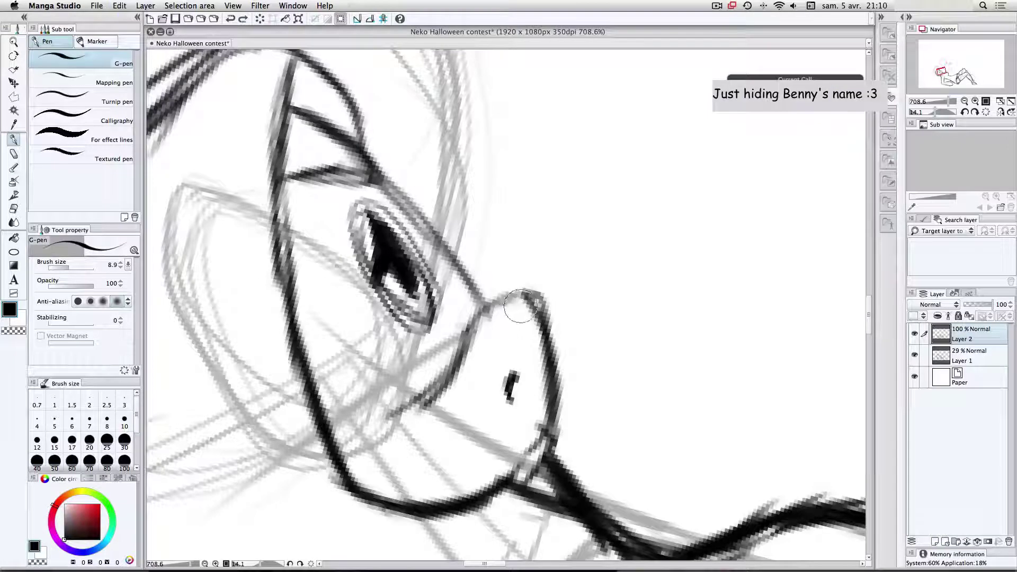
Step: Redraw the muzzle's upper curve and front edge with the G-pen, from its tip down to the chin
mouse_move(523, 296)
mouse_down()
mouse_move(494, 304)
mouse_move(479, 337)
mouse_move(466, 339)
mouse_move(460, 362)
mouse_up()
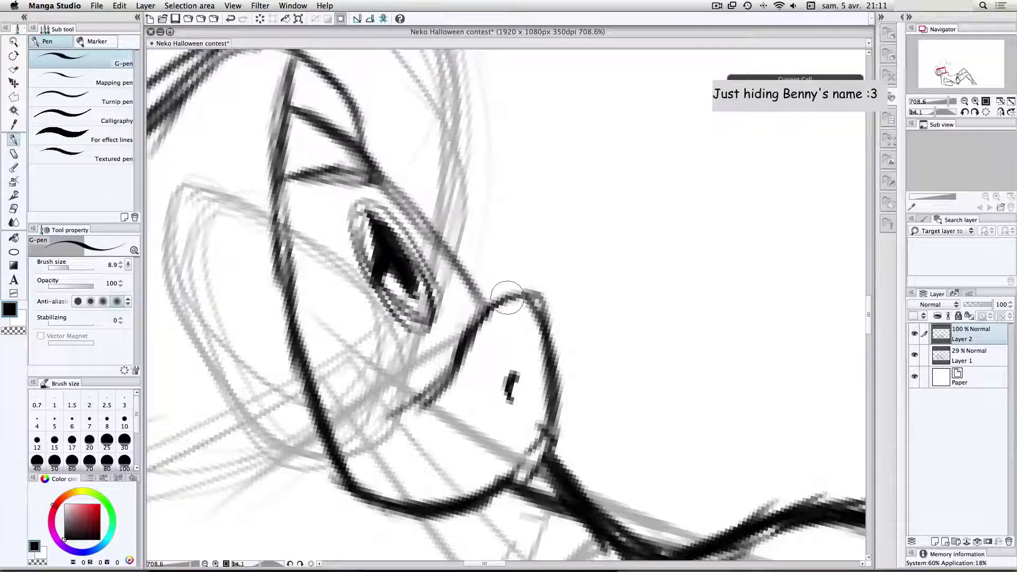
drag(518, 300, 546, 419)
mouse_move(536, 344)
mouse_down()
mouse_move(542, 425)
mouse_move(531, 448)
mouse_up()
drag(542, 389, 519, 476)
drag(534, 431, 522, 476)
Step: Erase the superseded outer line along the front of the muzzle using the Harder eraser
key(e)
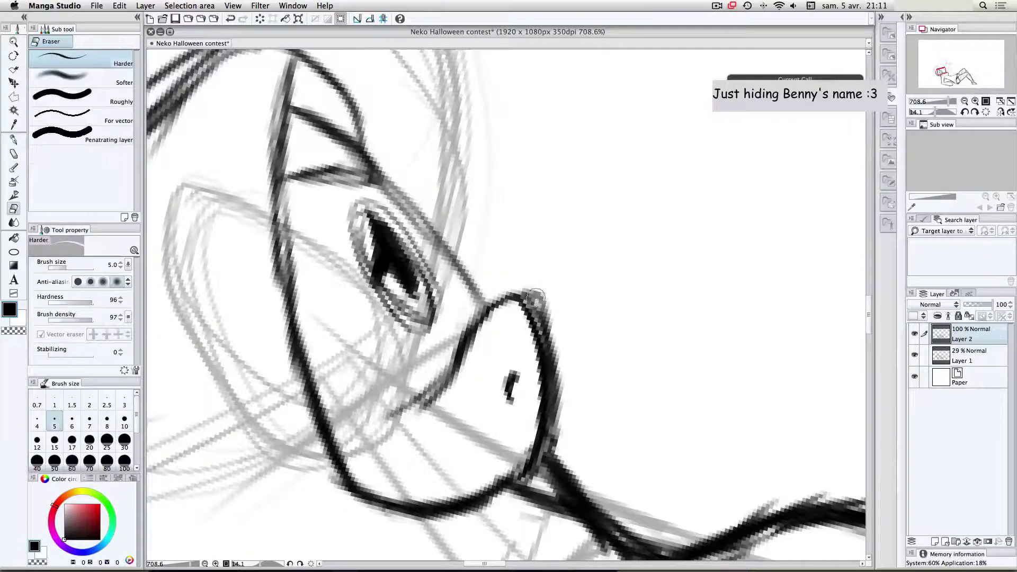
drag(525, 273, 558, 351)
mouse_move(542, 317)
mouse_down()
mouse_move(563, 361)
mouse_move(552, 439)
mouse_move(560, 403)
mouse_move(551, 437)
mouse_up()
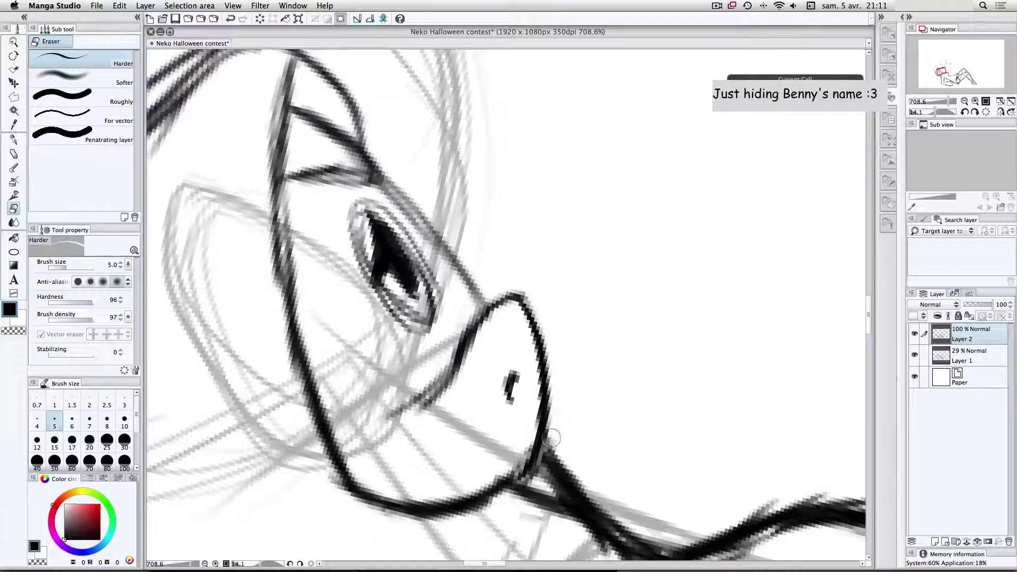
Step: Draw a small nose at the muzzle's tip and extend the muzzle's upper line back to the face edge with the G-pen
key(p)
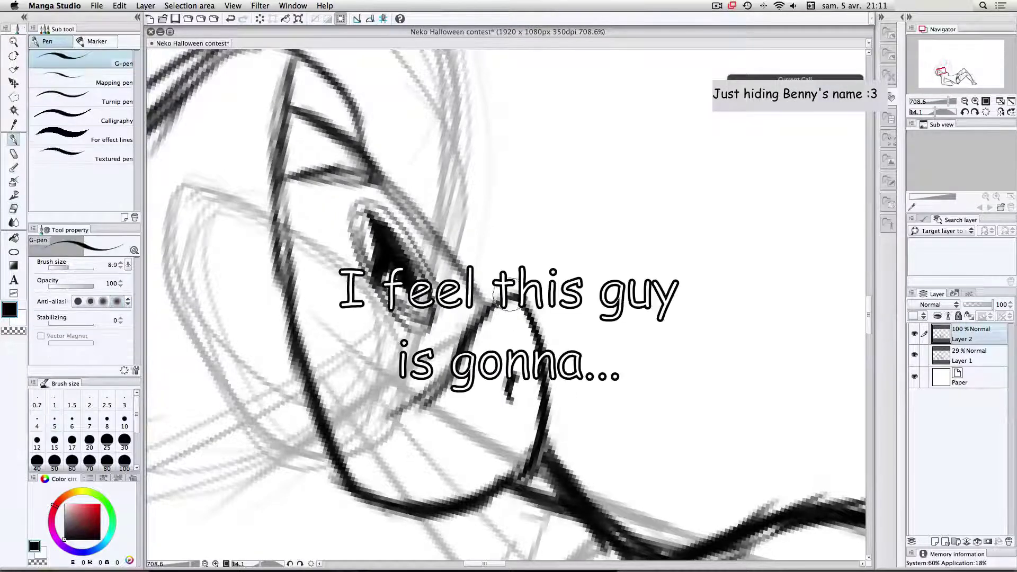
mouse_move(529, 290)
mouse_down()
mouse_move(520, 312)
mouse_move(526, 305)
mouse_up()
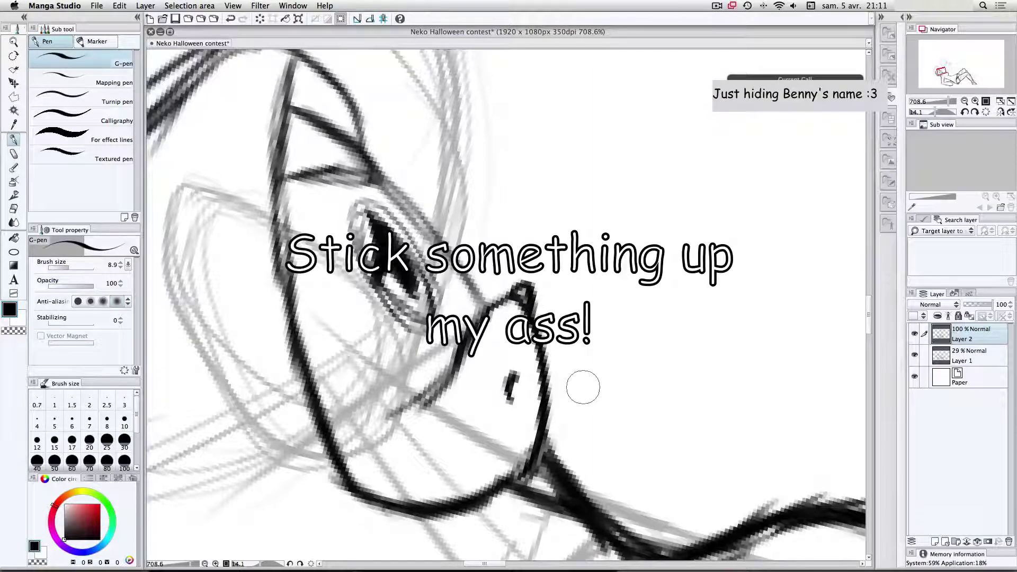
drag(440, 380, 352, 453)
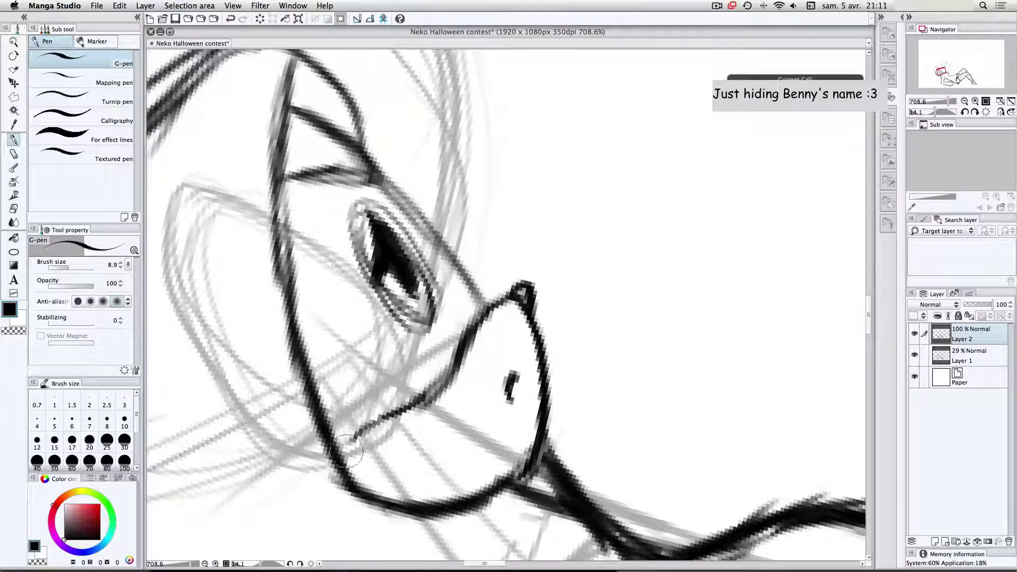
drag(405, 412, 350, 462)
Step: Draw the large near ear of the hood with its inner and outer curves behind the character's face
scroll(484, 327, down, 8)
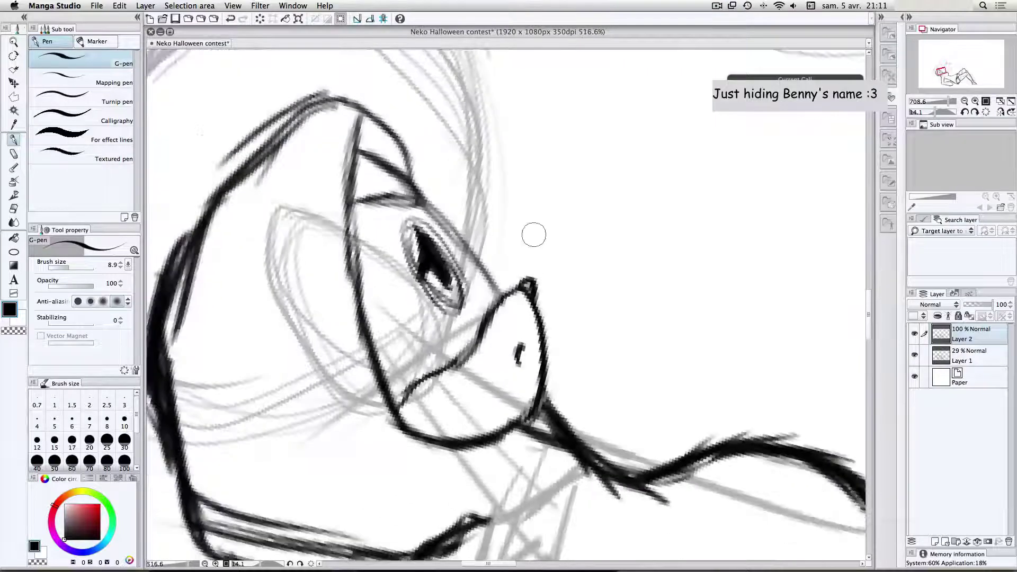
scroll(382, 114, up, 2)
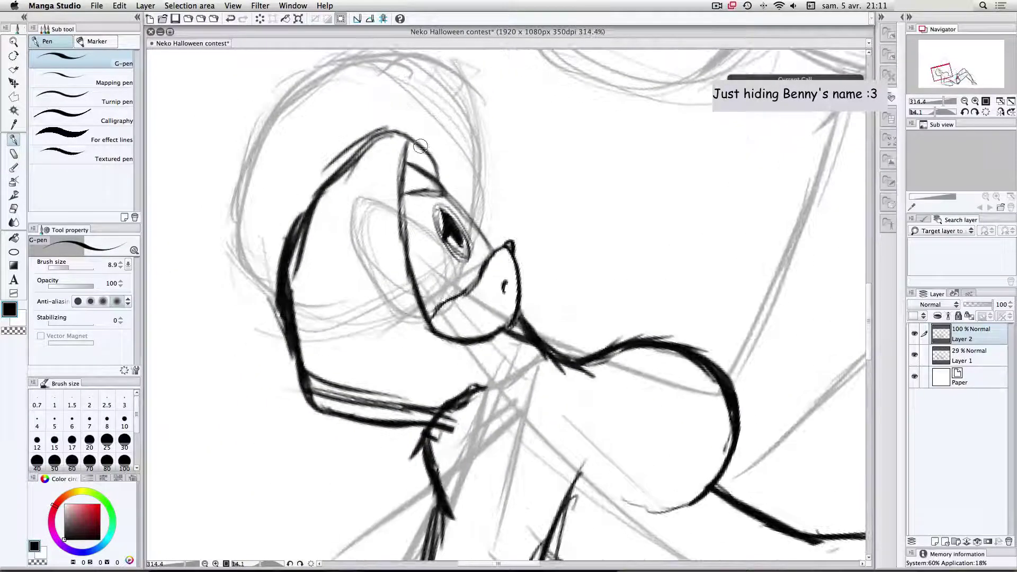
key(super+Tab)
key(super+Tab)
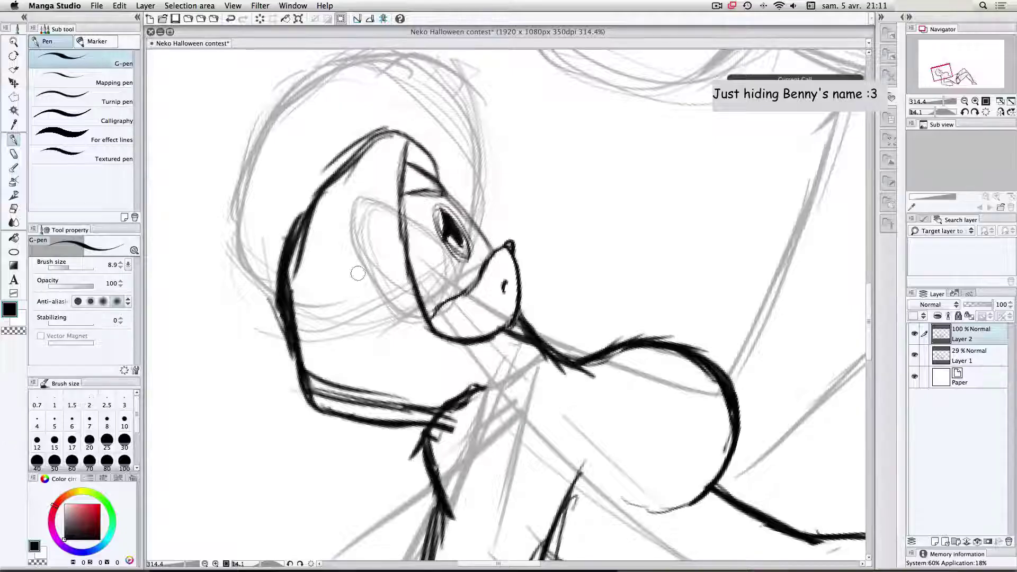
mouse_move(286, 121)
mouse_down()
mouse_move(345, 197)
mouse_move(310, 157)
mouse_move(341, 193)
mouse_move(355, 253)
mouse_move(353, 210)
mouse_move(341, 287)
mouse_move(283, 265)
mouse_up()
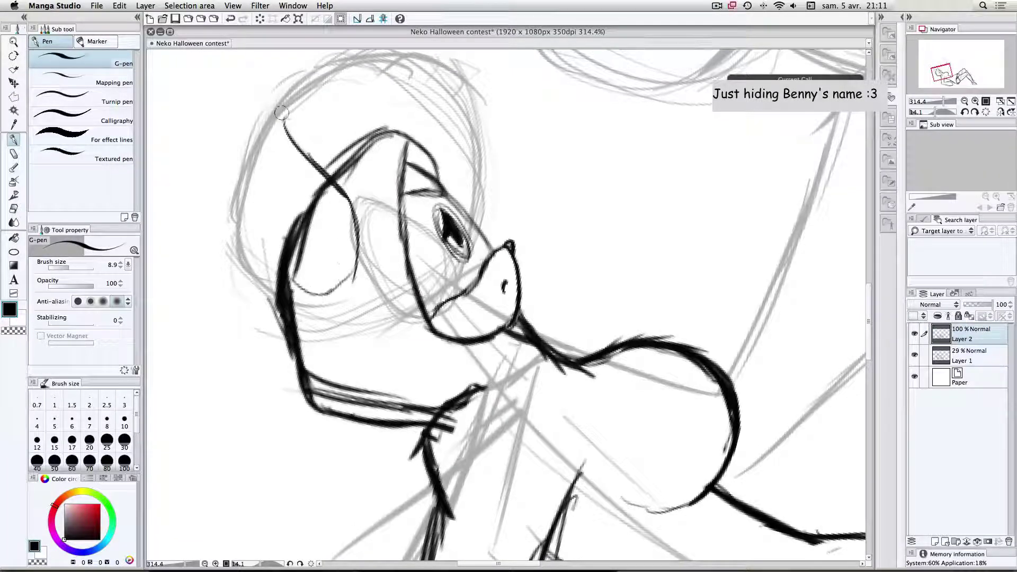
mouse_move(281, 113)
mouse_down()
mouse_move(260, 212)
mouse_move(286, 262)
mouse_up()
drag(262, 206, 306, 291)
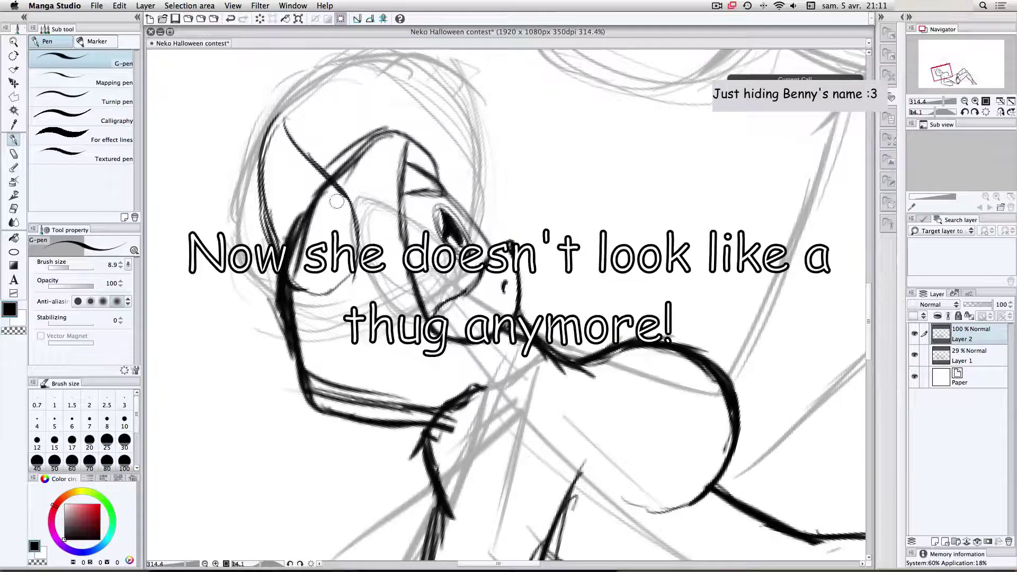
Step: Draw the pointed far ear as two straight-sided strokes meeting above the top of the hood
mouse_move(347, 63)
mouse_down()
mouse_move(389, 113)
mouse_move(378, 137)
mouse_up()
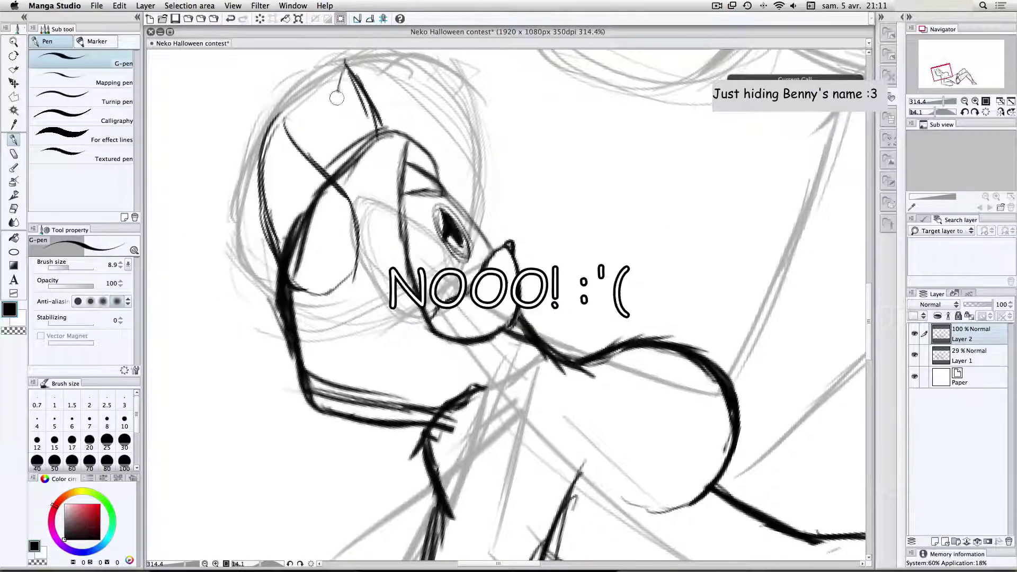
drag(337, 98, 327, 168)
drag(334, 124, 325, 180)
Step: Check the Susan Taokaka reference in Safari, then thicken the hood's top edge and draw an outer line down its back
key(super+Tab)
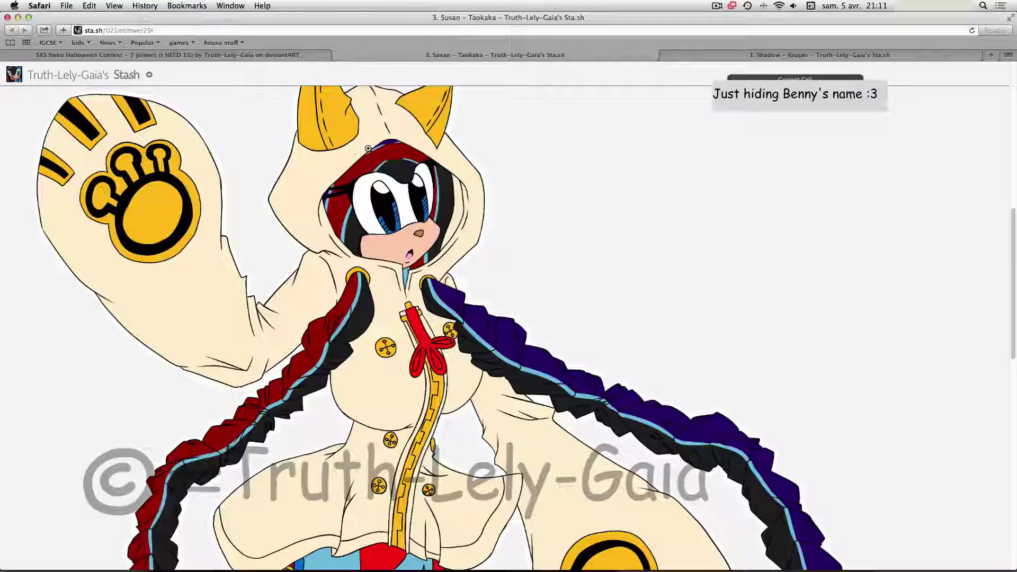
key(super+Tab)
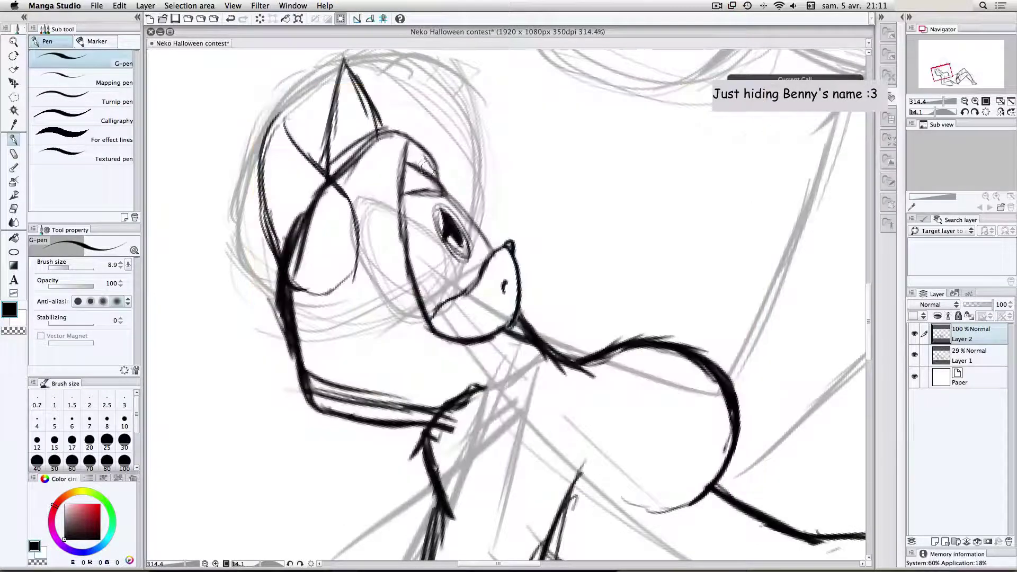
drag(378, 129, 438, 178)
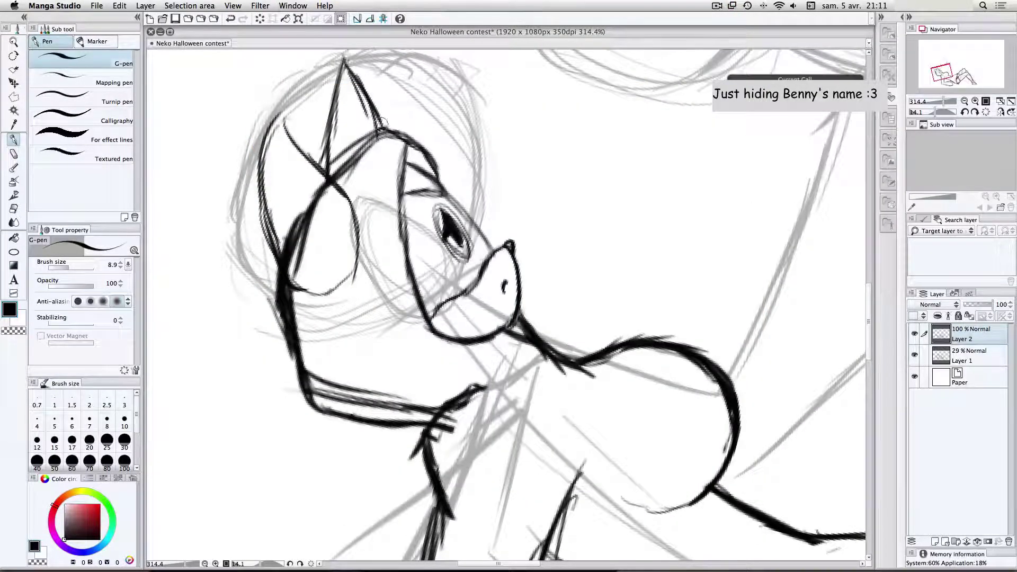
mouse_move(368, 134)
mouse_down()
mouse_move(324, 178)
mouse_move(275, 351)
mouse_move(320, 408)
mouse_up()
Step: Redraw the hood's lower back corner and underside, then erase the rough outer edge around that corner
drag(280, 377, 365, 411)
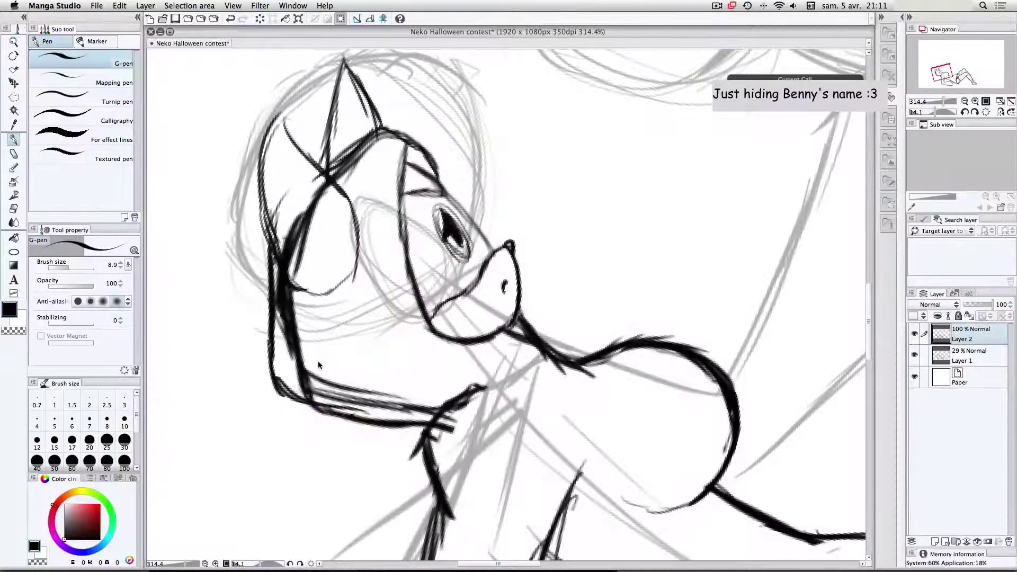
key(super+z)
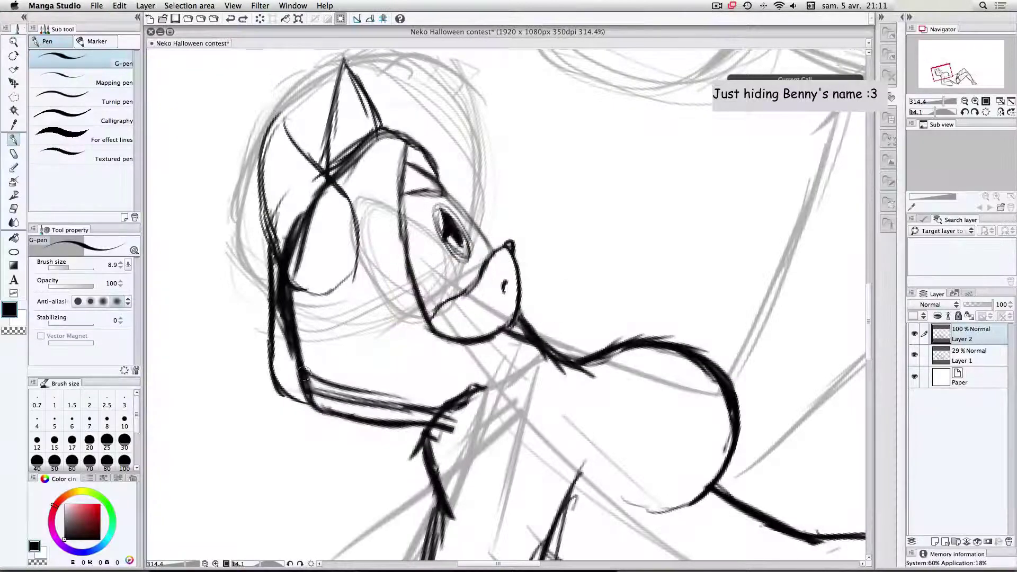
mouse_move(274, 365)
mouse_down()
mouse_move(347, 406)
mouse_move(275, 362)
mouse_move(380, 412)
mouse_up()
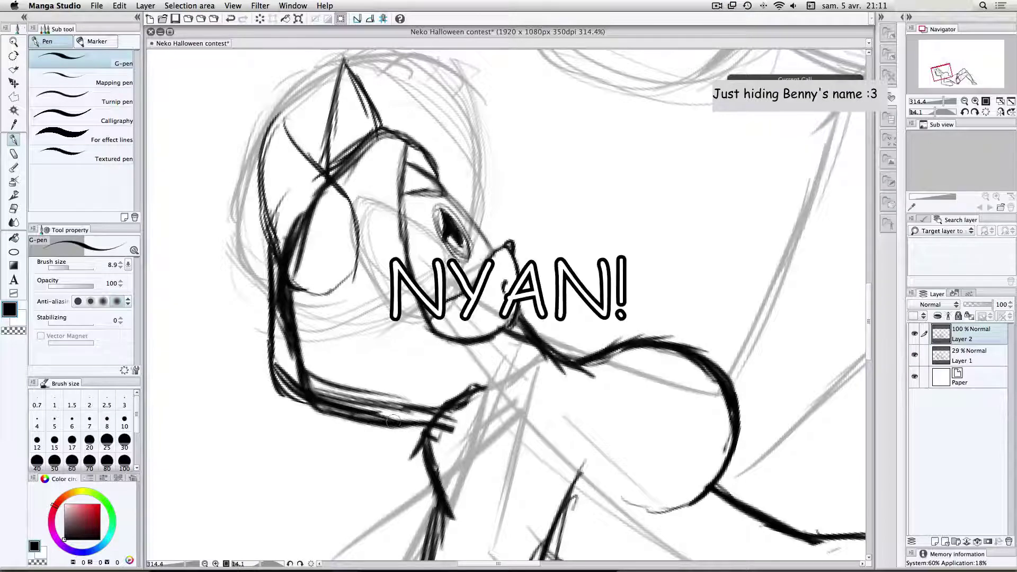
key(e)
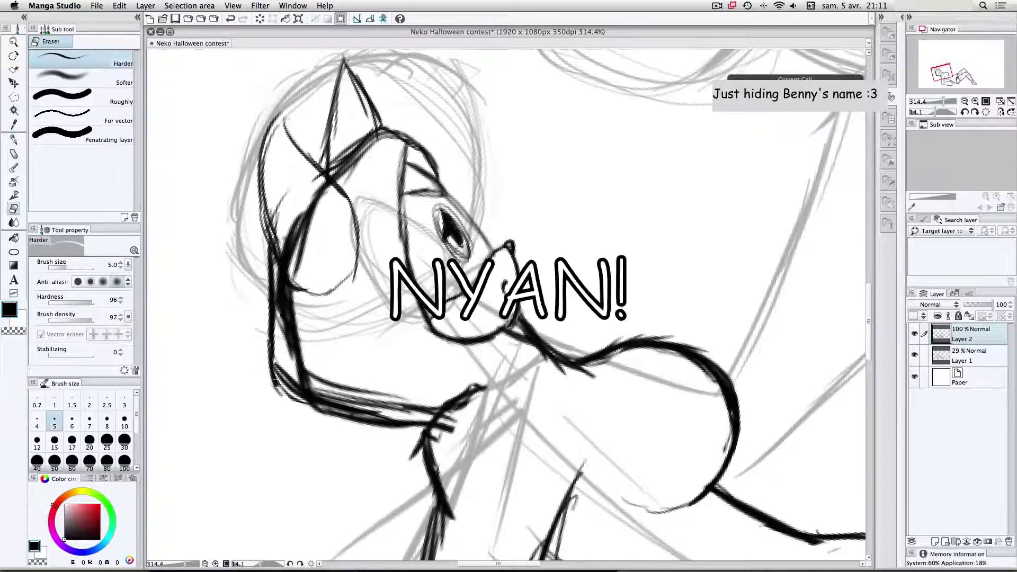
mouse_move(270, 371)
mouse_down()
mouse_move(304, 411)
mouse_move(253, 350)
mouse_move(369, 424)
mouse_up()
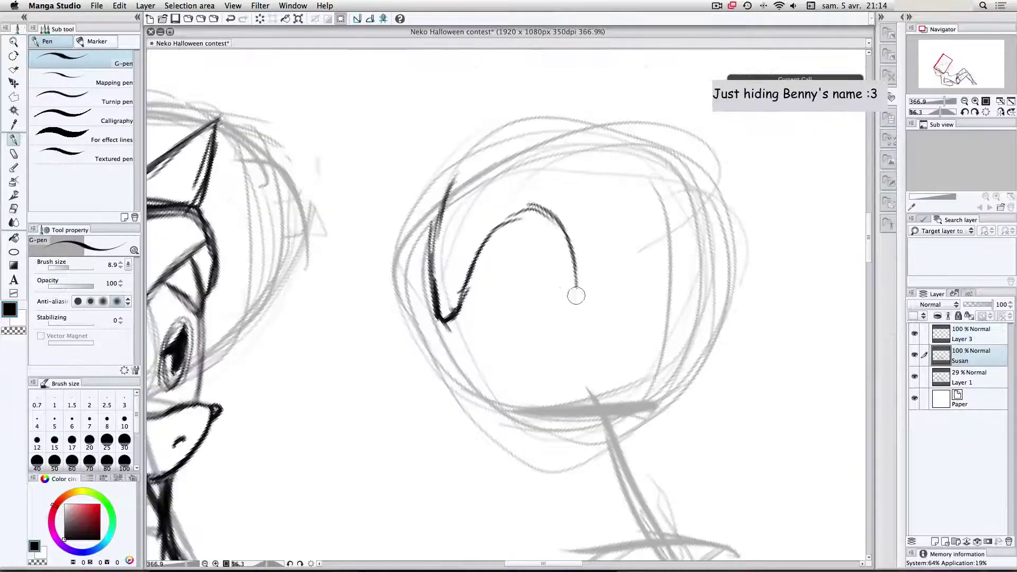
Step: Draw the lower part of the second character's large eye outline on the Susan layer, ending at the muzzle
mouse_move(554, 248)
mouse_down()
mouse_move(571, 301)
mouse_move(542, 346)
mouse_move(567, 317)
mouse_move(501, 348)
mouse_move(515, 346)
mouse_move(461, 349)
mouse_up()
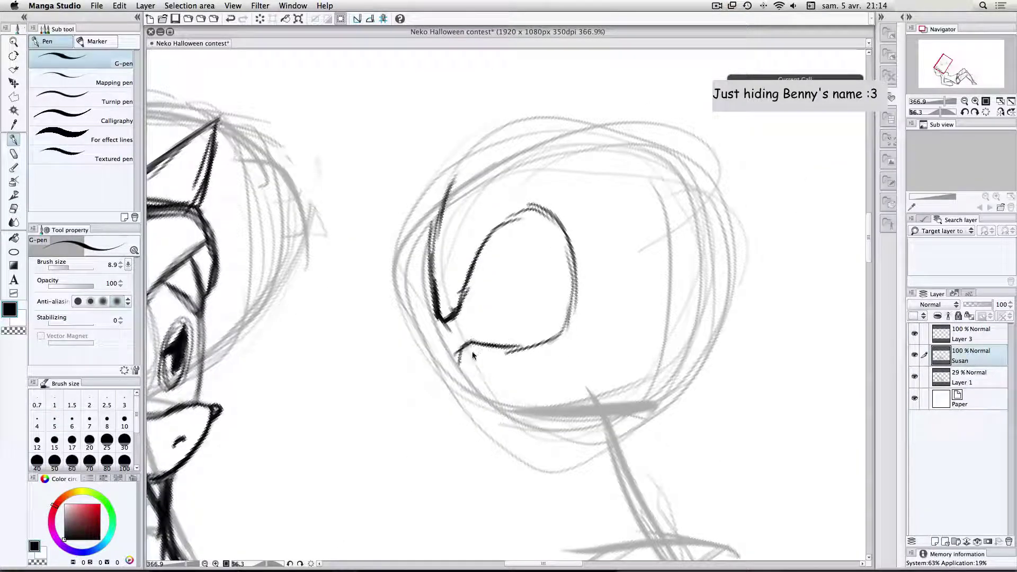
key(super+Tab)
key(super+Tab)
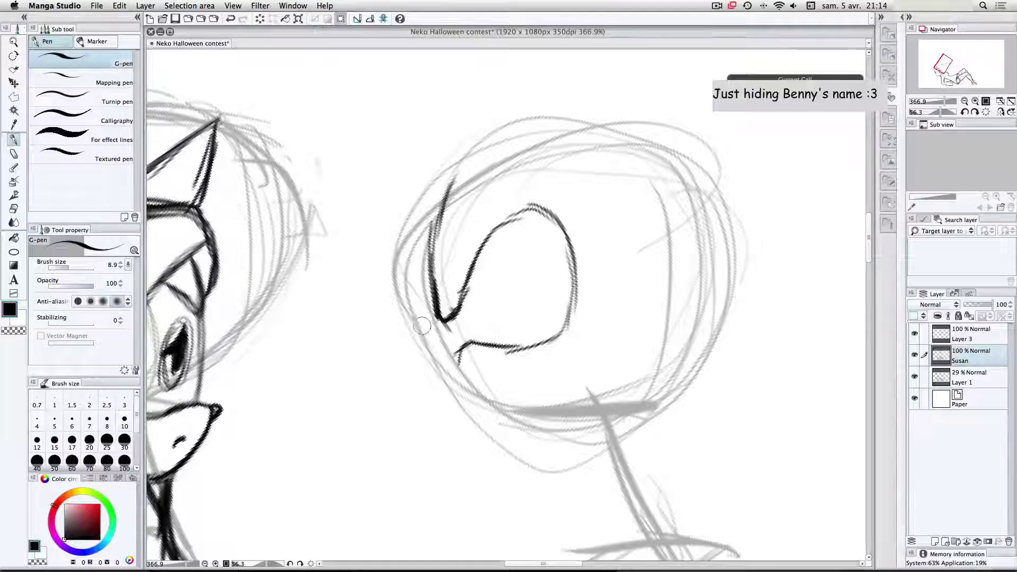
Step: Draw the second character's muzzle front and continue the line along the lower jaw, redoing the first jaw stroke
mouse_move(453, 369)
mouse_down()
mouse_move(464, 350)
mouse_move(457, 378)
mouse_move(453, 363)
mouse_move(466, 393)
mouse_move(453, 380)
mouse_move(518, 406)
mouse_up()
key(super+z)
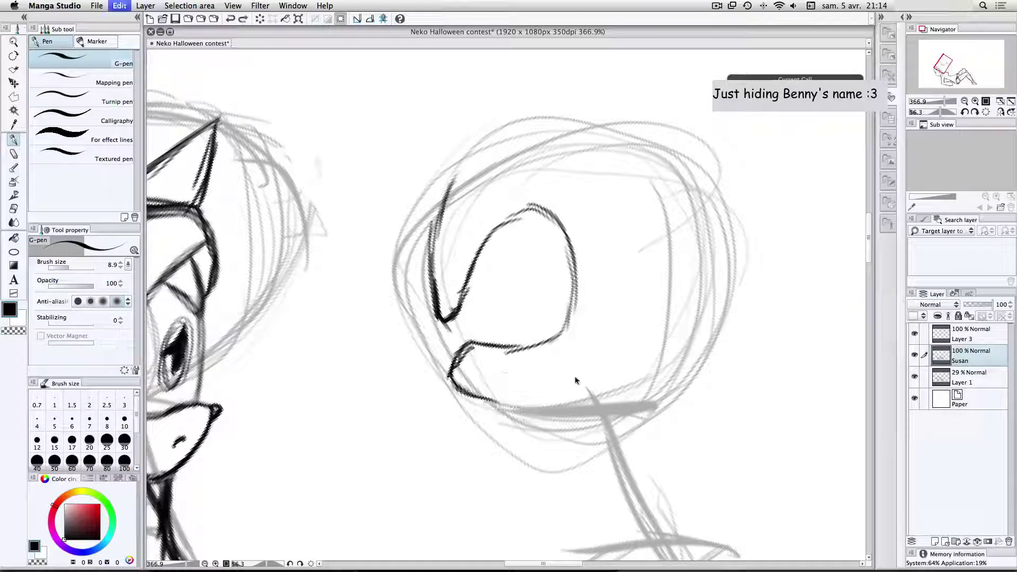
mouse_move(452, 373)
mouse_down()
mouse_move(463, 394)
mouse_move(522, 423)
mouse_up()
drag(484, 399, 561, 408)
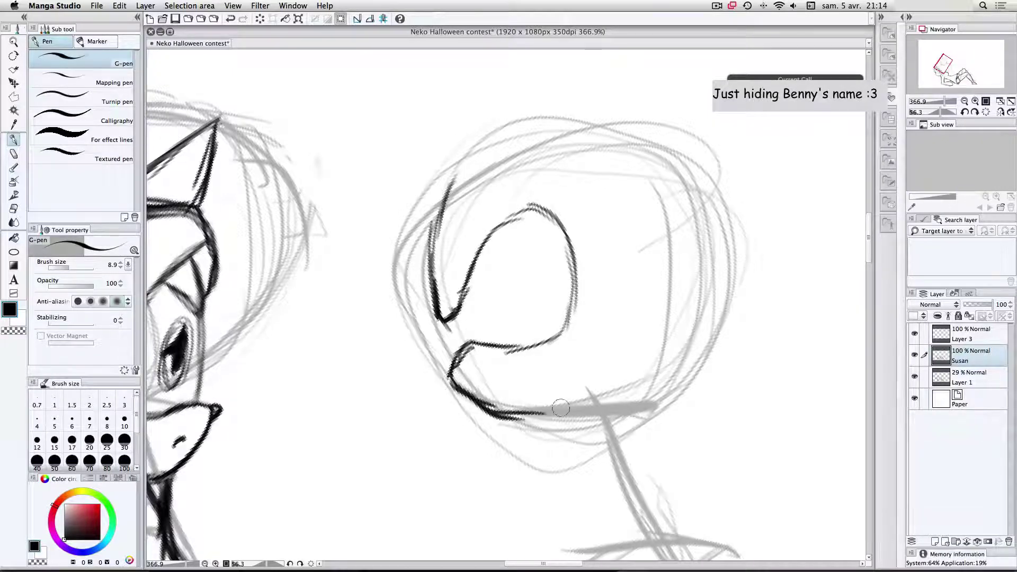
drag(561, 408, 568, 406)
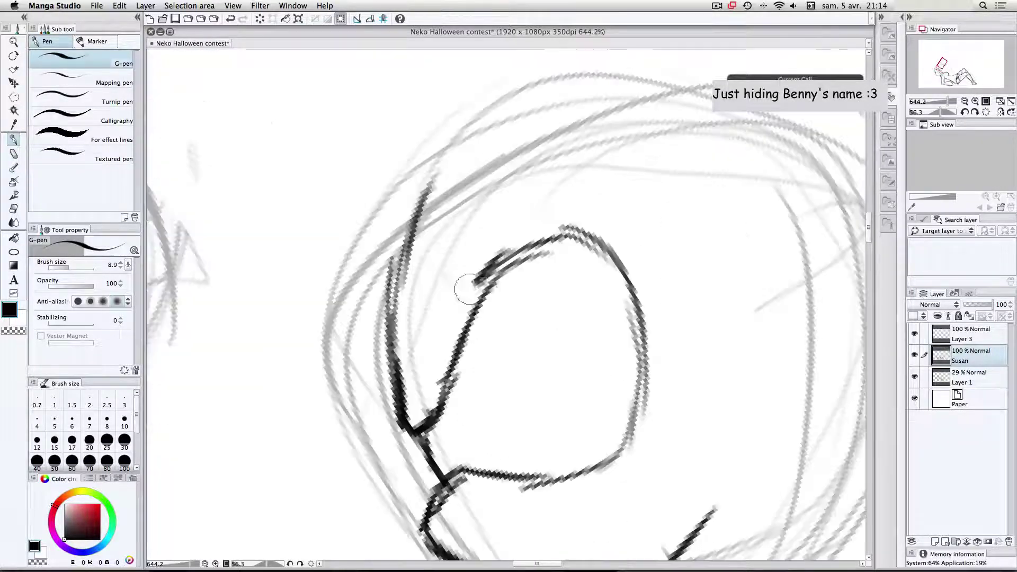
Step: Thicken the front edge of the second character's eye and erase the stray lines inside it
drag(470, 288, 462, 326)
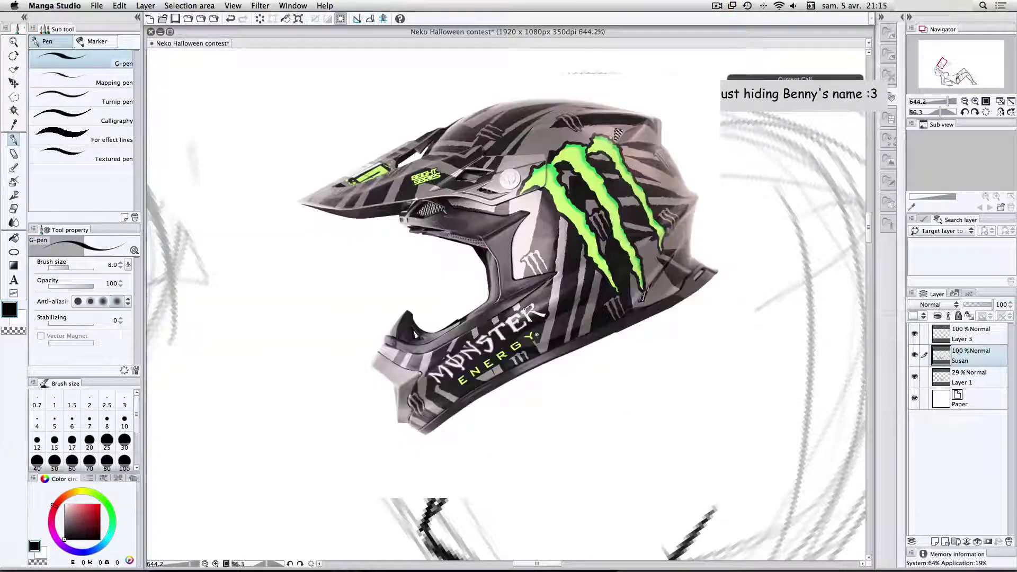
key(e)
mouse_move(540, 279)
mouse_down()
mouse_move(516, 286)
mouse_move(495, 352)
mouse_move(493, 310)
mouse_move(490, 374)
mouse_move(475, 398)
mouse_move(482, 339)
mouse_move(474, 394)
mouse_move(502, 361)
mouse_up()
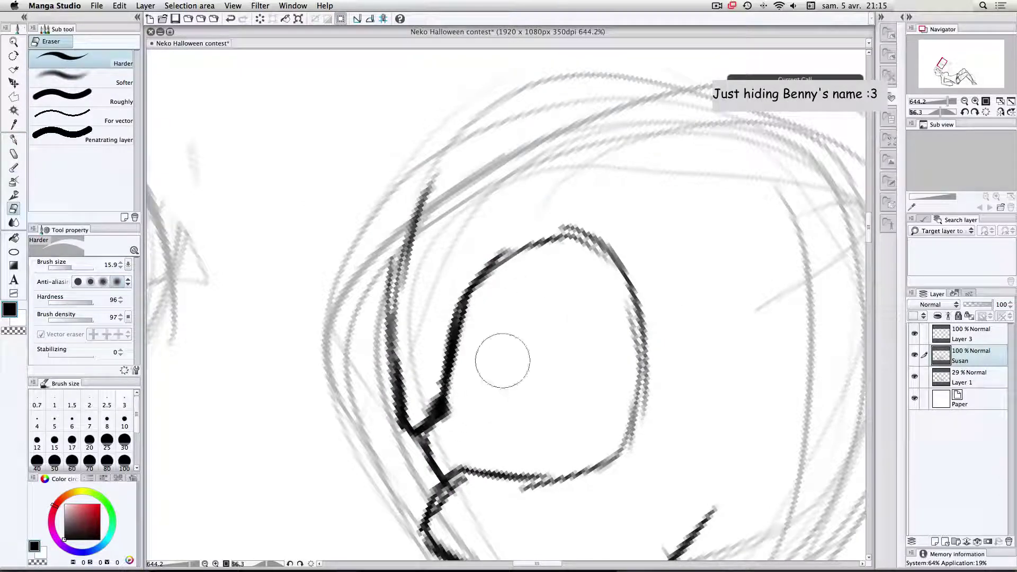
Step: Draw the eyelid line across the second character's eye, add the iris edge at the front, and blacken the pupil
key(p)
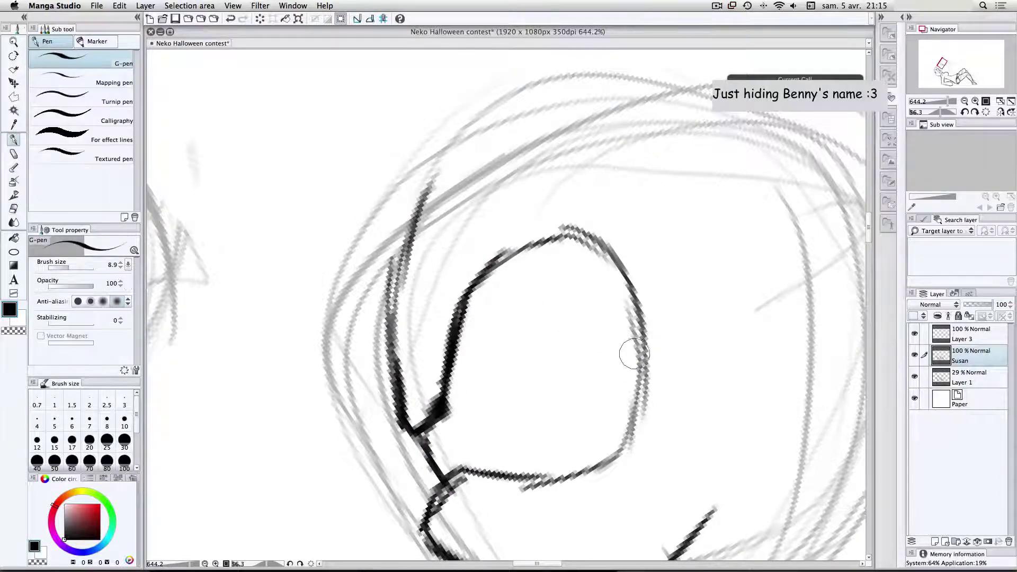
mouse_move(638, 354)
mouse_down()
mouse_move(450, 397)
mouse_move(481, 484)
mouse_up()
drag(449, 406, 479, 479)
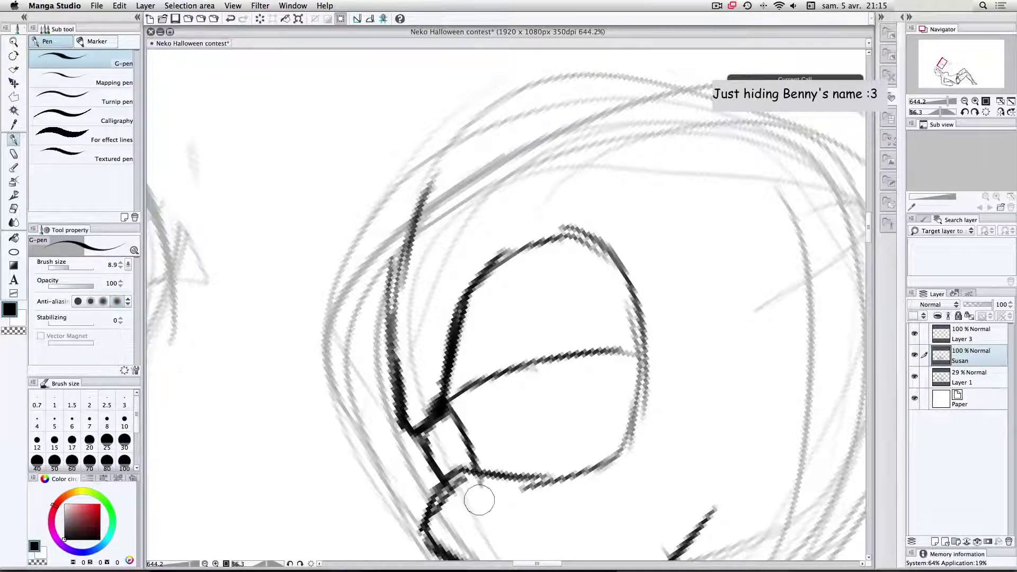
drag(434, 423, 450, 470)
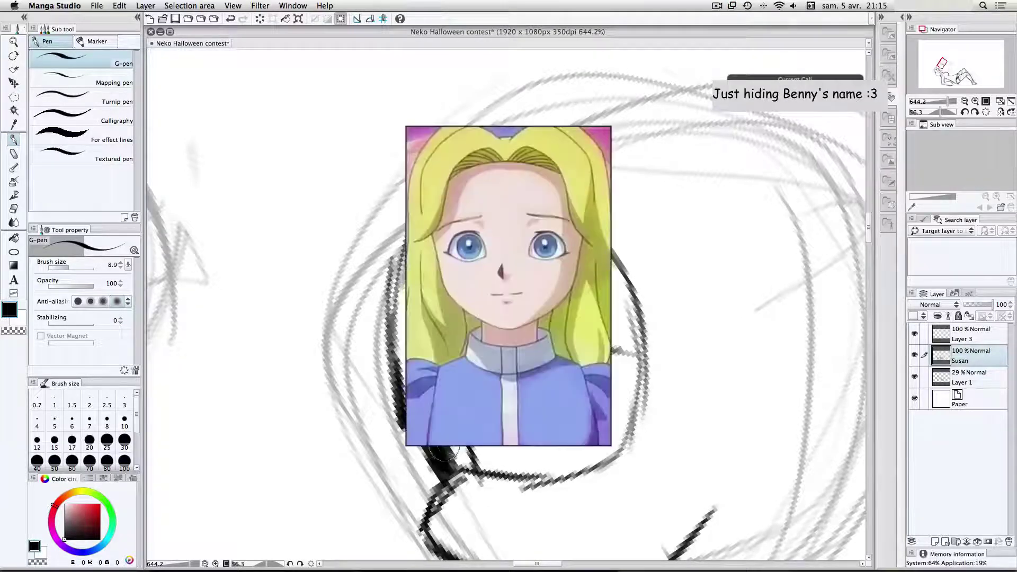
drag(437, 428, 455, 456)
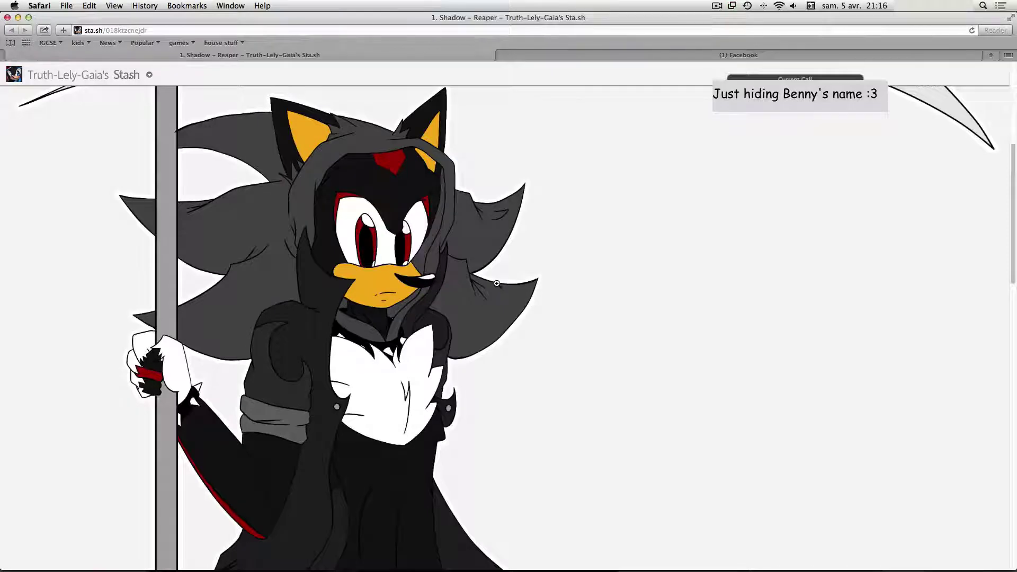
Step: Draw the back edge of the second character's hood down to the jaw, consulting the Shadow Reaper reference in Safari
key(super+Tab)
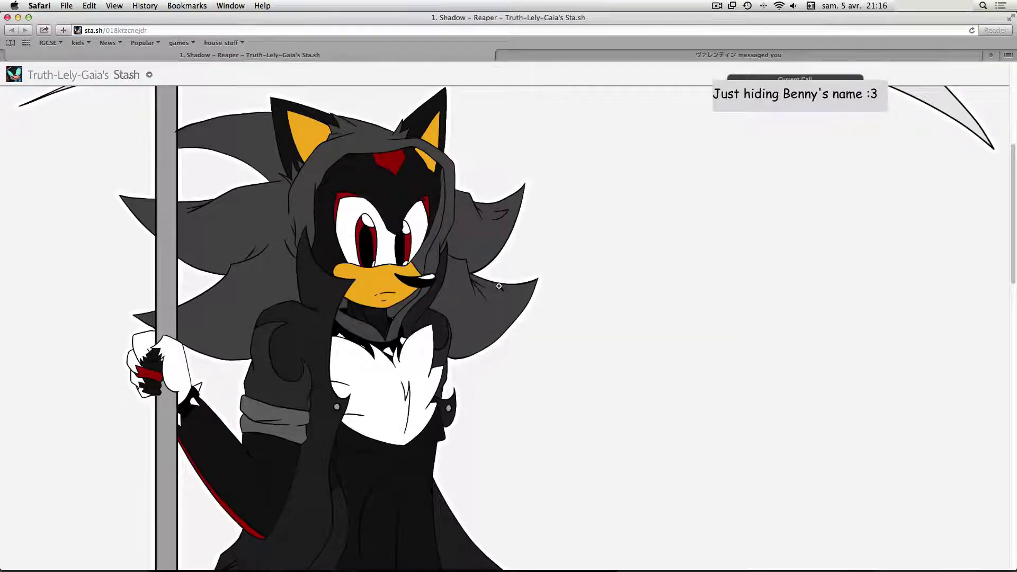
key(super+Tab)
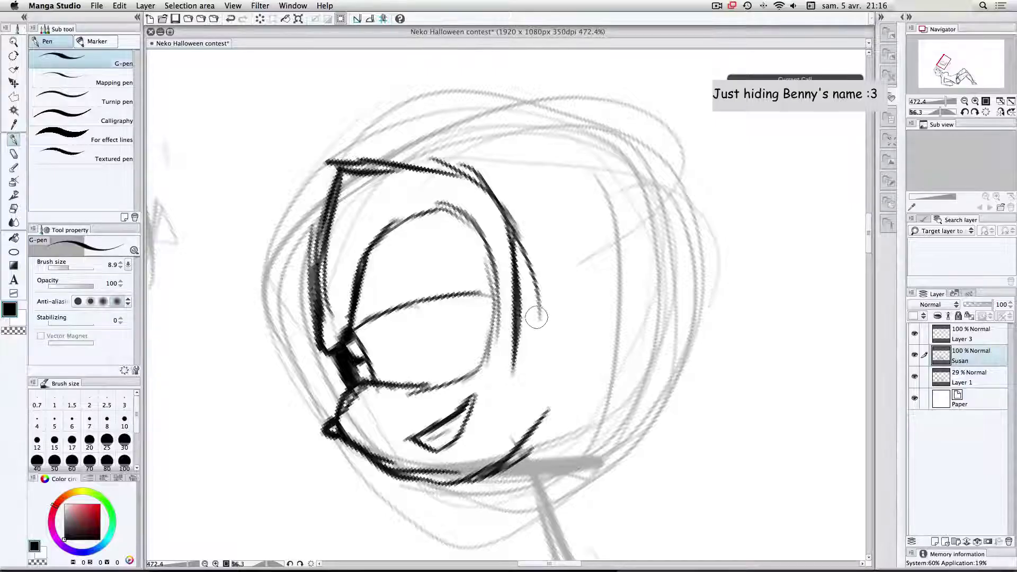
drag(538, 303, 550, 427)
drag(549, 355, 527, 473)
key(super+Tab)
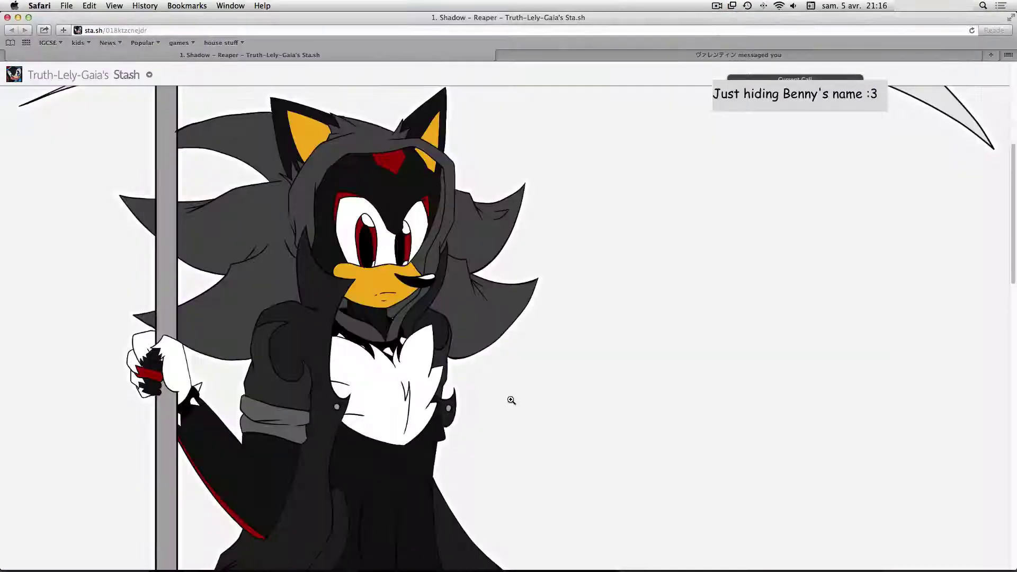
key(super+Tab)
drag(540, 379, 509, 503)
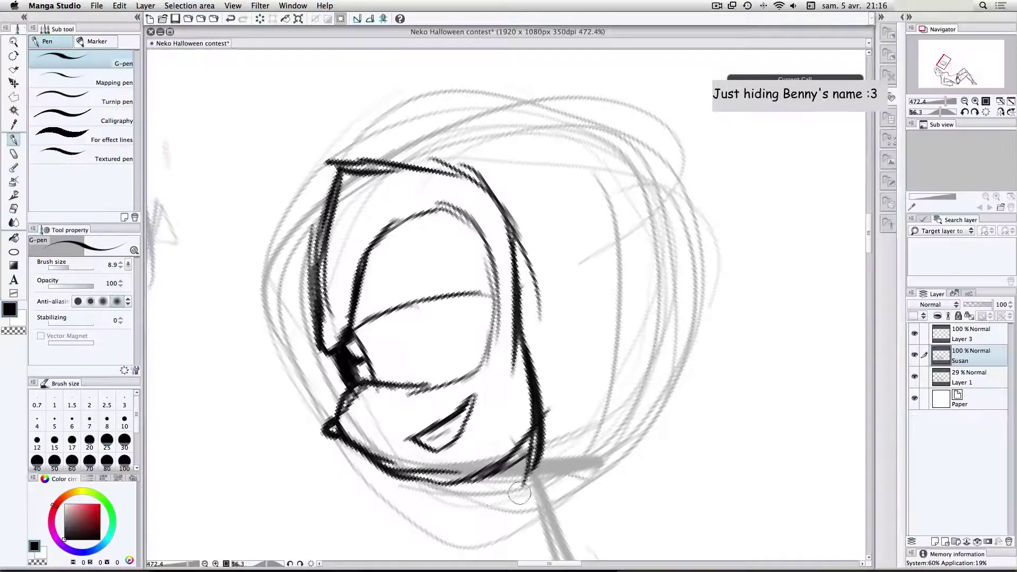
Step: Extend the second character's hood below the jaw with an inner and an outer edge line, consulting the Shadow Reaper reference in Safari
mouse_move(529, 451)
mouse_down()
mouse_move(507, 518)
mouse_move(485, 546)
mouse_up()
drag(534, 469, 479, 557)
scroll(507, 348, down, 4)
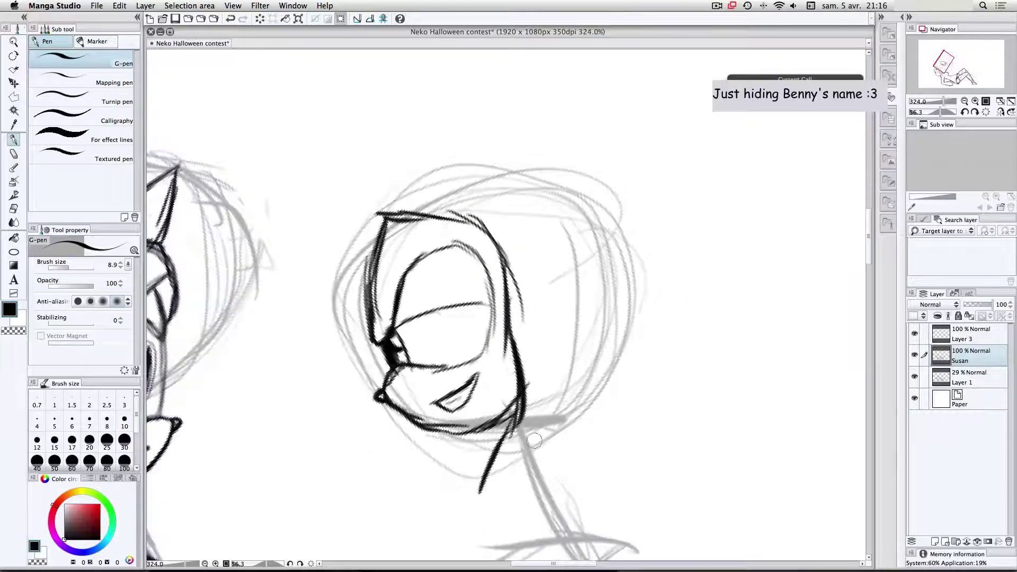
scroll(540, 475, up, 4)
key(super+Tab)
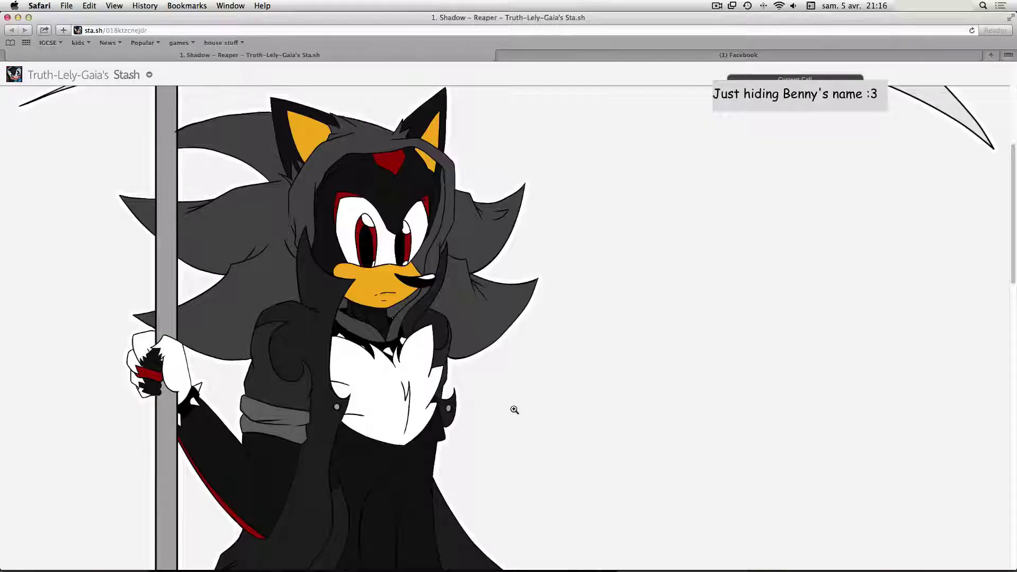
key(super+Tab)
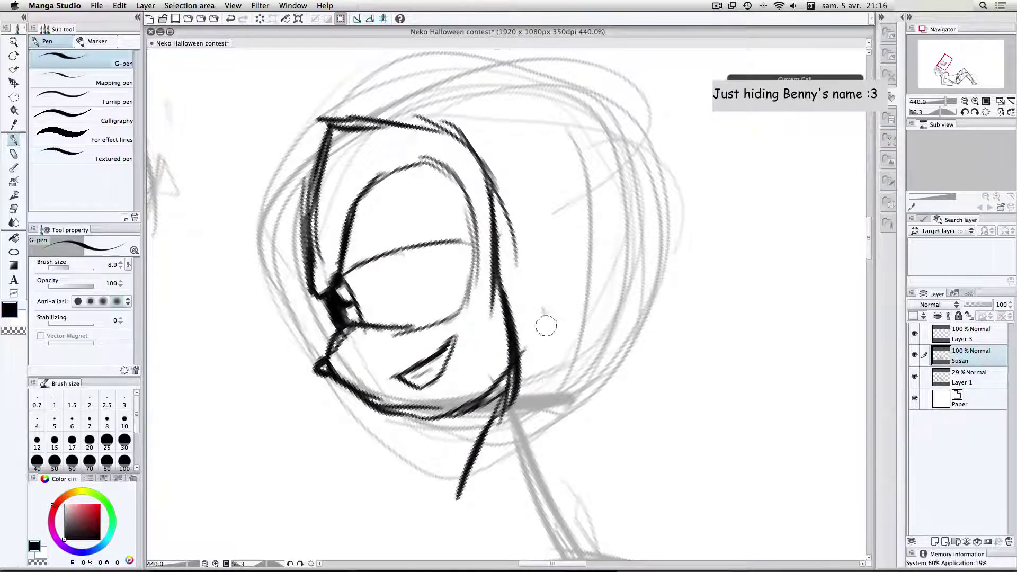
drag(544, 310, 550, 404)
drag(549, 334, 519, 459)
drag(551, 400, 476, 529)
Step: Draw the second character's neck lines below the jaw and a cheek line from the lower eye edge to the hood, checking the reference
key(super+Tab)
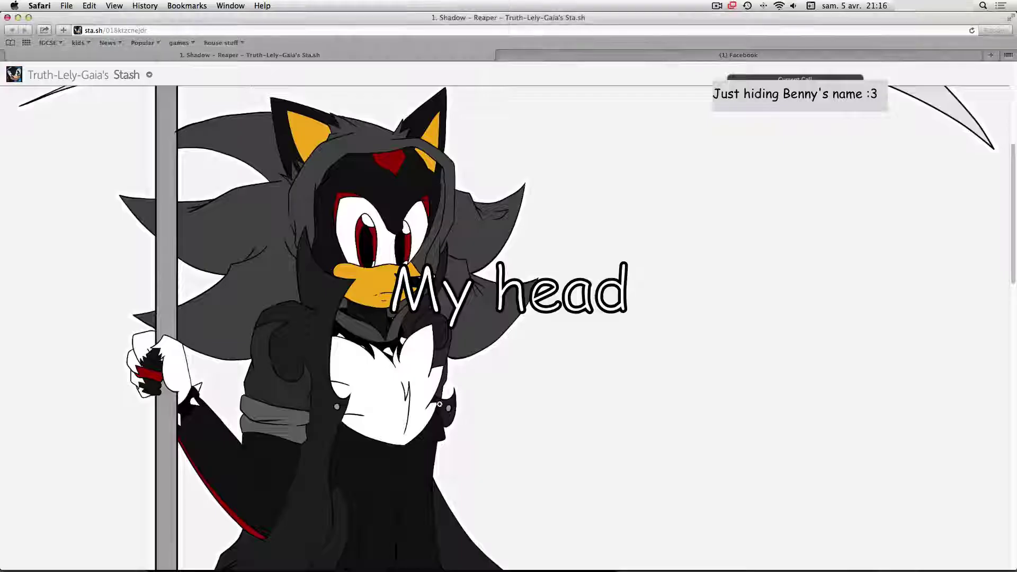
key(super+Tab)
mouse_move(439, 418)
mouse_down()
mouse_move(464, 465)
mouse_move(446, 489)
mouse_move(456, 532)
mouse_up()
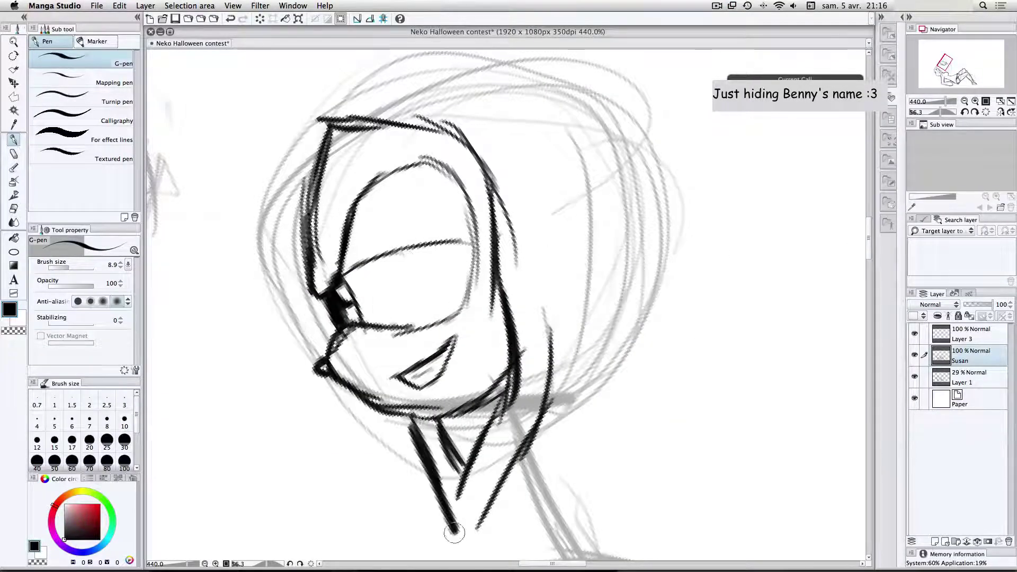
mouse_move(497, 284)
mouse_down()
mouse_move(471, 314)
mouse_move(476, 292)
mouse_move(457, 318)
mouse_up()
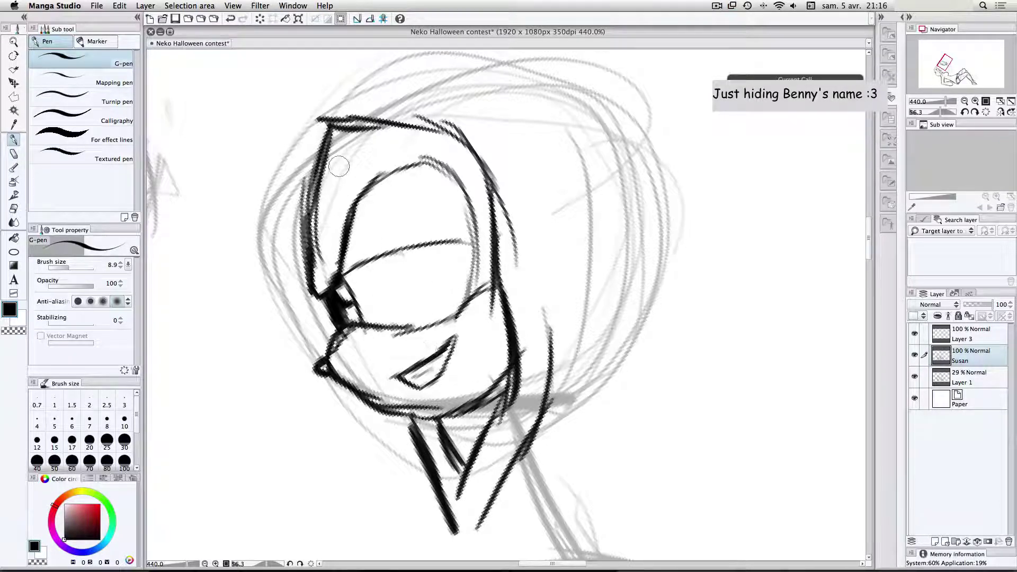
Step: Draw the curved line above the second character's eye and a short curve cutting across the pointed forehead corner, checking the reference
mouse_move(438, 131)
mouse_down()
mouse_move(362, 162)
mouse_move(343, 183)
mouse_up()
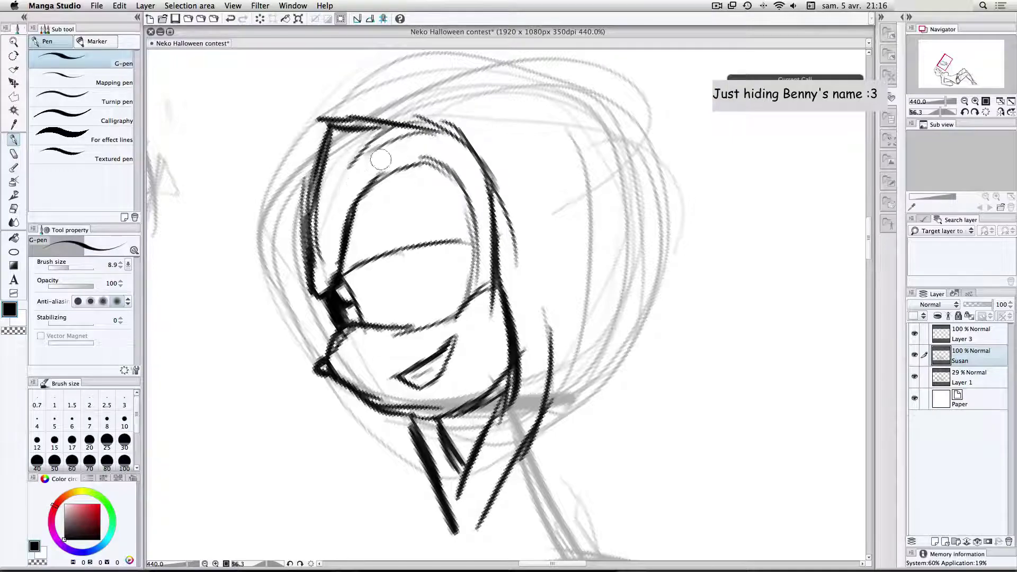
drag(371, 151, 340, 188)
key(super+Tab)
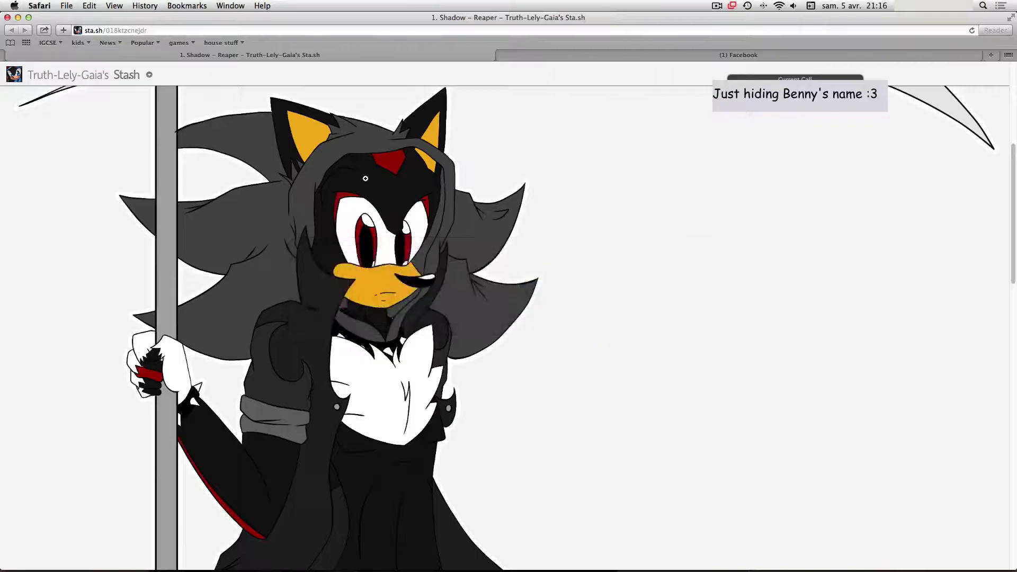
key(super+Tab)
drag(374, 127, 324, 173)
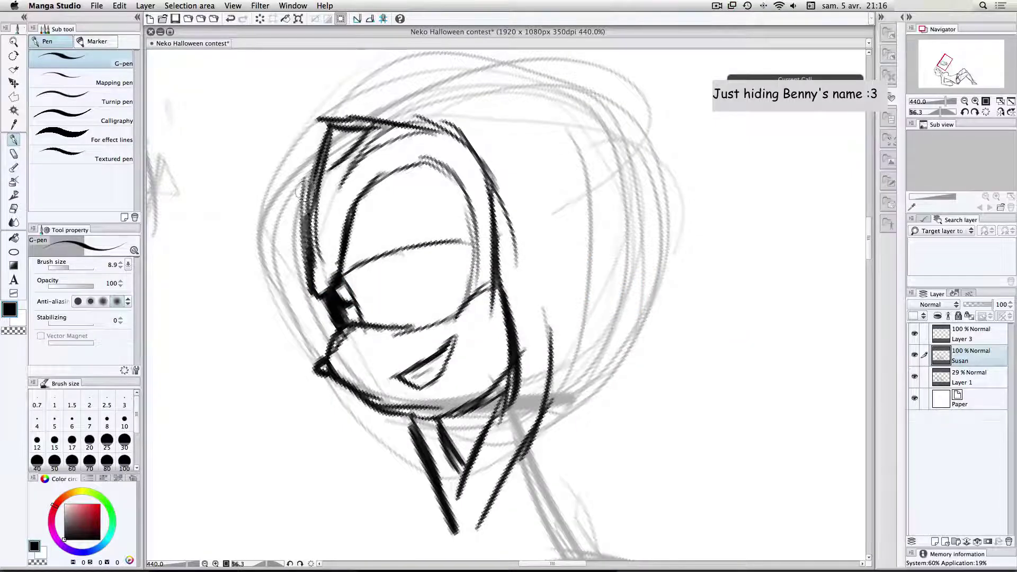
drag(364, 137, 324, 171)
Step: Draw the hood's far rim curving up in front of the second character's forehead, following the Shadow Reaper reference
key(super+Tab)
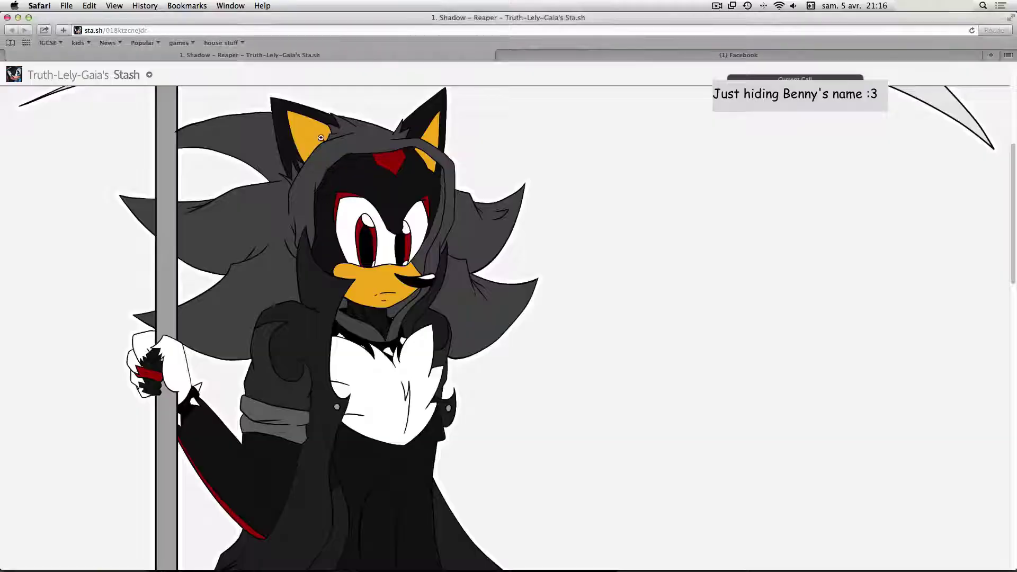
key(super+Tab)
mouse_move(329, 84)
mouse_down()
mouse_move(294, 121)
mouse_move(308, 187)
mouse_up()
Step: Draw a large pointed quill sweeping back from behind the second character's hood, with its upper and lower edges
scroll(411, 293, down, 3)
mouse_move(422, 300)
mouse_down()
mouse_move(548, 288)
mouse_move(610, 249)
mouse_move(562, 337)
mouse_up()
drag(609, 255, 512, 391)
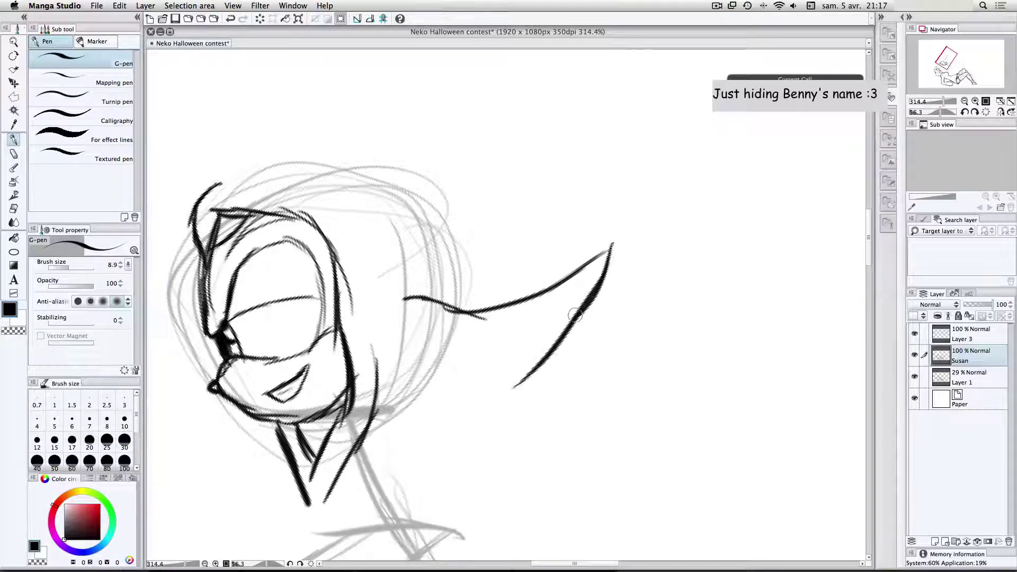
drag(570, 331, 495, 413)
drag(546, 373, 424, 422)
key(super+Tab)
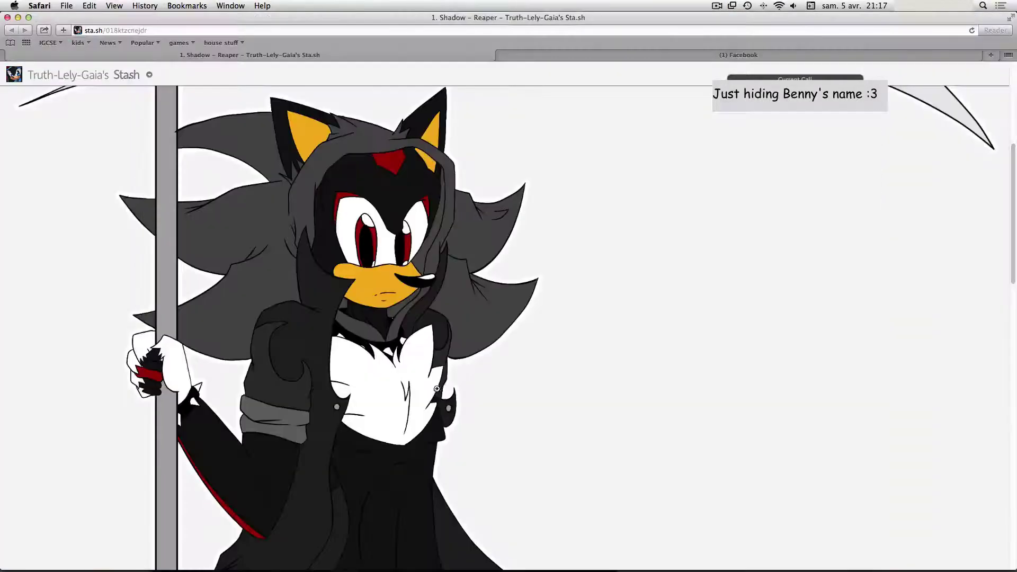
key(super+Tab)
drag(423, 428, 367, 422)
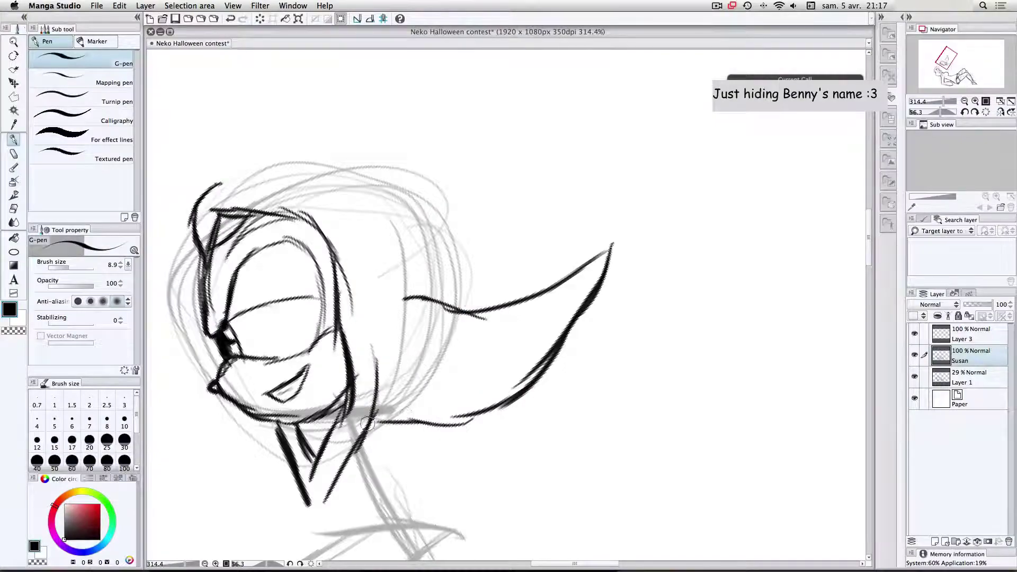
Step: Switch to Steam, sign in to the Friends list, and return to the Shadow Reaper reference in Safari
key(super+Tab)
key(super+Tab)
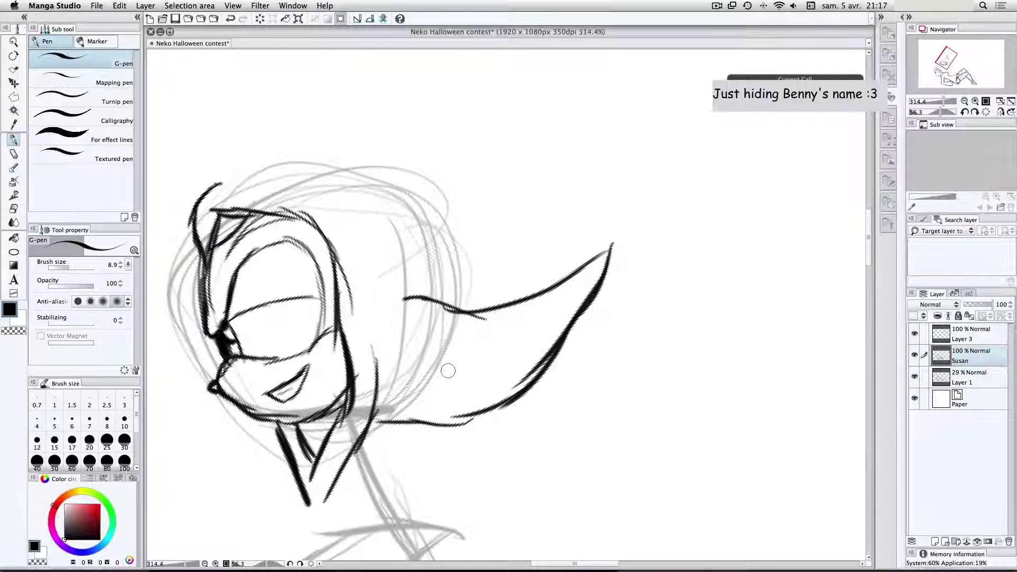
key(super+Tab)
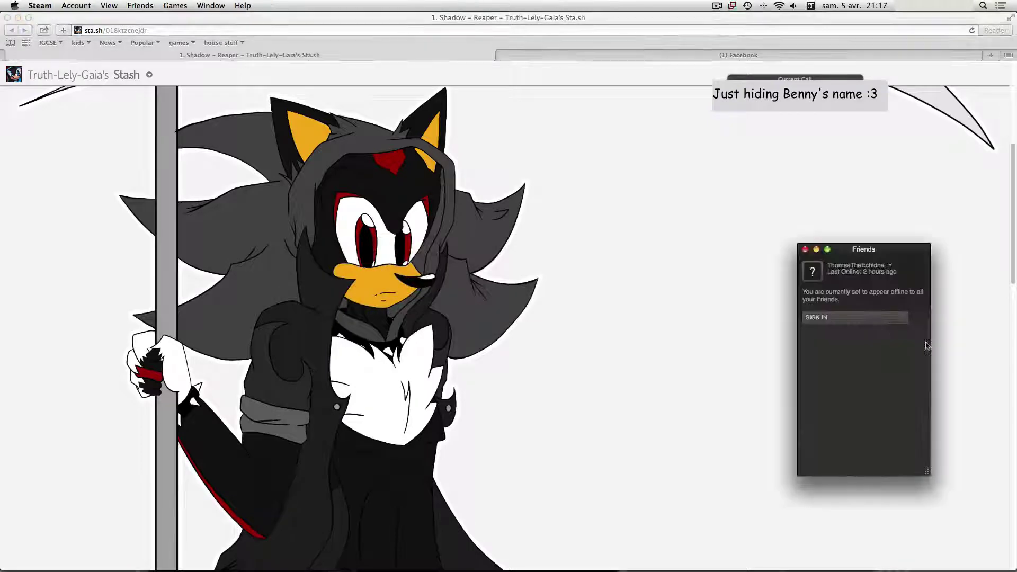
click(888, 319)
click(613, 370)
key(super+Tab)
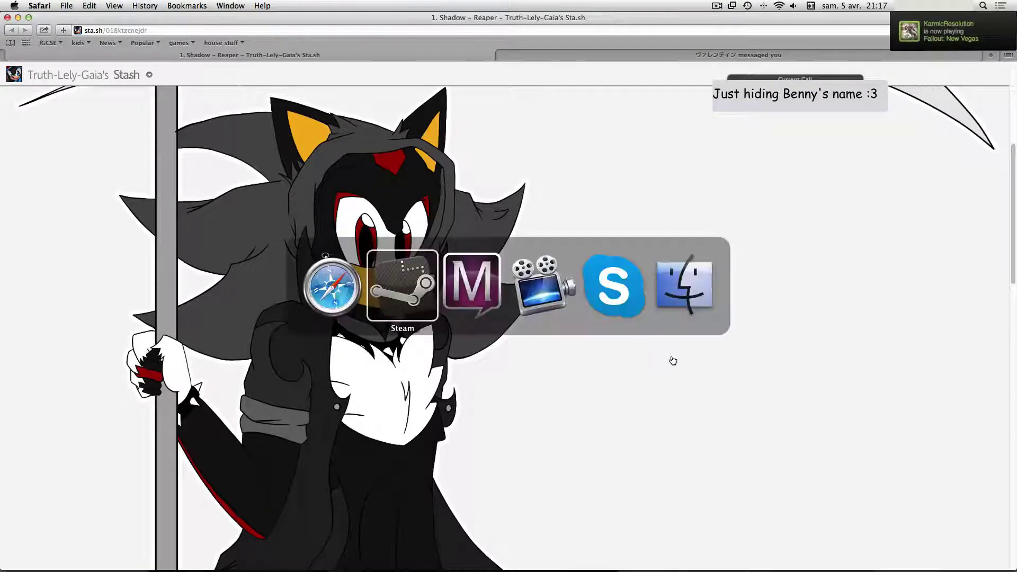
key(super+Tab)
key(super+Tab)
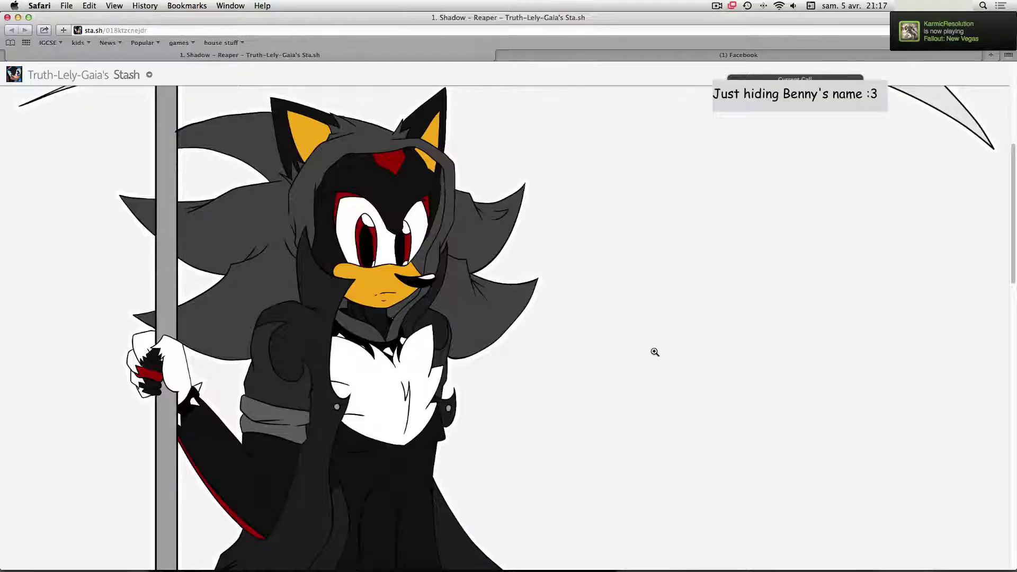
Step: Examine the Shadow Reaper reference from the coat and belt down to the boots and as a full figure, then return to Manga Studio
scroll(475, 280, down, 3)
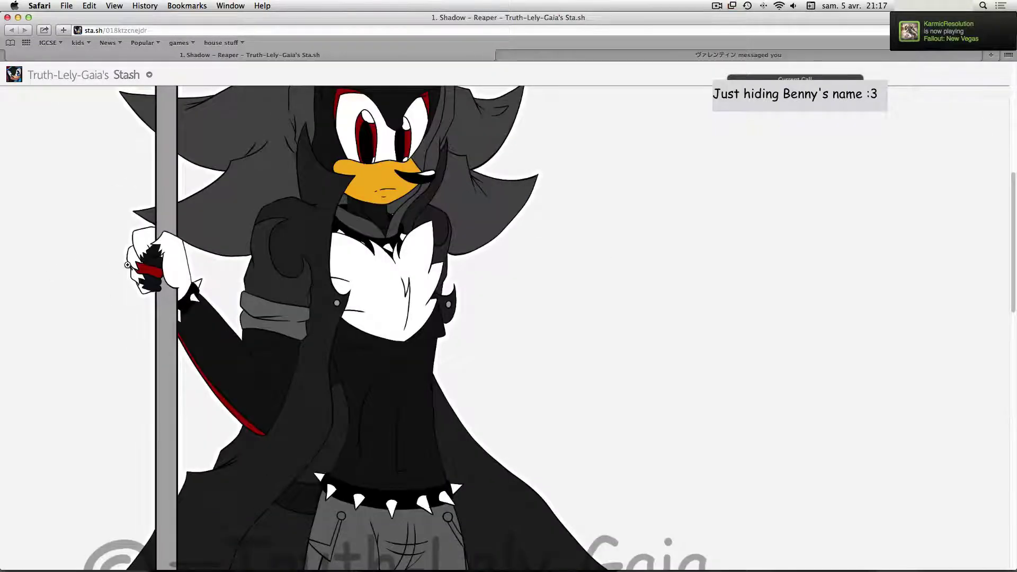
click(127, 265)
scroll(295, 282, down, 4)
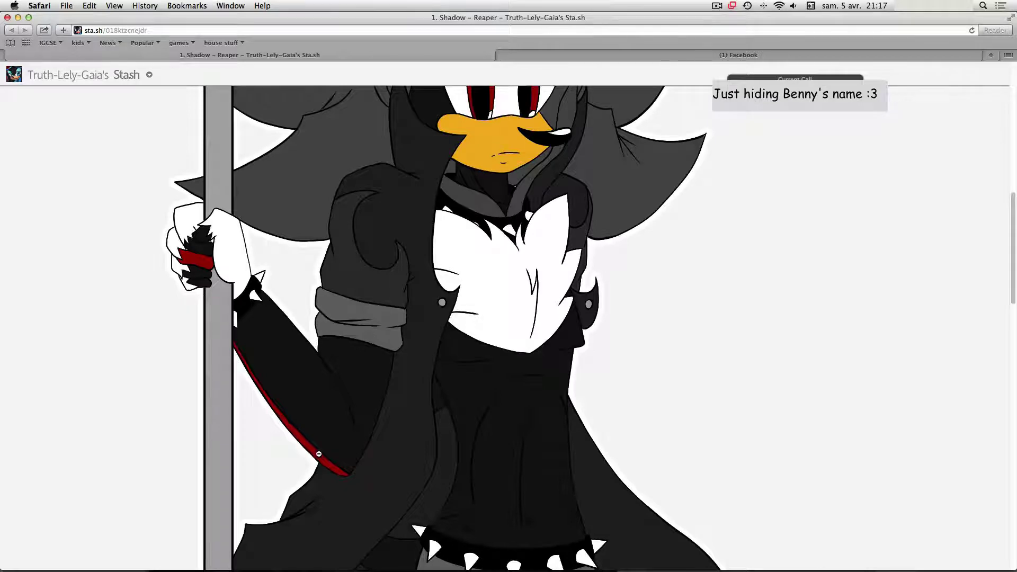
scroll(426, 391, down, 10)
scroll(428, 390, down, 10)
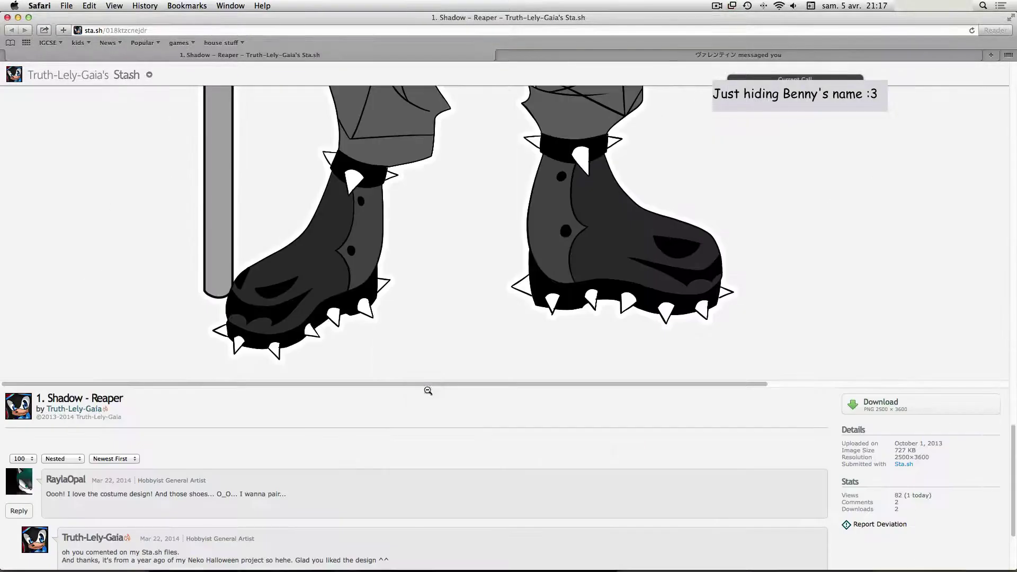
click(428, 391)
scroll(390, 347, up, 6)
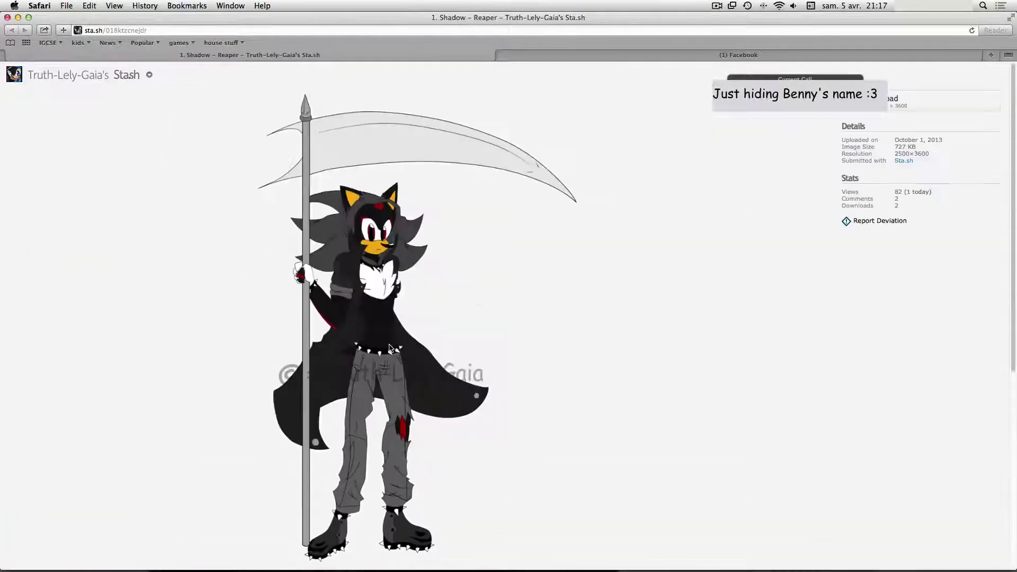
click(390, 347)
scroll(402, 348, down, 6)
scroll(335, 340, up, 2)
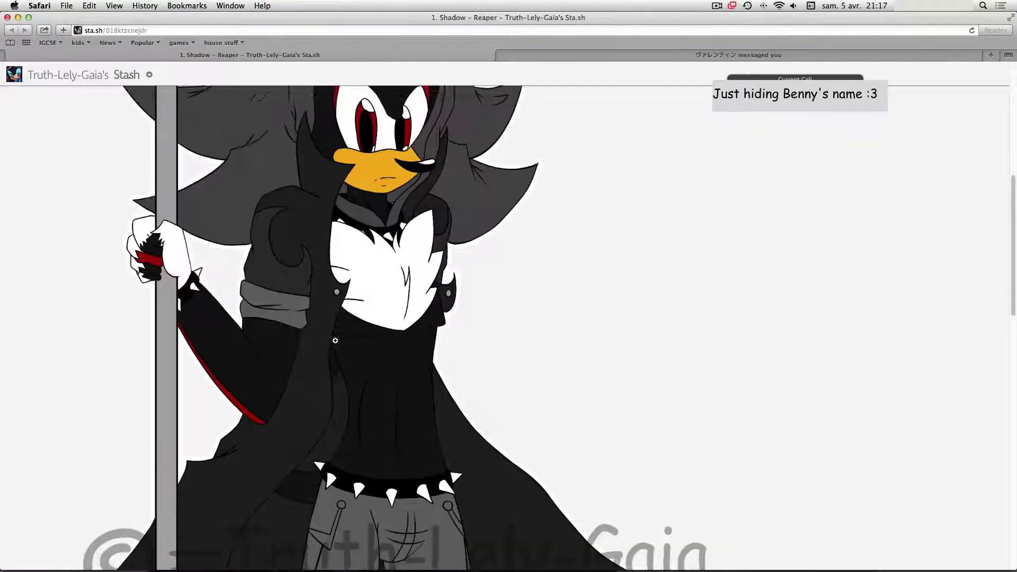
scroll(335, 341, up, 4)
key(super+Tab)
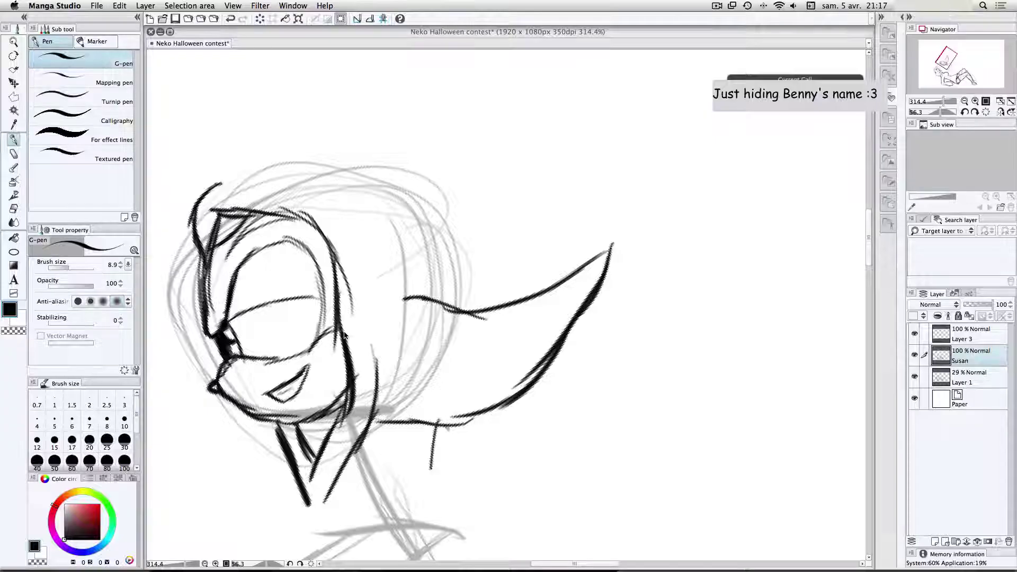
Step: Erase the large quill outline behind the second character's head with the Harder eraser
key(w)
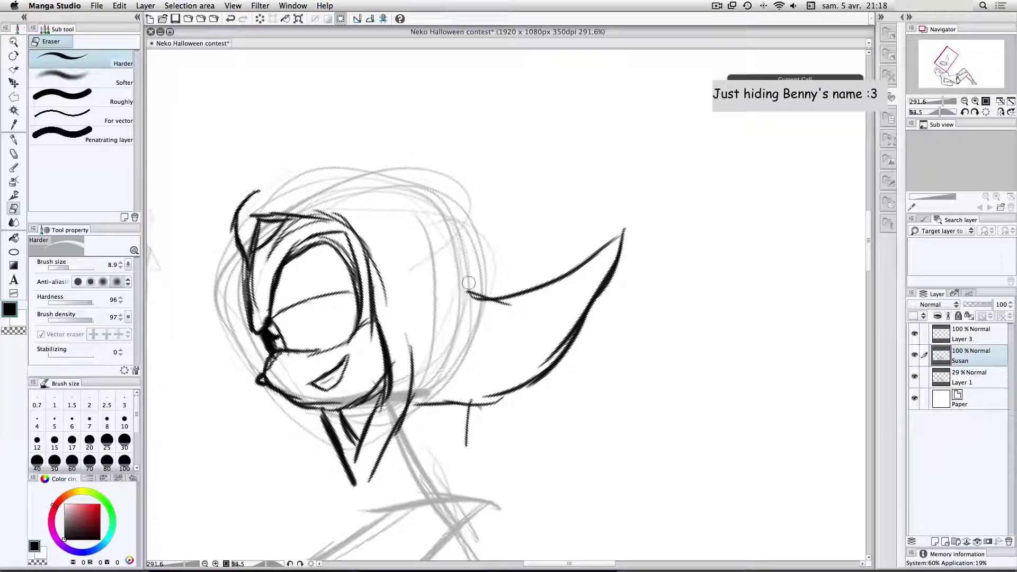
mouse_move(627, 221)
mouse_down()
mouse_move(599, 250)
mouse_move(501, 303)
mouse_move(480, 295)
mouse_up()
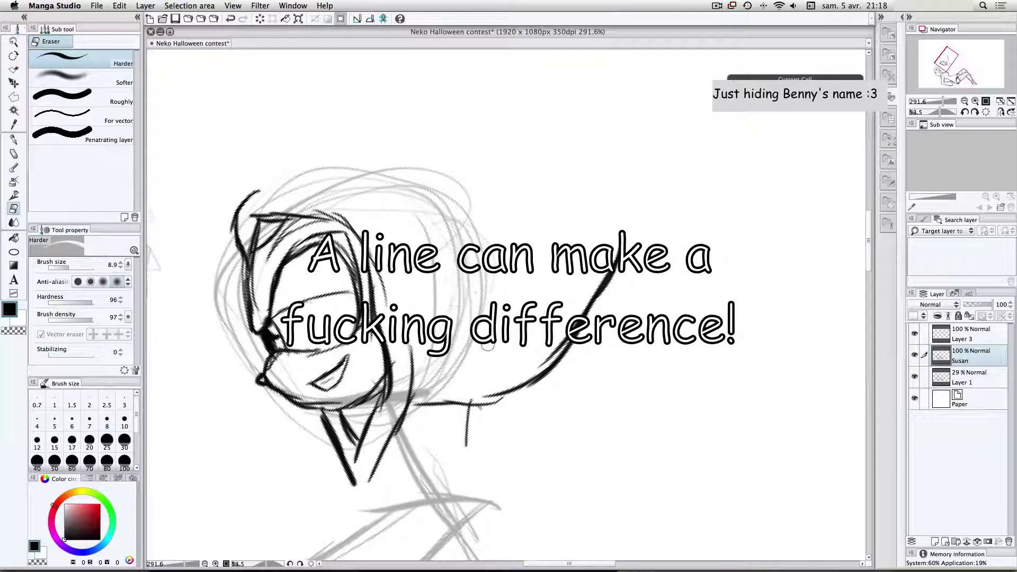
mouse_move(470, 404)
mouse_down()
mouse_move(465, 430)
mouse_move(427, 408)
mouse_move(568, 352)
mouse_move(528, 371)
mouse_up()
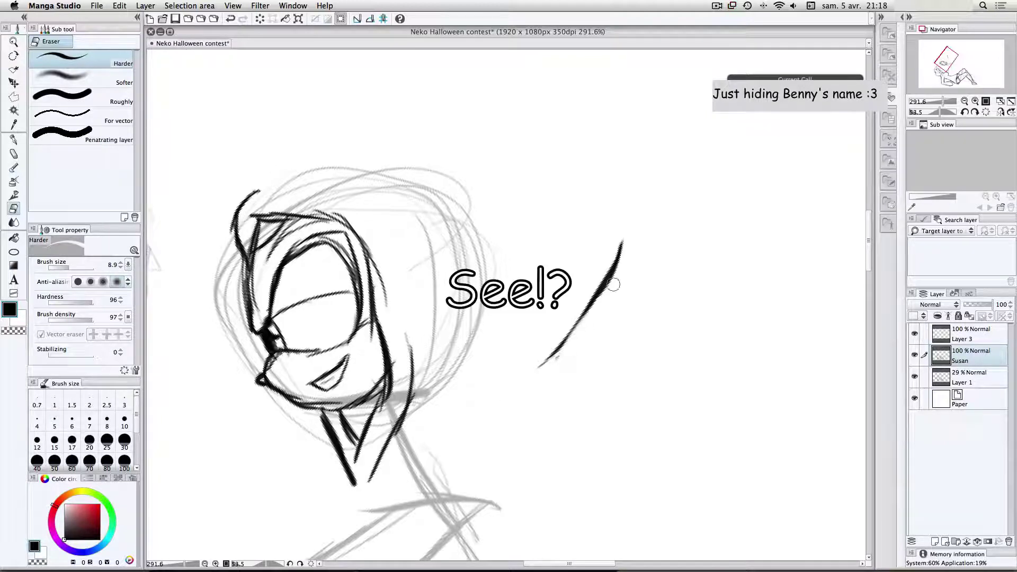
mouse_move(613, 284)
mouse_down()
mouse_move(605, 261)
mouse_move(590, 317)
mouse_move(563, 347)
mouse_up()
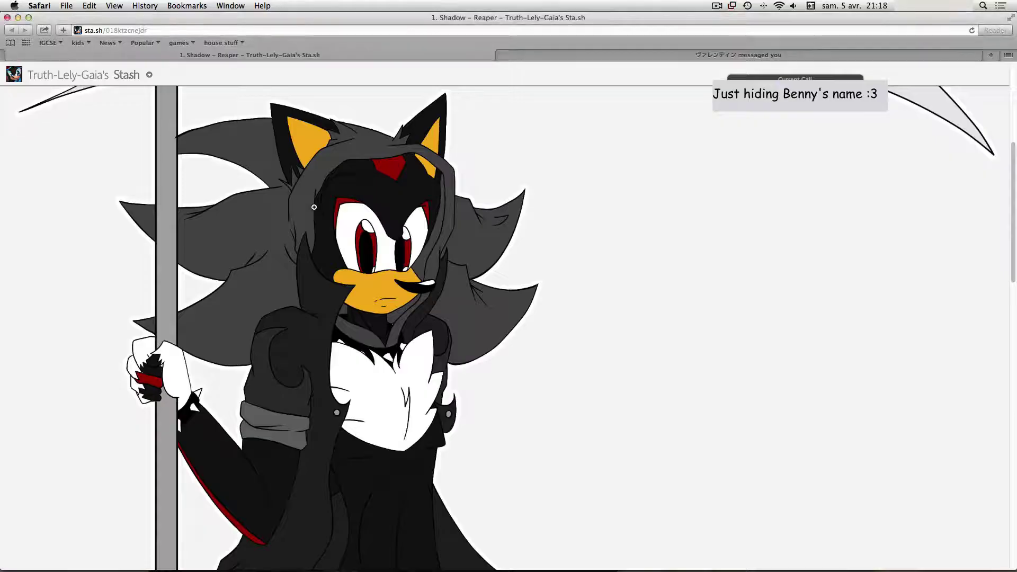
Step: Draw the curved base line of the near cat ear on the second character's hood with the G-pen at size 8
key(super+Tab)
key(p)
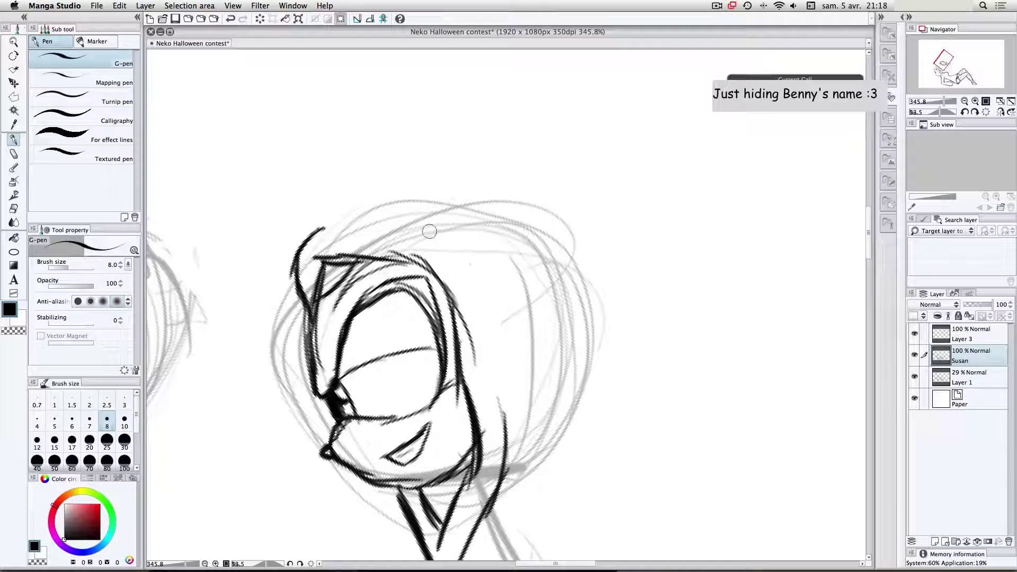
drag(430, 231, 482, 304)
Step: Draw the pointed near cat ear on top of the second character's hood, redoing its first edge strokes
mouse_move(487, 221)
mouse_down()
mouse_move(478, 267)
mouse_move(471, 177)
mouse_move(474, 267)
mouse_up()
key(super+z)
key(super+z)
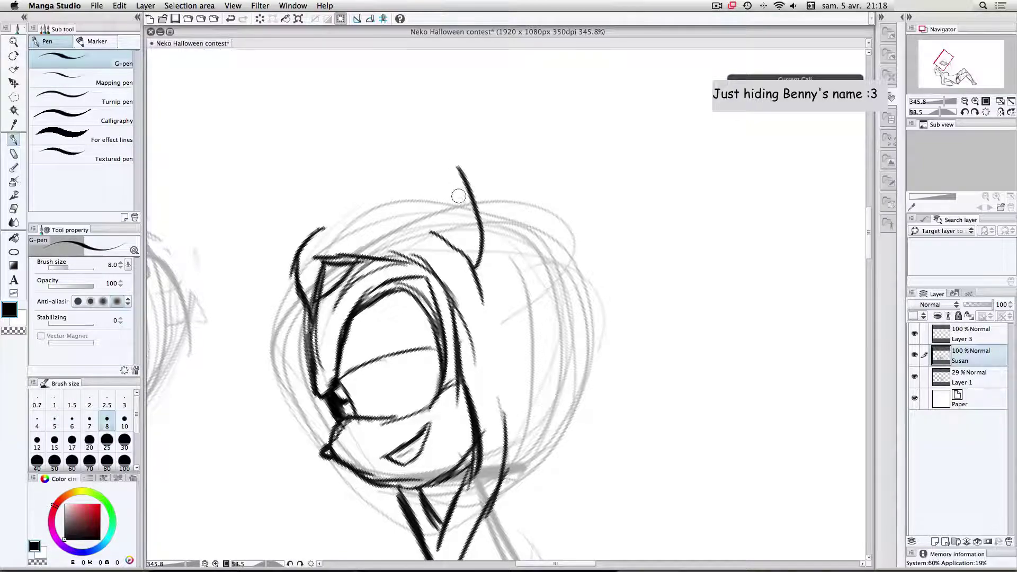
key(super+Tab)
key(super+Tab)
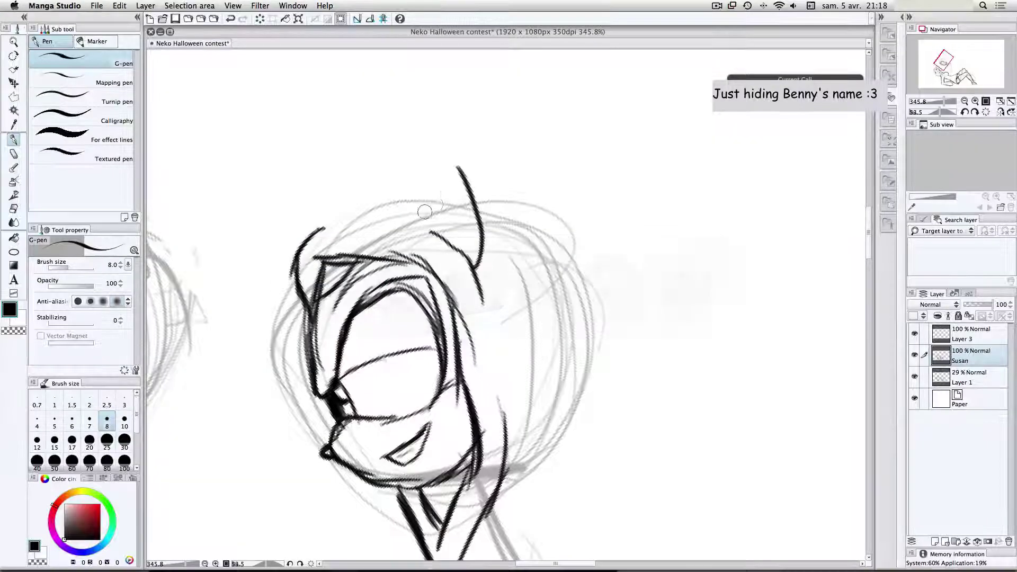
key(super+z)
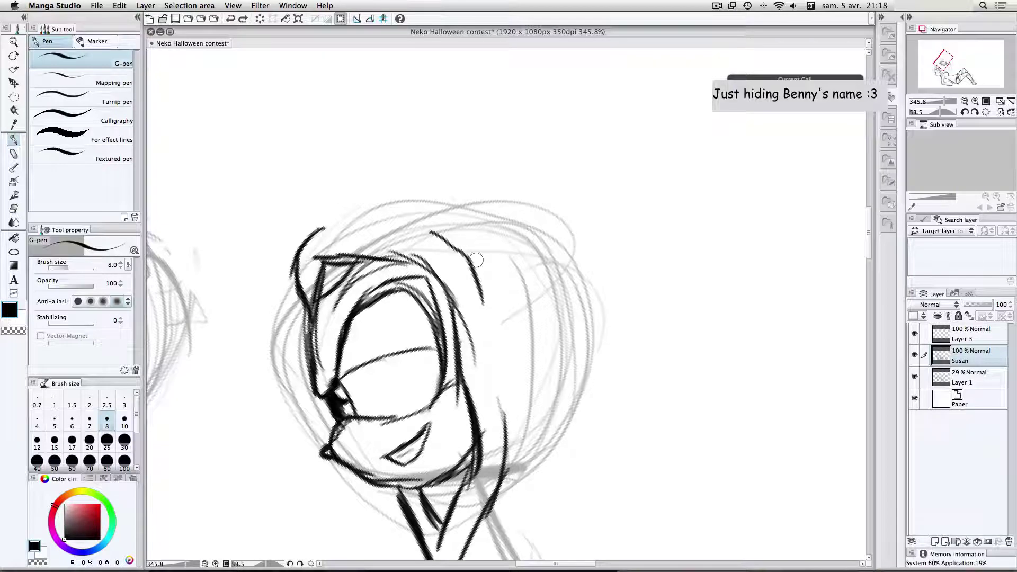
mouse_move(480, 276)
mouse_down()
mouse_move(483, 155)
mouse_move(421, 214)
mouse_move(458, 237)
mouse_up()
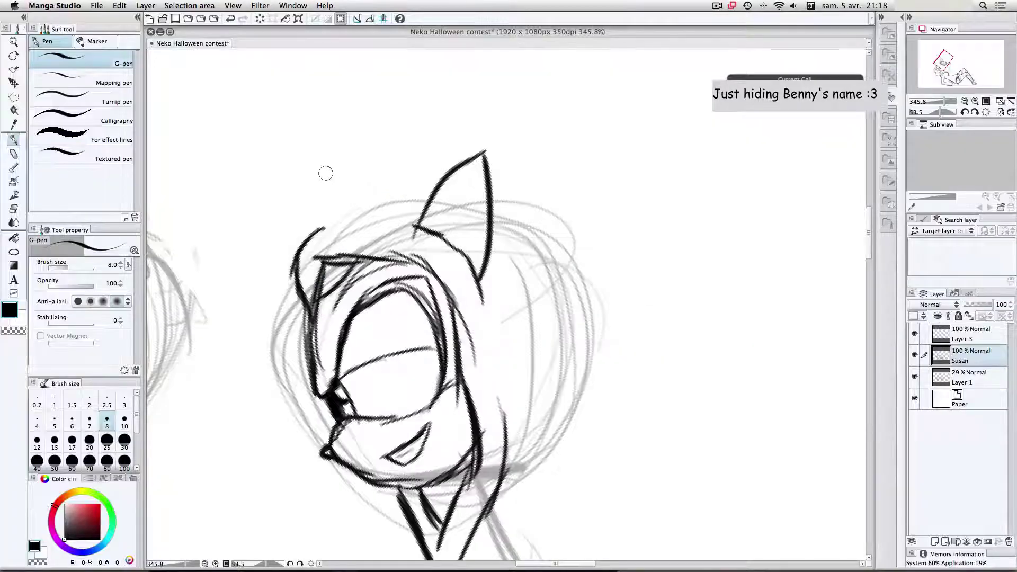
Step: Draw the two edges of the smaller far cat ear above the second character's forehead, redoing the first attempt
mouse_move(317, 169)
mouse_down()
mouse_move(324, 194)
mouse_move(306, 198)
mouse_move(320, 238)
mouse_up()
key(super+Tab)
key(super+Tab)
key(super+z)
key(super+z)
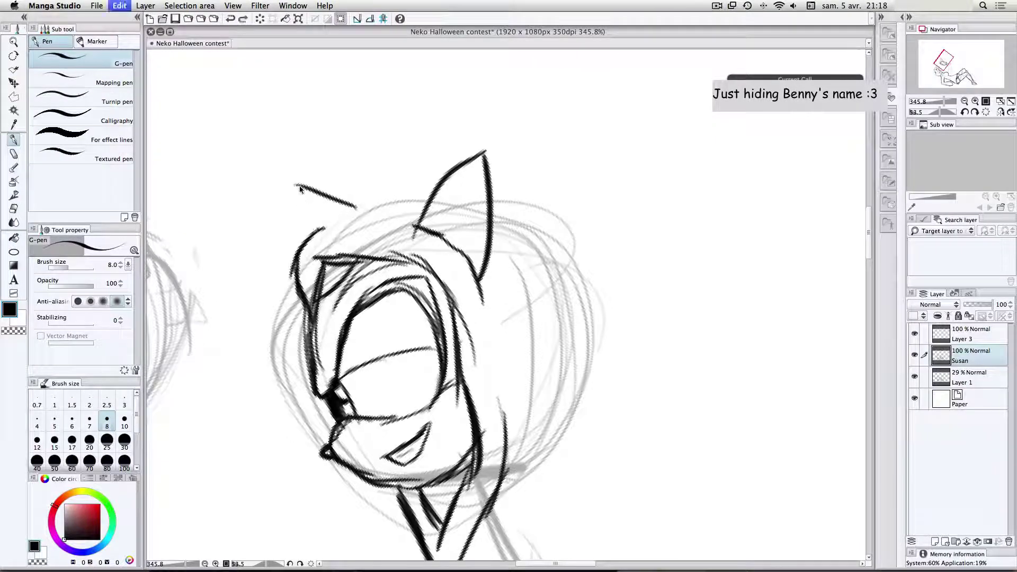
drag(298, 184, 319, 241)
key(r)
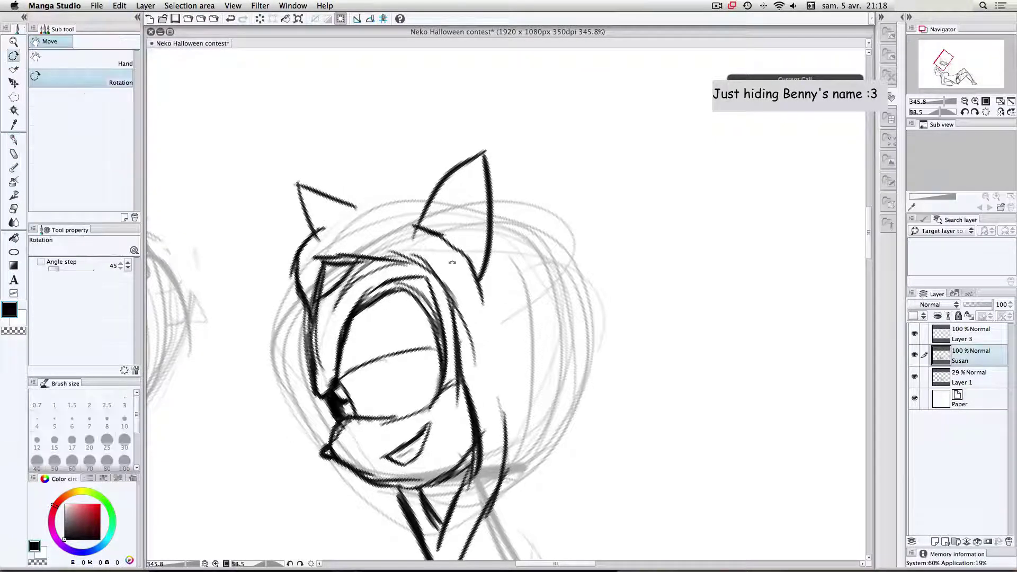
mouse_move(443, 240)
mouse_down()
mouse_move(603, 377)
mouse_move(561, 240)
mouse_up()
key(p)
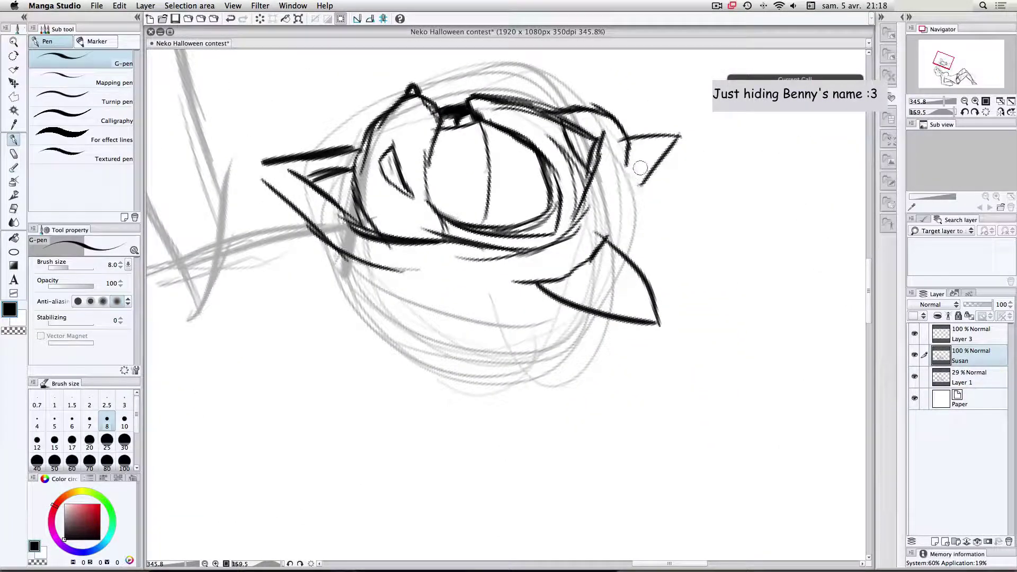
Step: Draw the long curved outer edge of the second character's top head quill from the far ear, redoing the first attempt
key(super+Tab)
key(super+Tab)
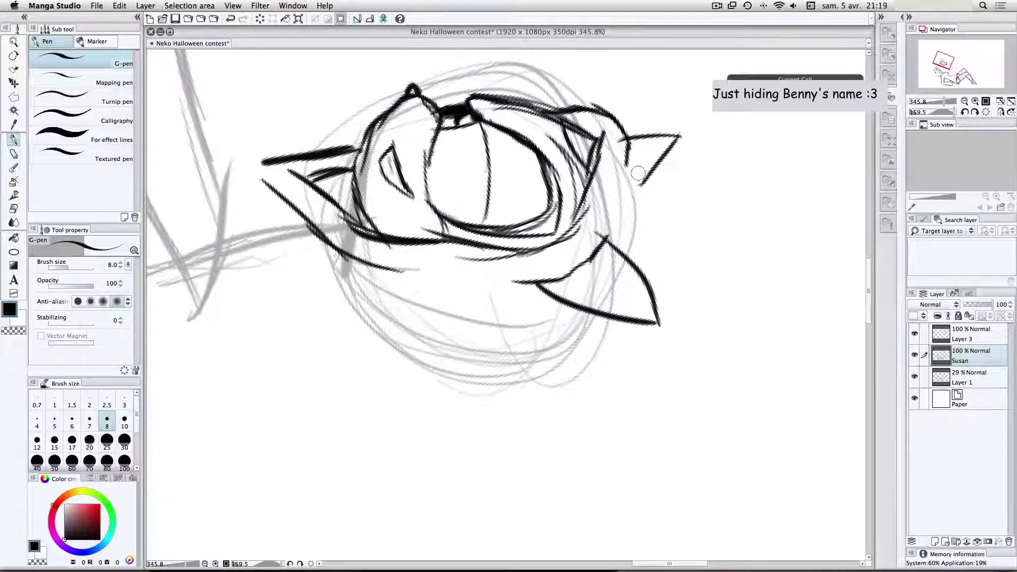
mouse_move(629, 157)
mouse_down()
mouse_move(662, 328)
mouse_move(615, 469)
mouse_up()
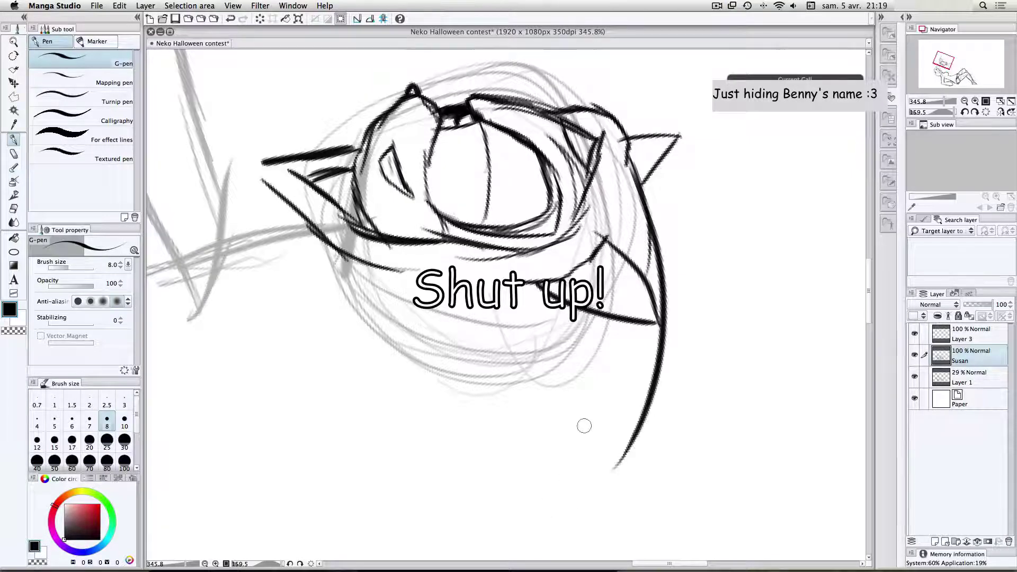
key(super+z)
key(super+z)
mouse_move(628, 146)
mouse_down()
mouse_move(671, 279)
mouse_move(572, 521)
mouse_up()
Step: Check the Shadow Reaper reference and draw the top quill's curved inner edge to meet its tip, redoing the first line
key(super+Tab)
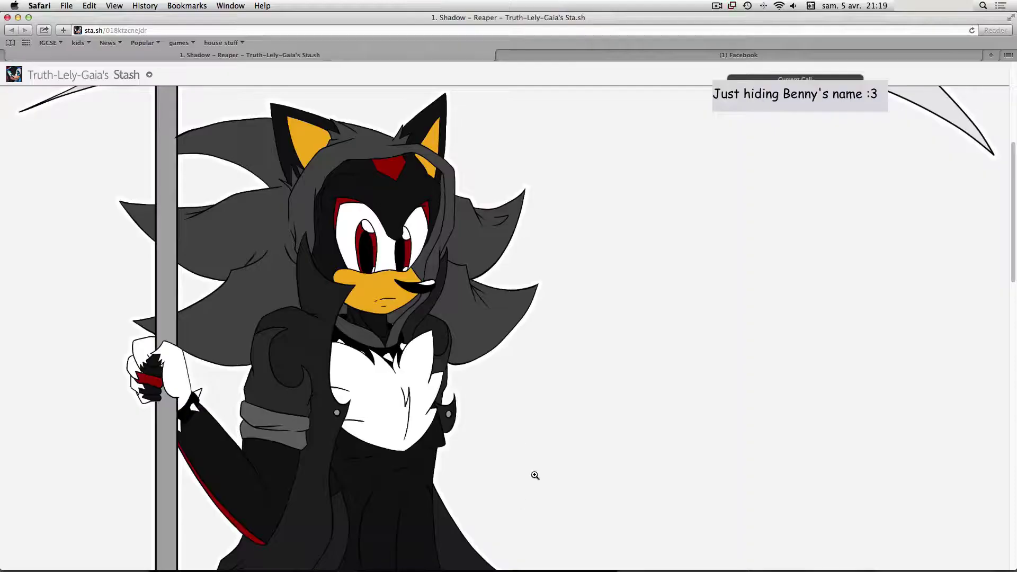
key(super+Tab)
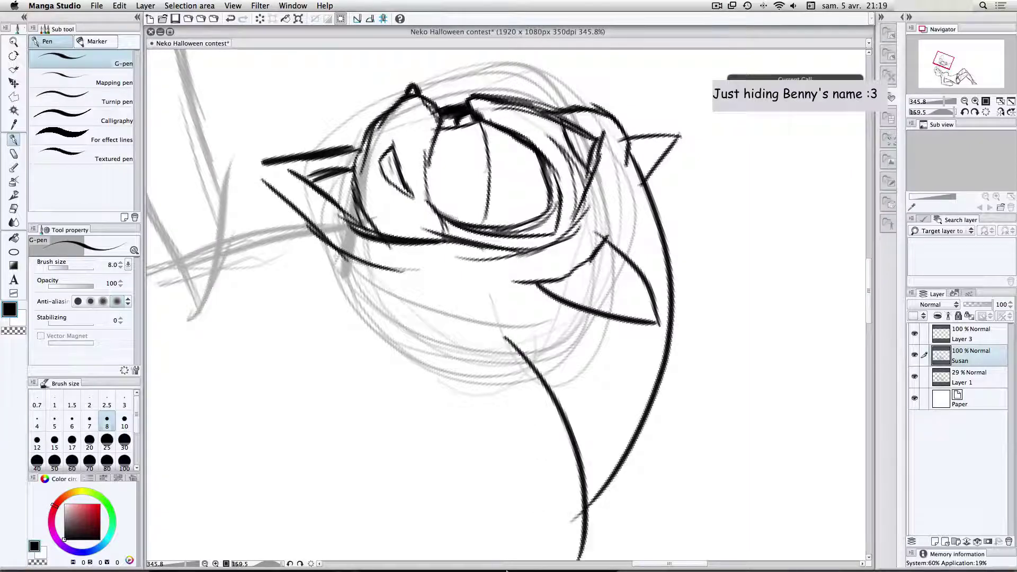
key(super+Tab)
key(super+Tab)
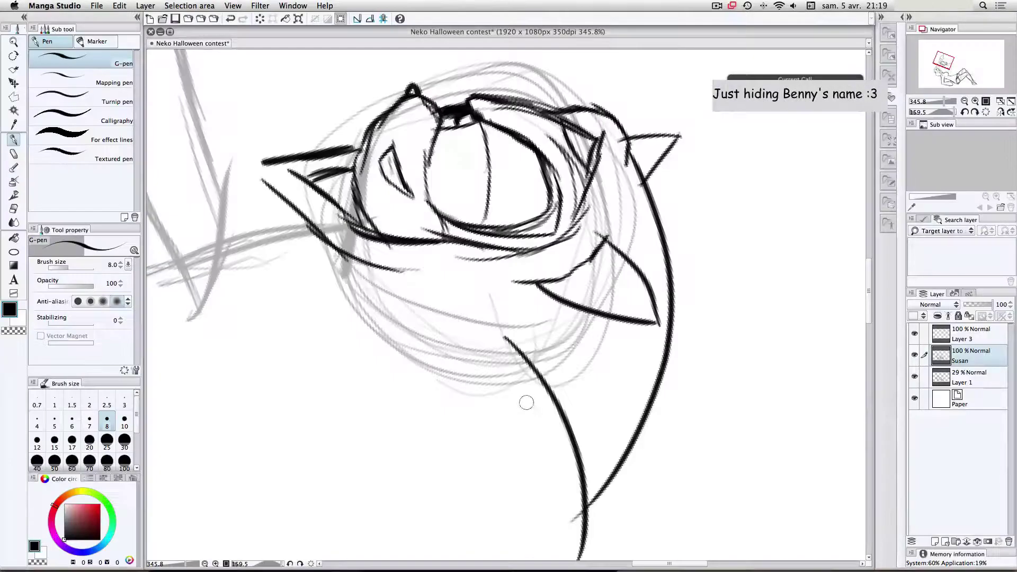
key(super+z)
mouse_move(512, 324)
mouse_down()
mouse_move(538, 349)
mouse_move(570, 548)
mouse_up()
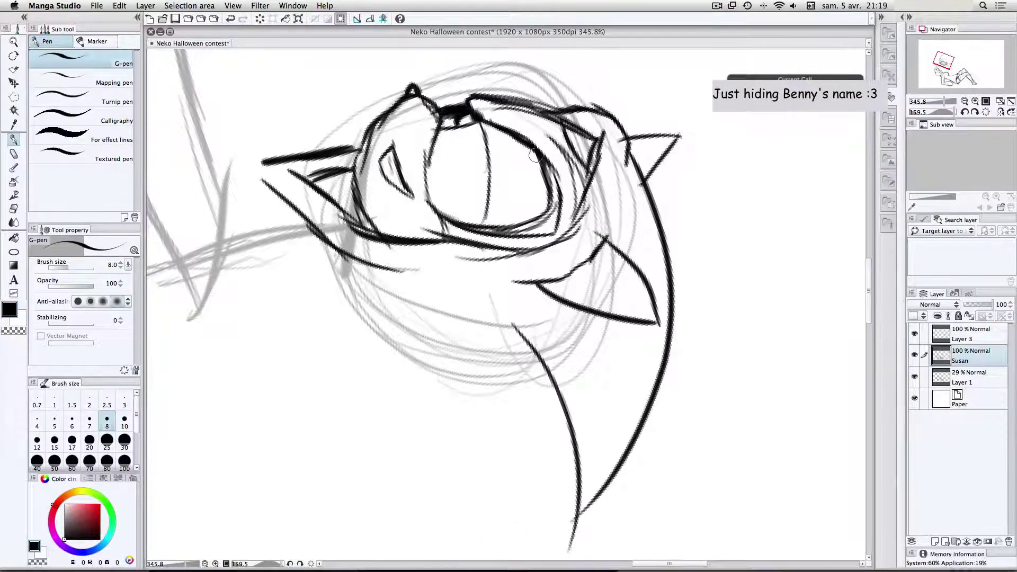
Step: Draw the middle head quill's two curved edges, redoing the rear edge, and trim the overshooting tip with the Harder eraser
scroll(548, 151, down, 2)
scroll(564, 264, up, 2)
key(super+Tab)
key(super+Tab)
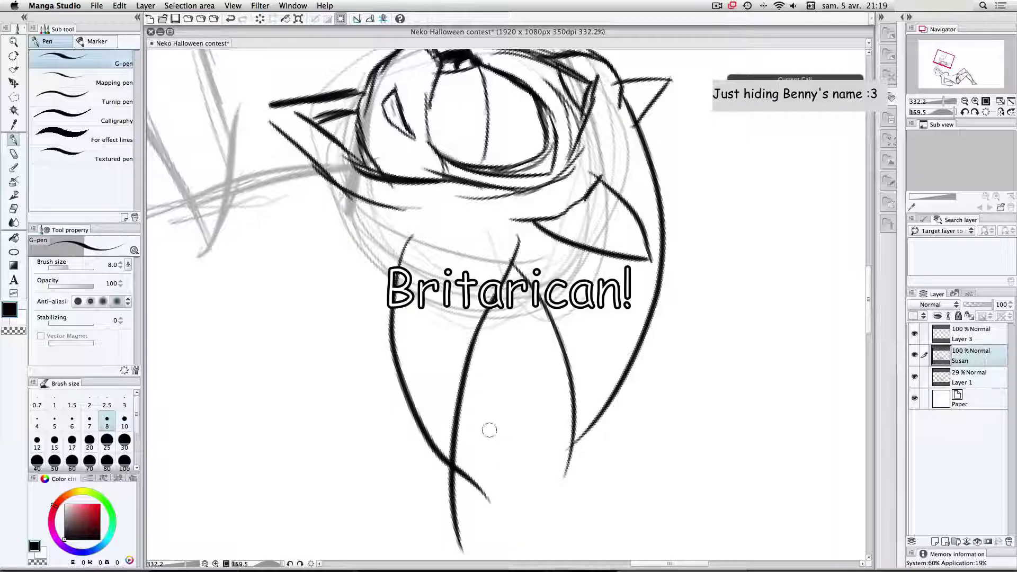
key(super+z)
mouse_move(414, 232)
mouse_down()
mouse_move(420, 453)
mouse_move(478, 538)
mouse_up()
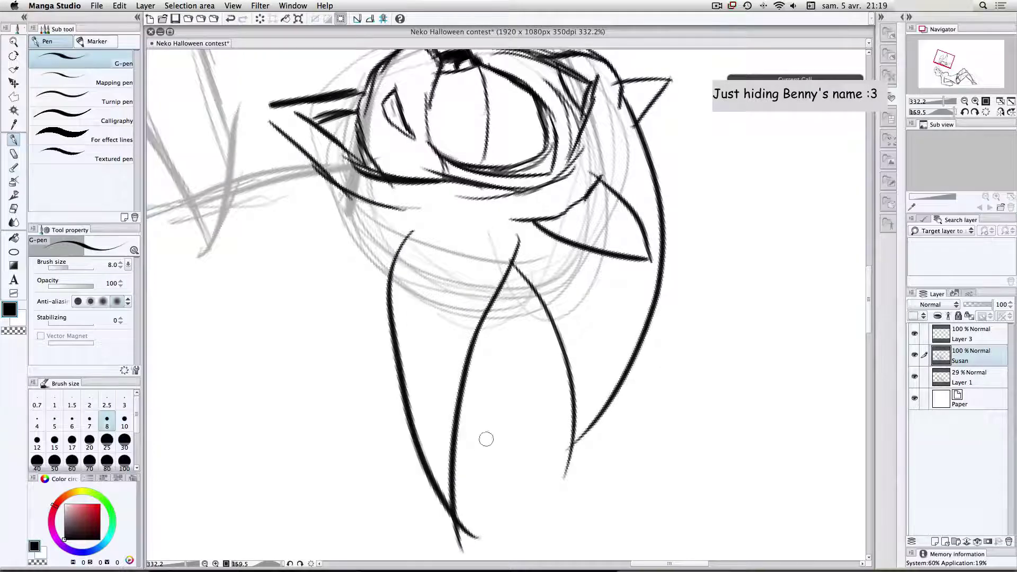
key(e)
mouse_move(472, 503)
mouse_down()
mouse_move(468, 551)
mouse_move(458, 549)
mouse_up()
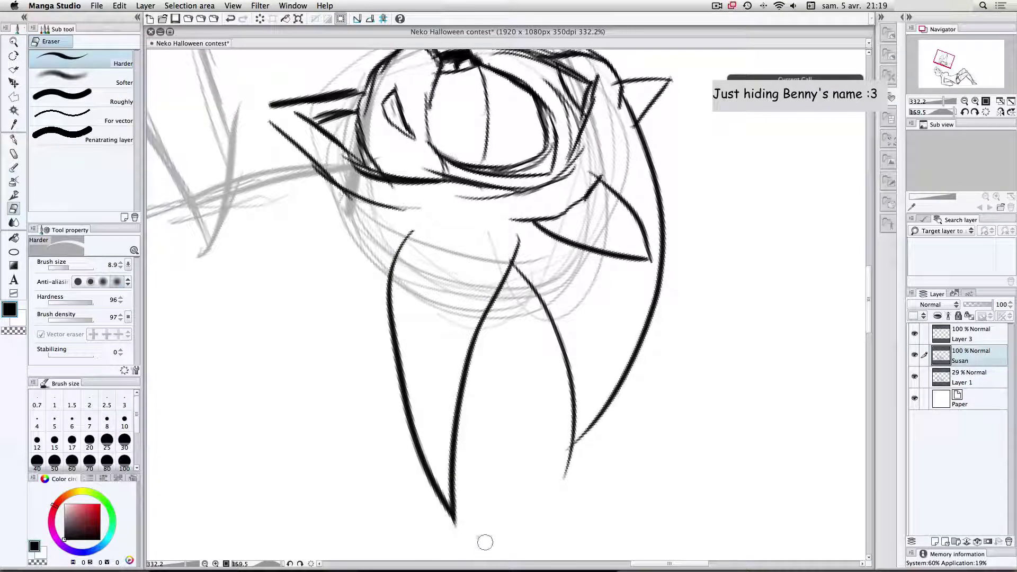
Step: Add a short stroke where the top and middle quills meet, and draw both edges of the third quill with the G-pen
key(p)
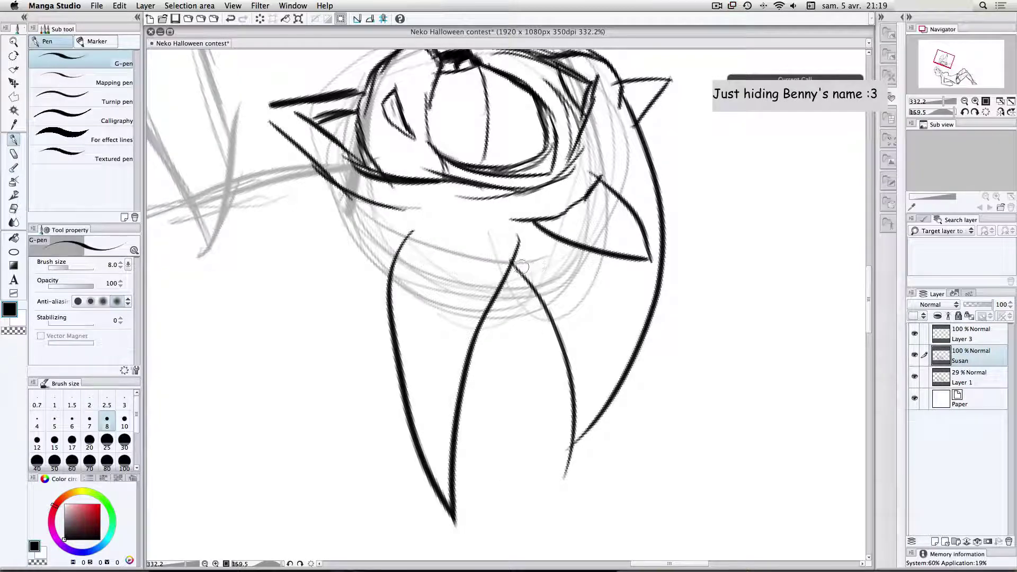
drag(525, 251, 506, 288)
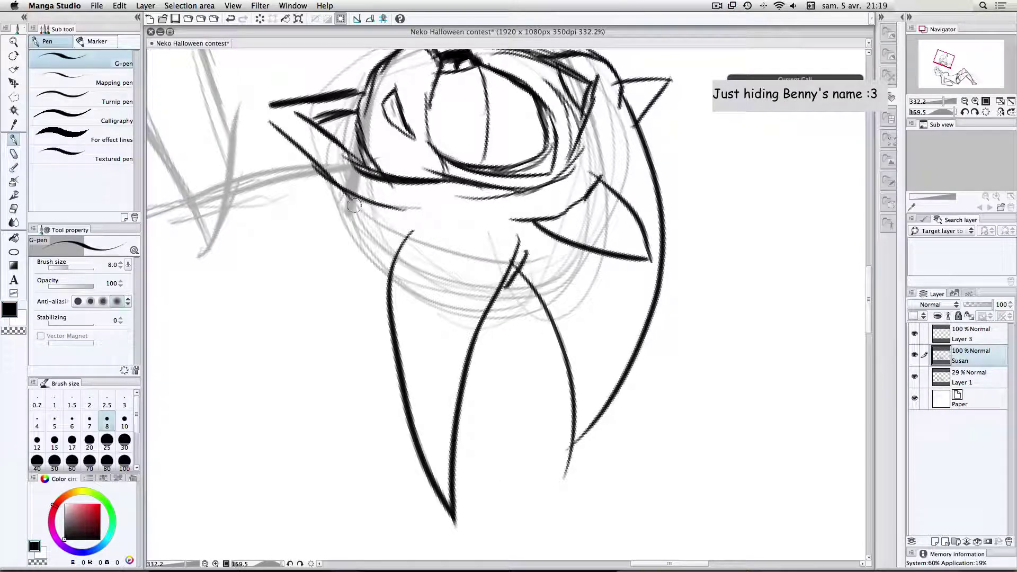
drag(342, 192, 272, 295)
drag(272, 295, 312, 467)
drag(399, 315, 312, 455)
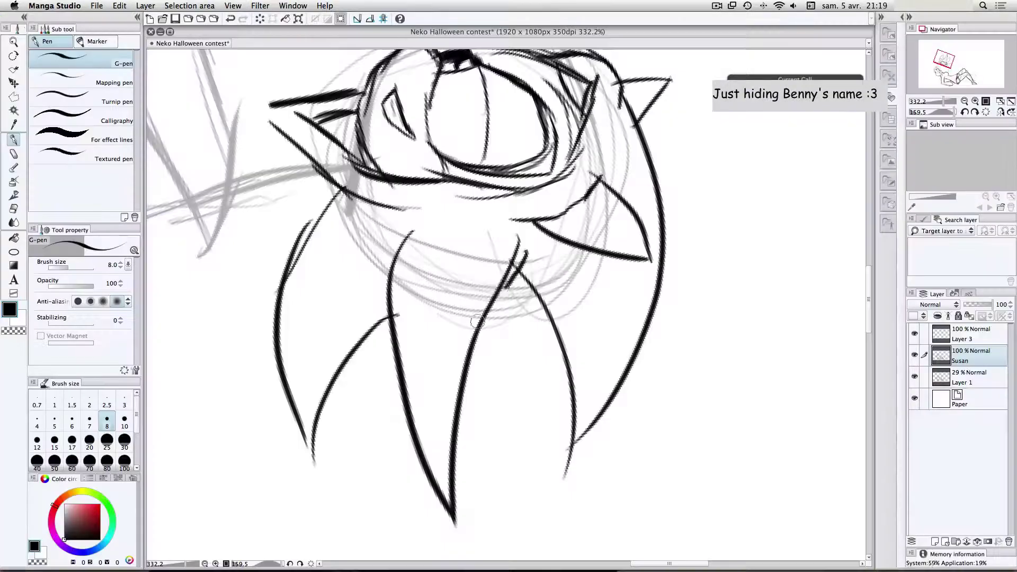
mouse_move(517, 239)
mouse_down()
mouse_move(486, 386)
mouse_move(507, 292)
mouse_move(491, 331)
mouse_move(500, 482)
mouse_up()
key(ctrl+z)
key(ctrl+z)
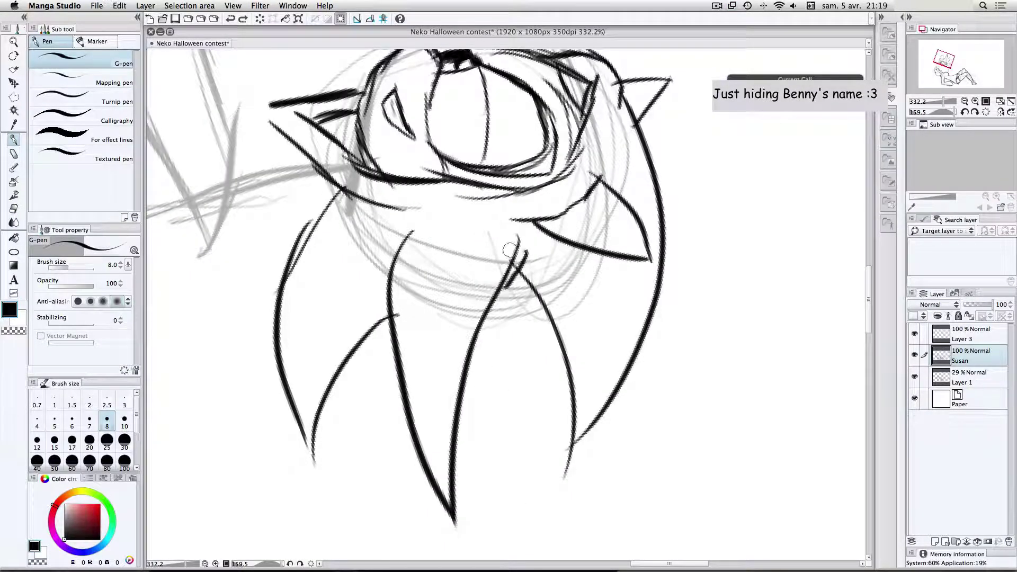
mouse_move(517, 235)
mouse_down()
mouse_move(498, 495)
mouse_move(510, 261)
mouse_up()
key(ctrl+z)
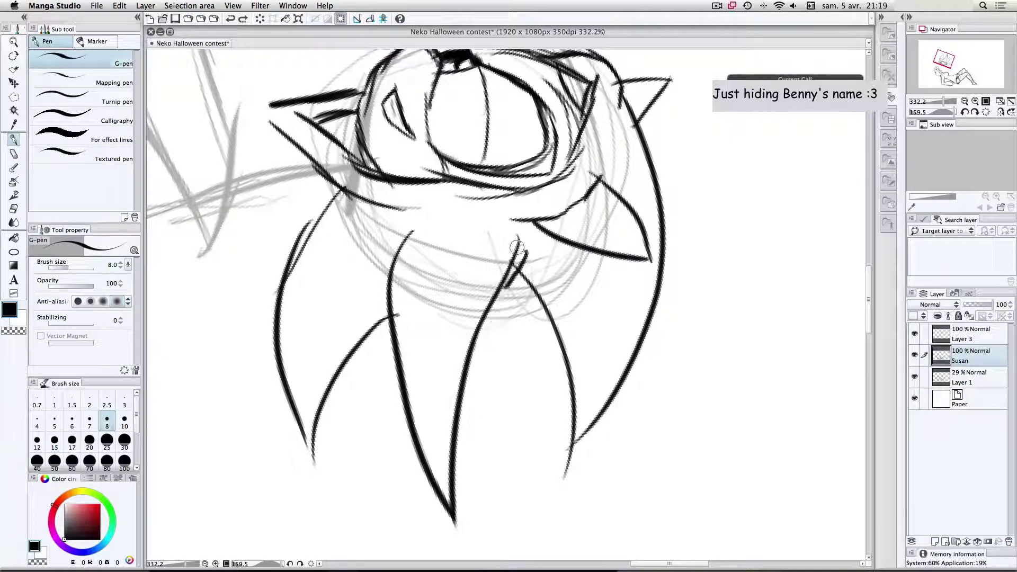
Step: Retrace the middle quill's base, then compare with the reference and thicken the third quill's inner edge down to its tip
drag(514, 238, 507, 287)
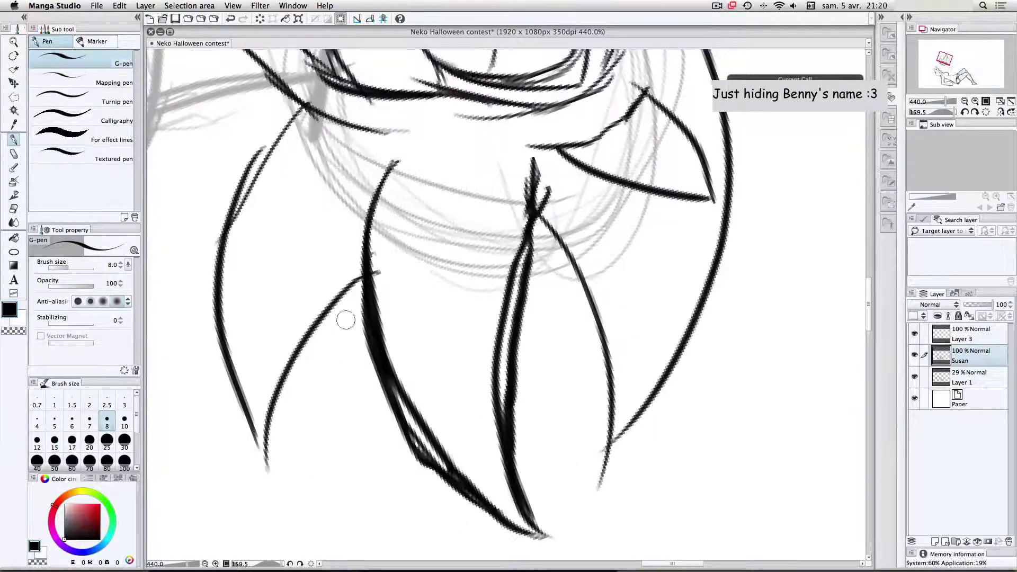
key(super+Tab)
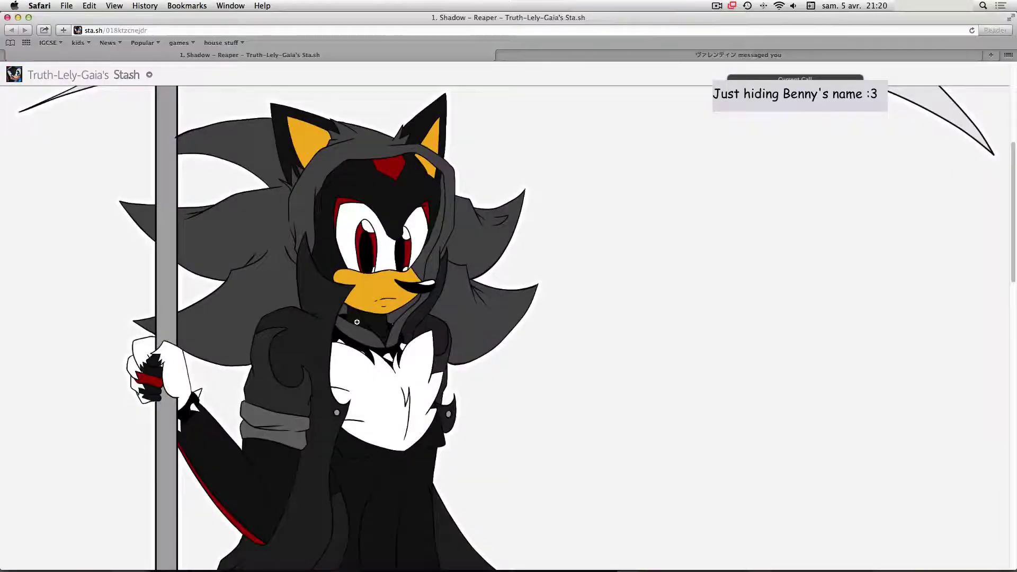
key(super+Tab)
mouse_move(371, 255)
mouse_down()
mouse_move(289, 371)
mouse_move(266, 490)
mouse_up()
mouse_move(289, 351)
mouse_down()
mouse_move(277, 404)
mouse_move(285, 495)
mouse_up()
drag(267, 436, 284, 497)
mouse_move(271, 450)
mouse_down()
mouse_move(292, 492)
mouse_move(281, 517)
mouse_up()
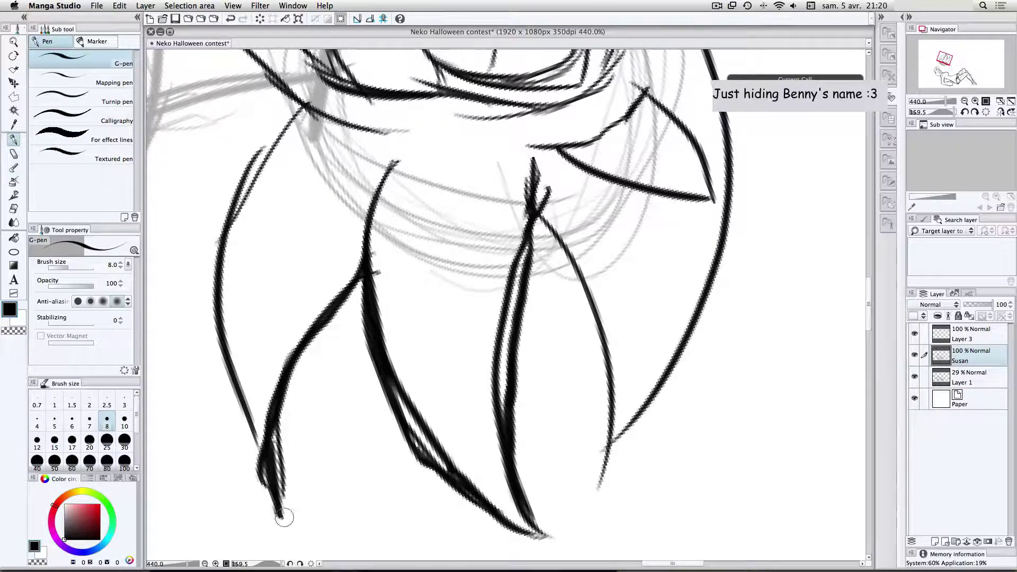
Step: Thicken and widen the outer edge of the third quill with overlapping strokes and fill in its pointed tip
drag(278, 115, 207, 284)
drag(212, 236, 222, 368)
mouse_move(203, 288)
mouse_down()
mouse_move(205, 345)
mouse_move(245, 460)
mouse_move(291, 508)
mouse_up()
drag(232, 403, 284, 506)
drag(237, 430, 281, 497)
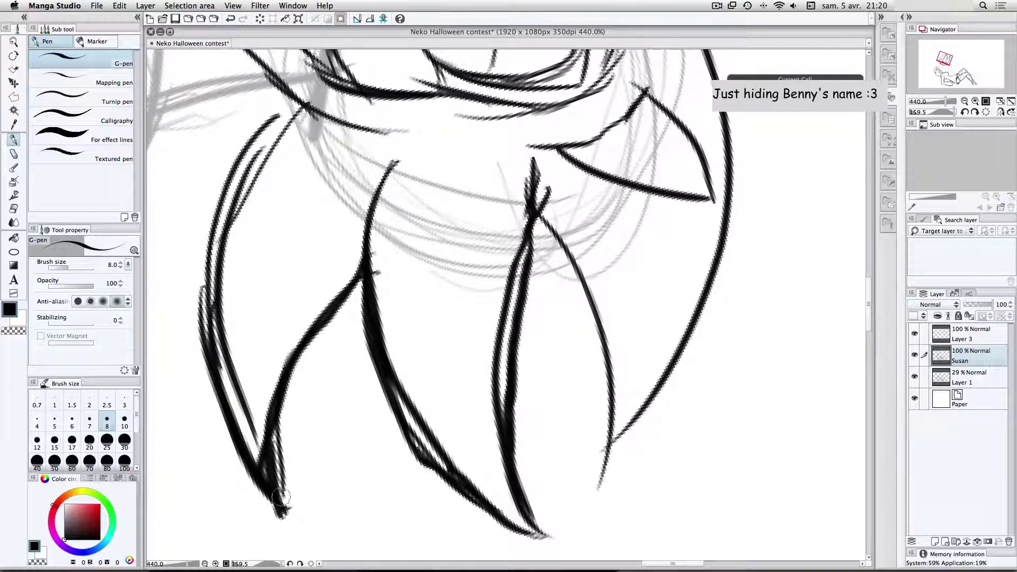
drag(274, 397, 277, 477)
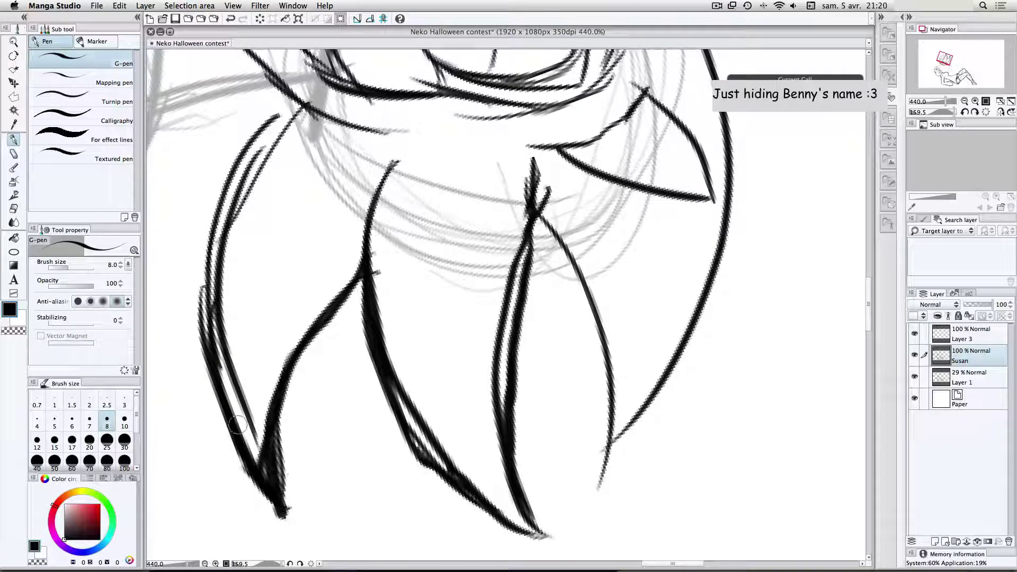
Step: Clean up the third quill's tip and erase the stray mark beside the near cat ear with the Harder eraser
key(e)
drag(256, 507, 297, 534)
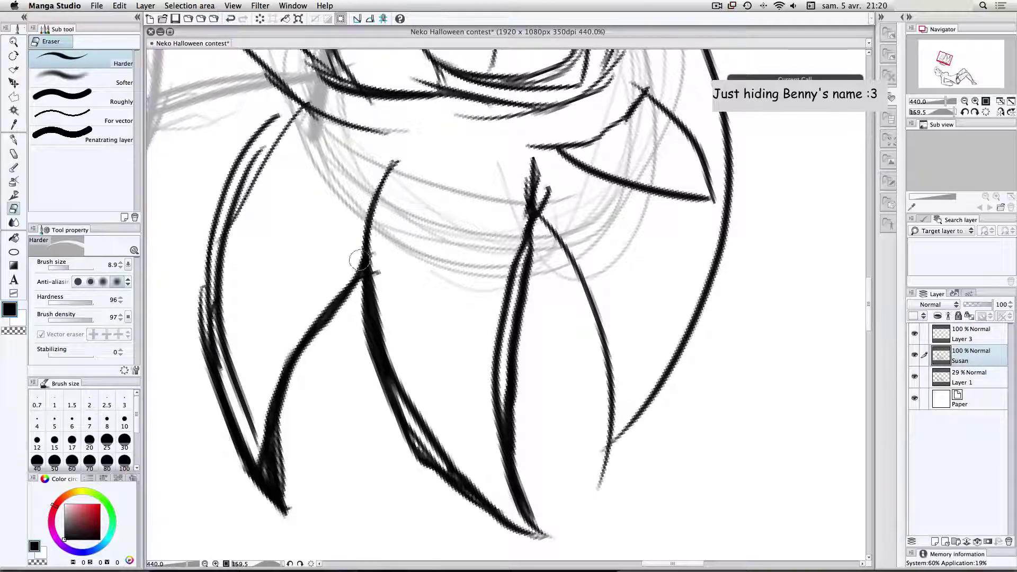
mouse_move(366, 267)
mouse_down()
mouse_move(354, 300)
mouse_move(307, 310)
mouse_up()
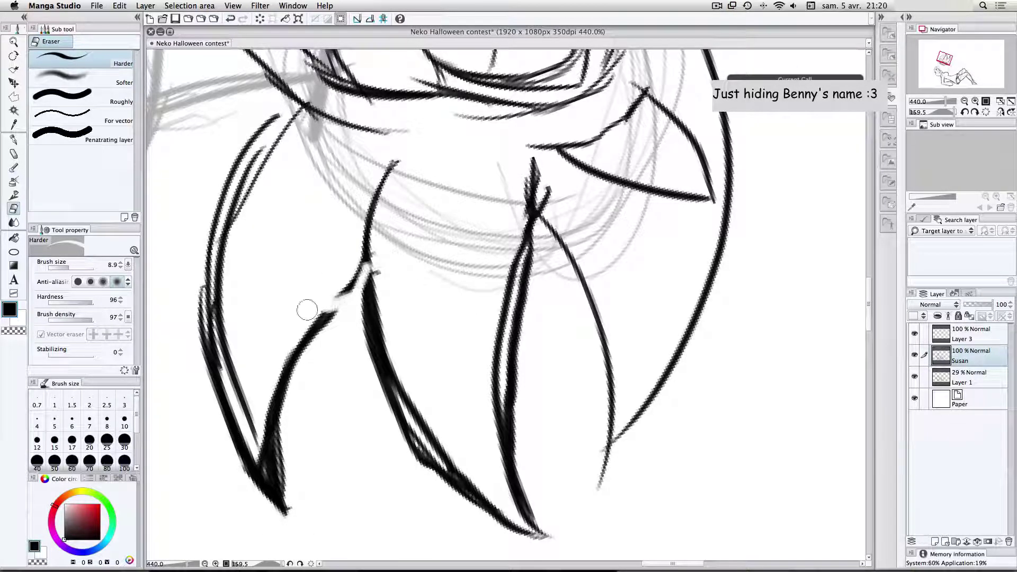
key(super+z)
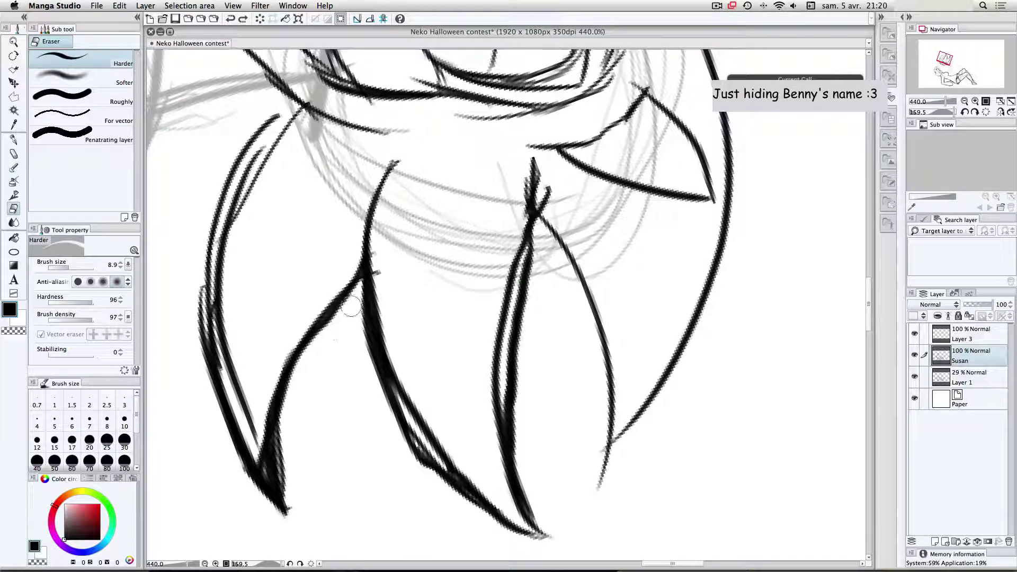
key(p)
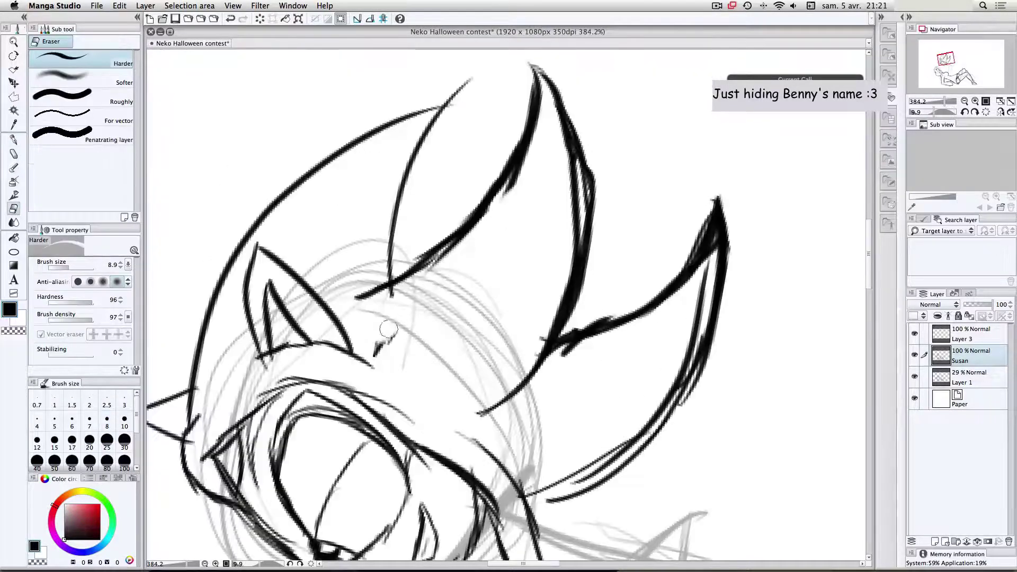
drag(378, 344, 375, 353)
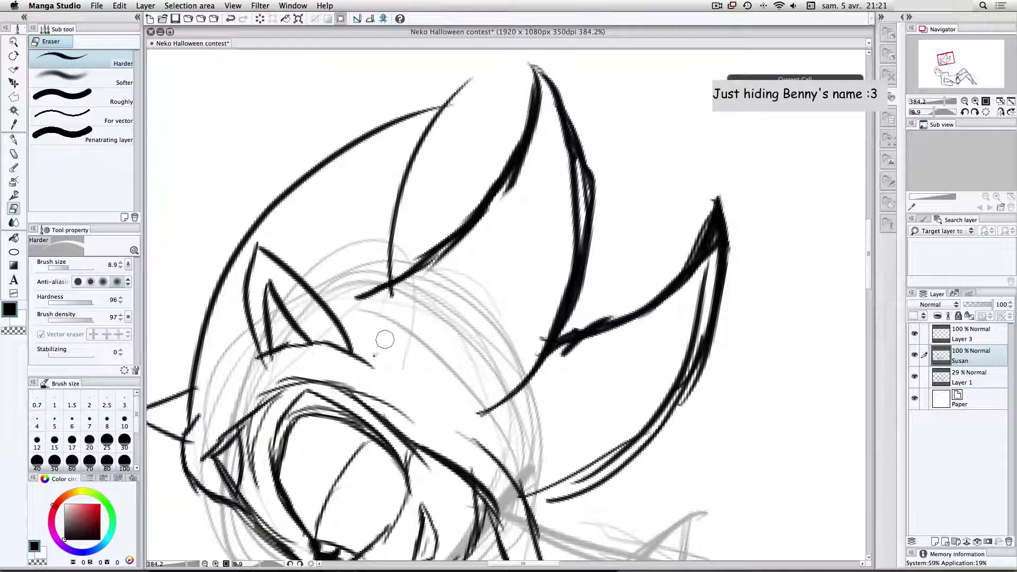
Step: Draw the collar line behind the second character's chin with the G-pen at size 8
scroll(458, 362, down, 5)
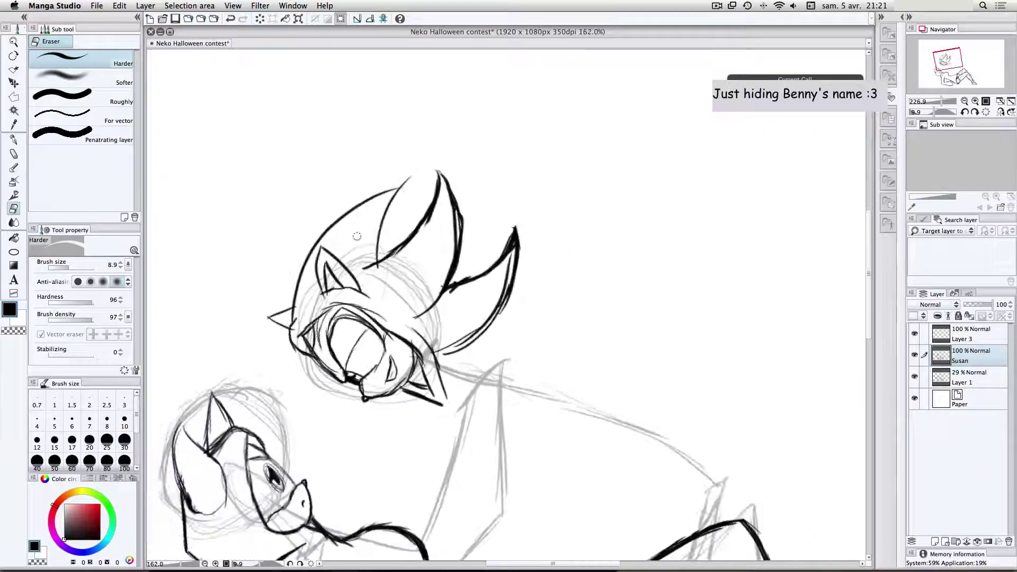
scroll(437, 281, up, 4)
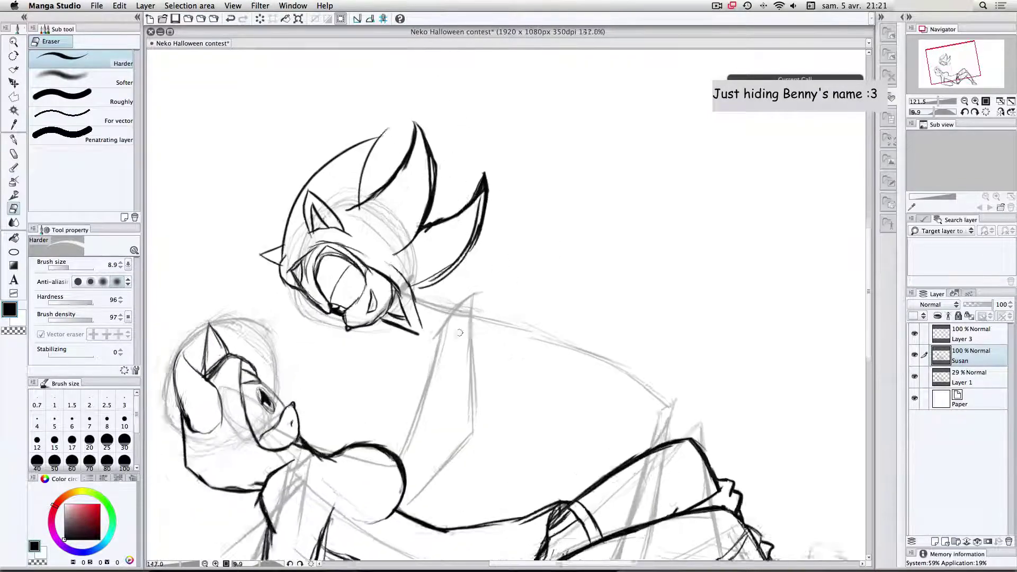
scroll(437, 282, down, 4)
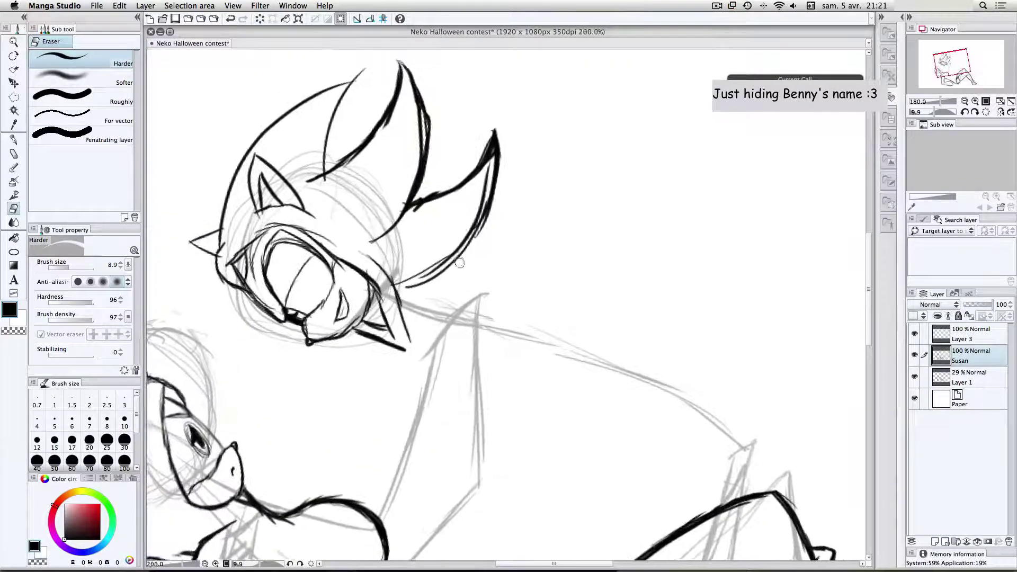
scroll(458, 263, up, 4)
key(r)
mouse_move(565, 279)
mouse_down()
mouse_move(511, 325)
mouse_move(535, 336)
mouse_move(549, 282)
mouse_up()
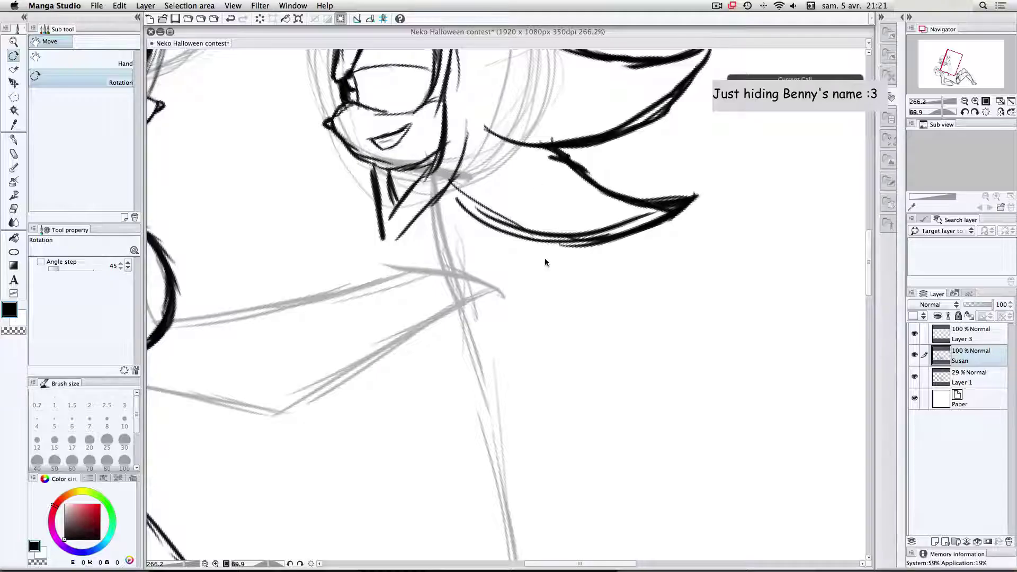
key(p)
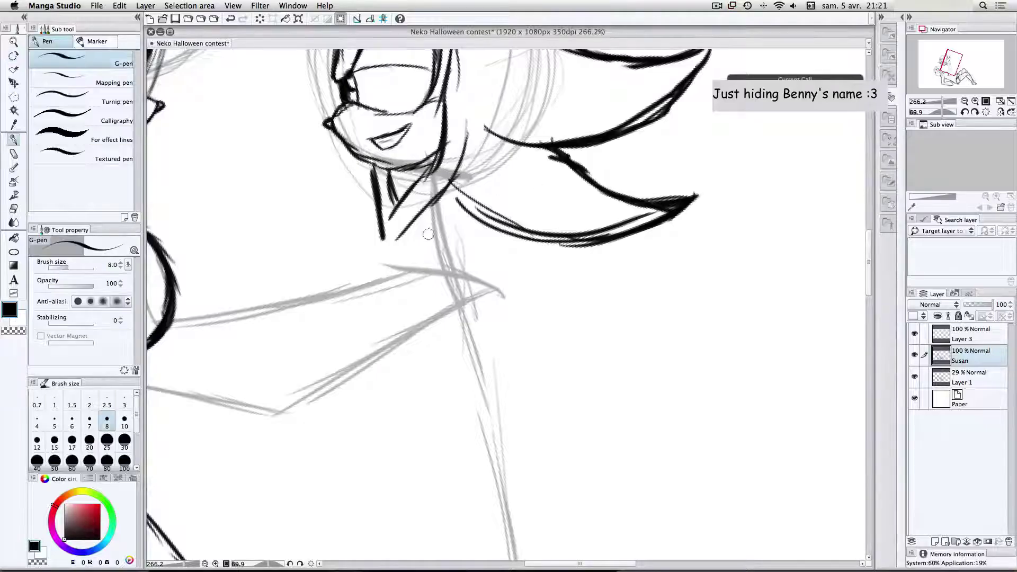
mouse_move(418, 232)
mouse_down()
mouse_move(446, 154)
mouse_move(476, 156)
mouse_move(499, 199)
mouse_move(498, 230)
mouse_up()
Step: Check the coat and lower body in the Shadow Reaper reference, and draw the collar's back edge down to the shoulder
key(super+Tab)
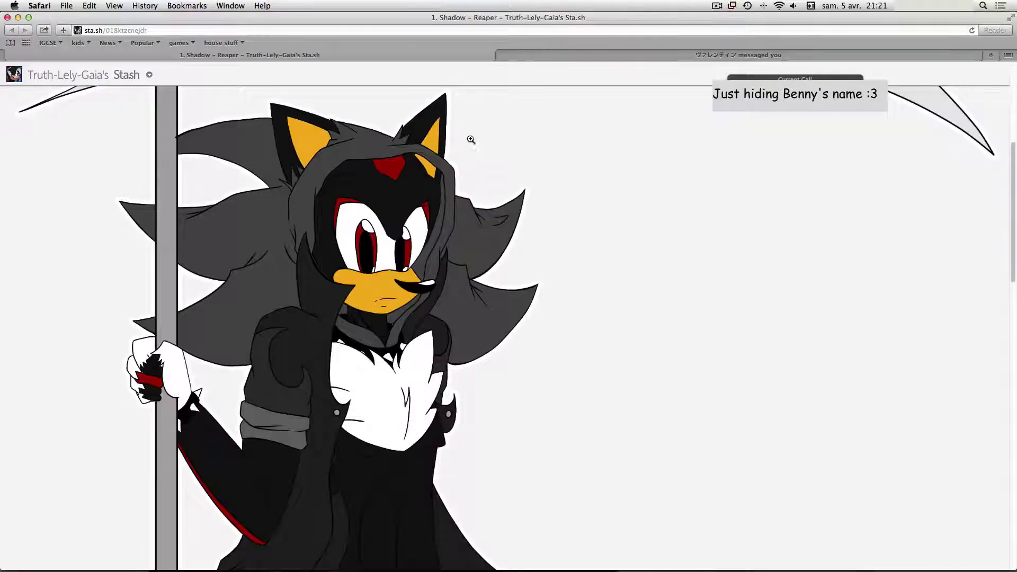
scroll(404, 221, down, 10)
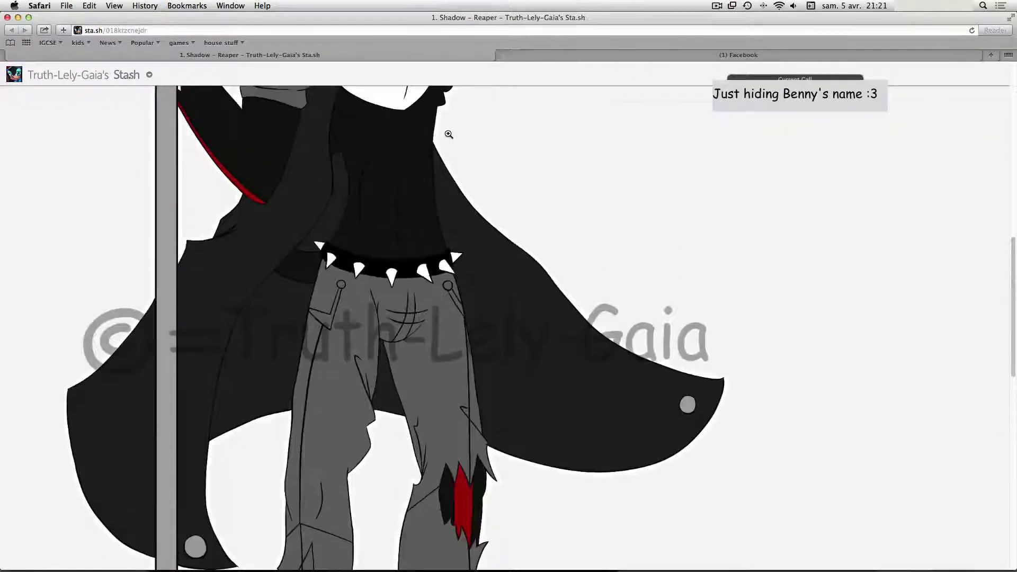
key(super+Tab)
drag(496, 161, 495, 292)
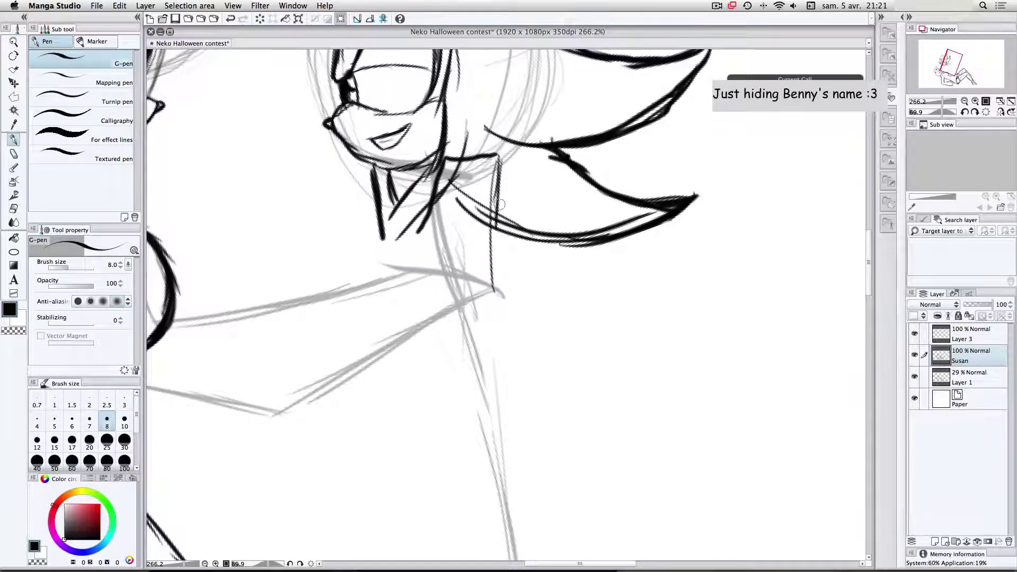
Step: Draw the second character's long curved back line from the collar down toward the hips with overlapping strokes
scroll(480, 149, down, 6)
scroll(532, 371, up, 2)
scroll(522, 407, up, 1)
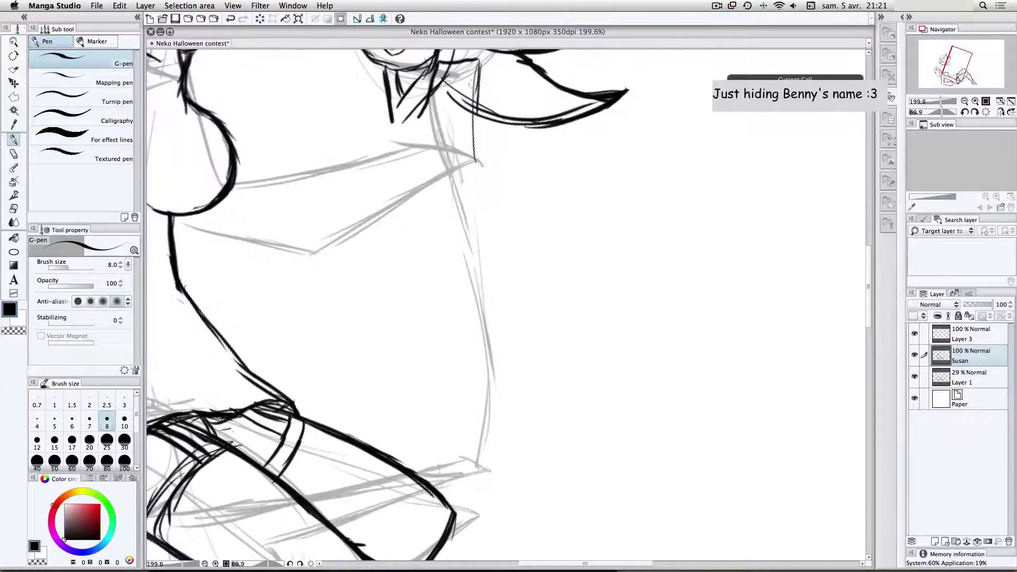
drag(478, 76, 476, 157)
drag(477, 95, 489, 190)
mouse_move(477, 122)
mouse_down()
mouse_move(500, 176)
mouse_move(501, 211)
mouse_up()
drag(477, 140, 515, 305)
drag(490, 183, 514, 360)
drag(505, 238, 510, 424)
scroll(524, 91, down, 3)
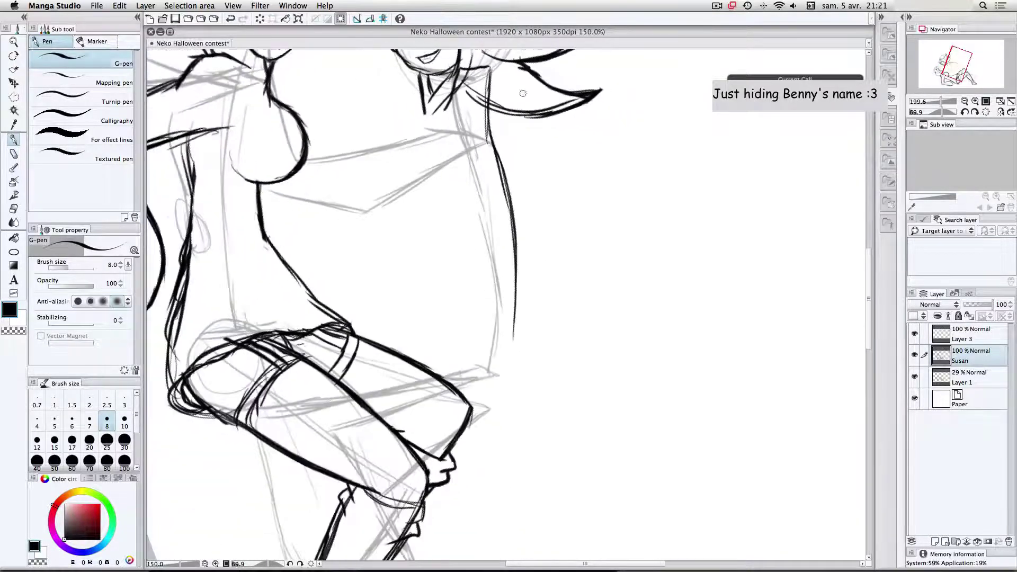
scroll(500, 278, up, 3)
scroll(535, 167, down, 2)
scroll(535, 168, up, 1)
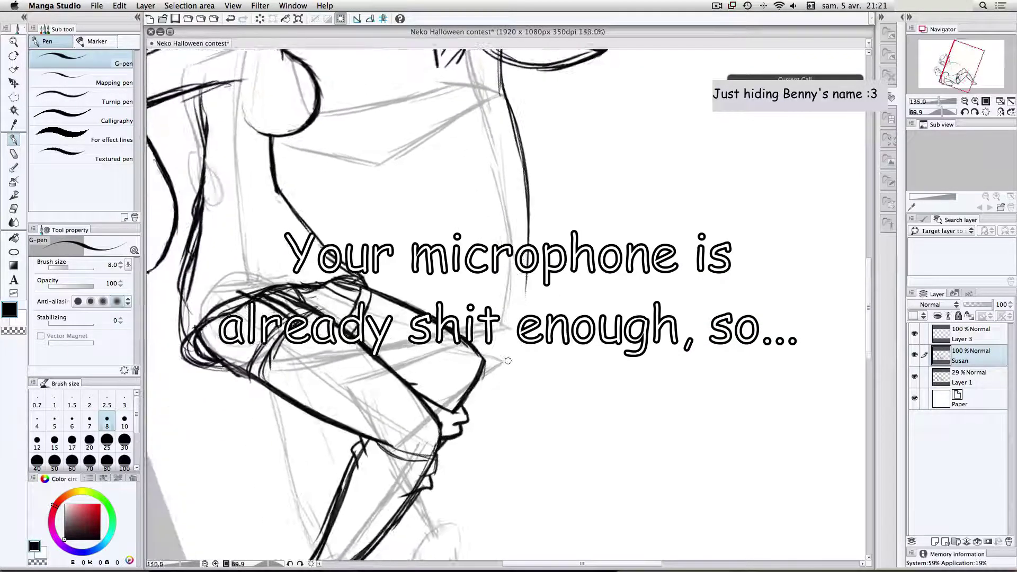
Step: Extend the second character's coat back line past the hips and angle it inward below the knee with overlapping strokes
drag(534, 197, 528, 272)
mouse_move(533, 233)
mouse_down()
mouse_move(533, 327)
mouse_move(496, 437)
mouse_up()
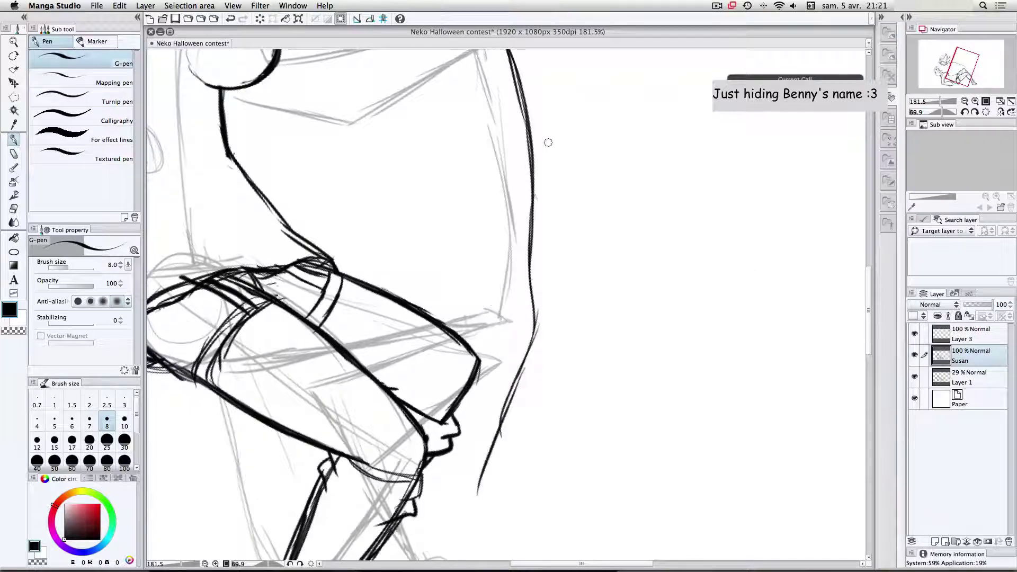
scroll(546, 141, down, 4)
scroll(498, 123, up, 4)
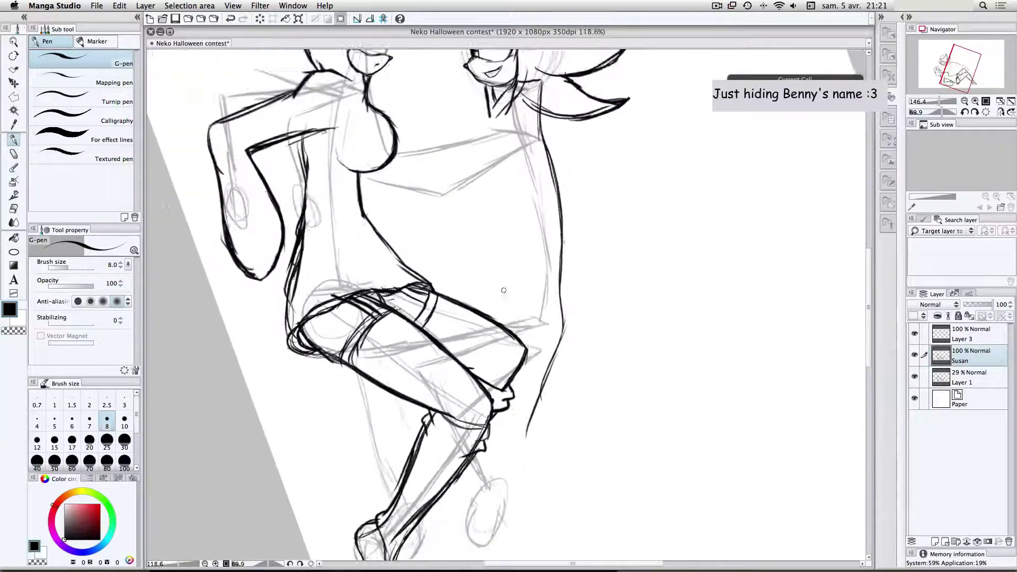
Step: Compare the coat and collar with the Shadow Reaper reference, and draw the short collar stroke under the second character's chin
key(super+Tab)
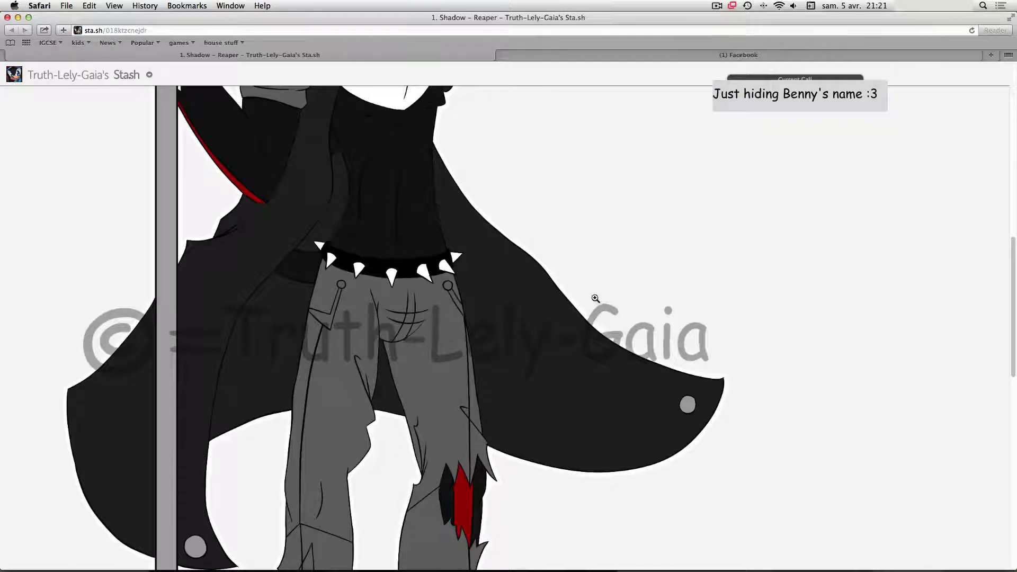
scroll(594, 296, up, 6)
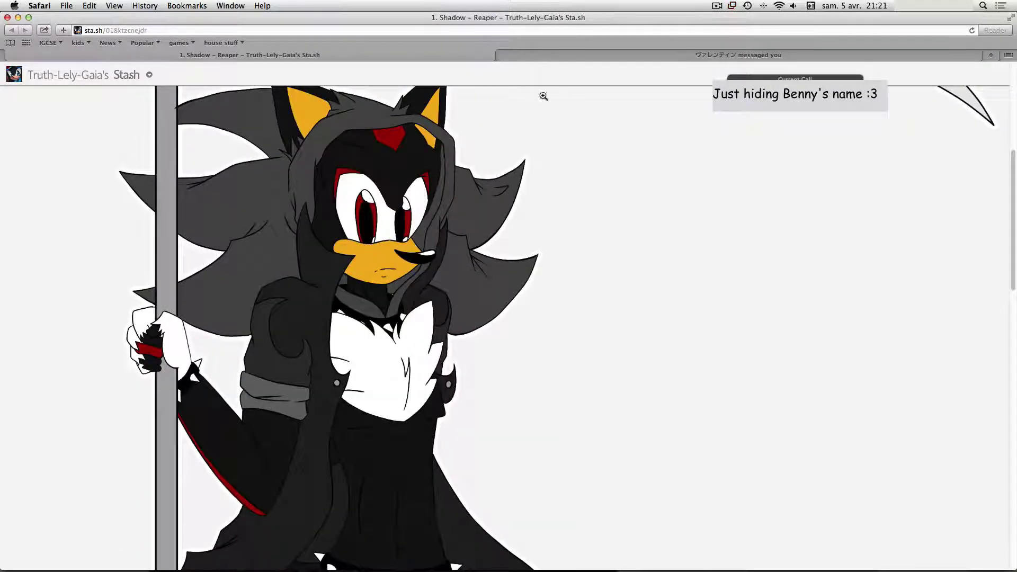
key(super+Tab)
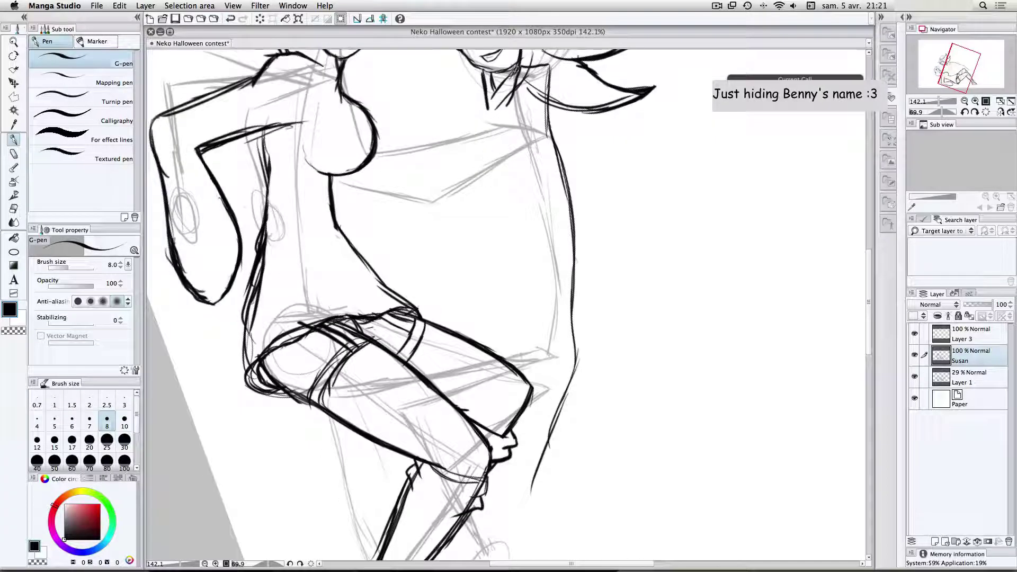
drag(516, 94, 505, 118)
key(super+Tab)
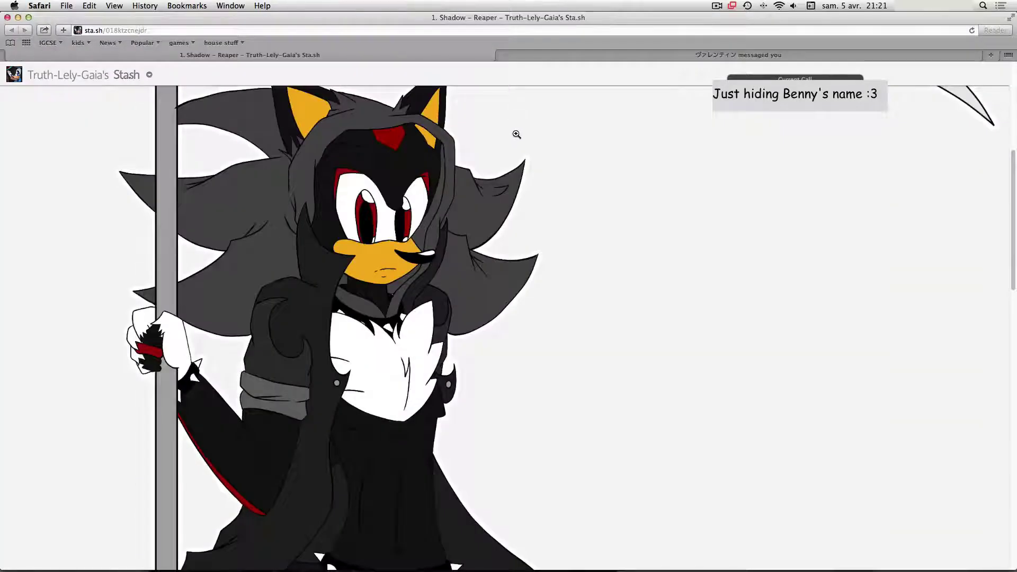
key(super+Tab)
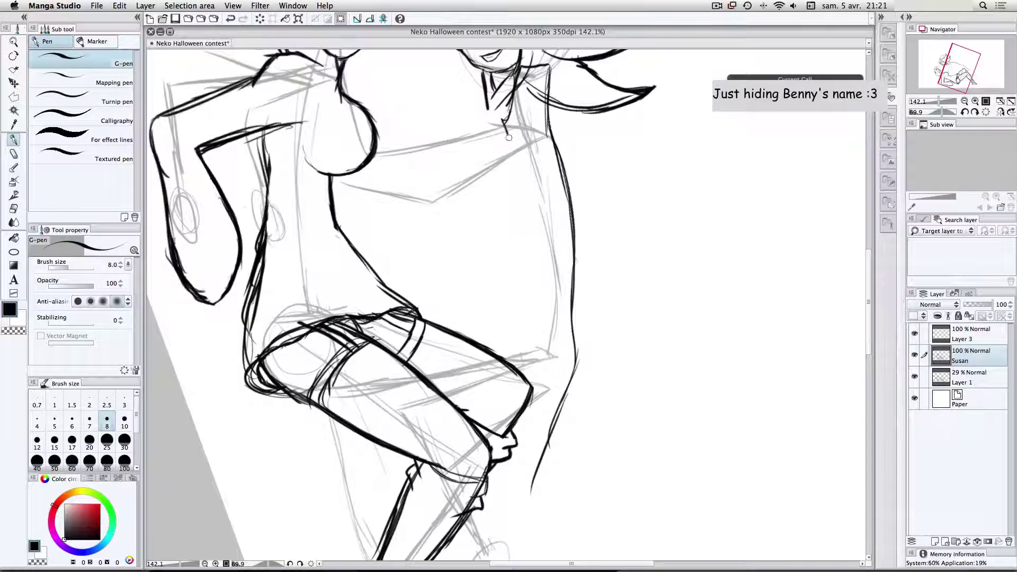
Step: Draw the coat's front edge from the collar down to the waist, and check the coat's flare in the Shadow Reaper reference
drag(509, 137, 521, 225)
drag(516, 161, 520, 274)
drag(523, 215, 519, 304)
key(super+Tab)
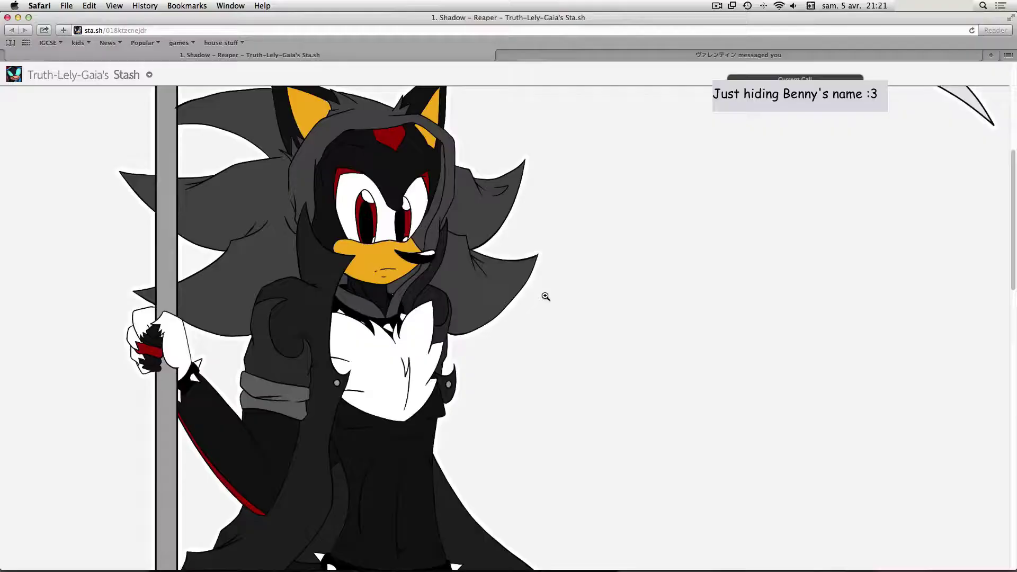
scroll(525, 265, down, 9)
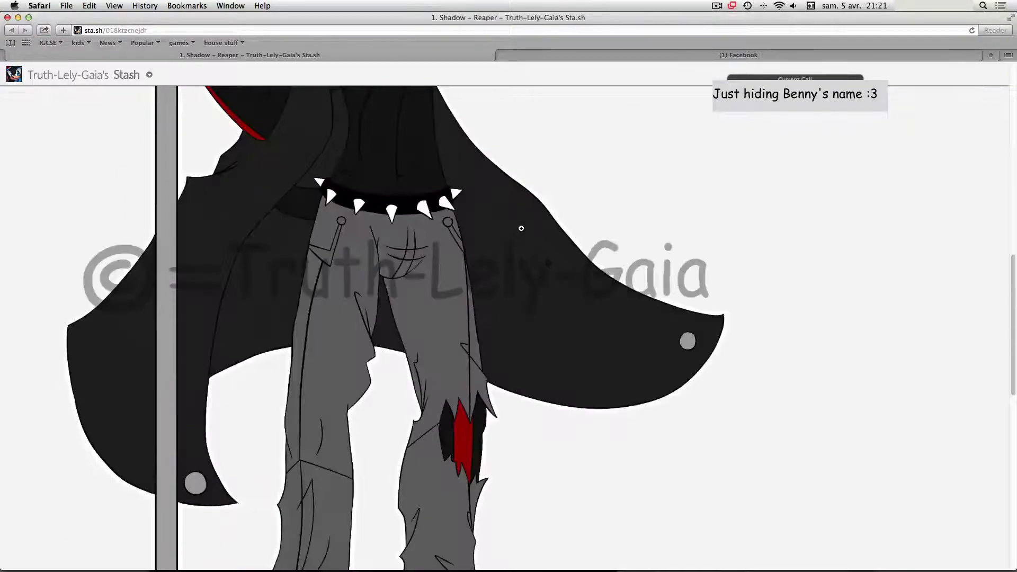
scroll(535, 212, up, 3)
key(super+Tab)
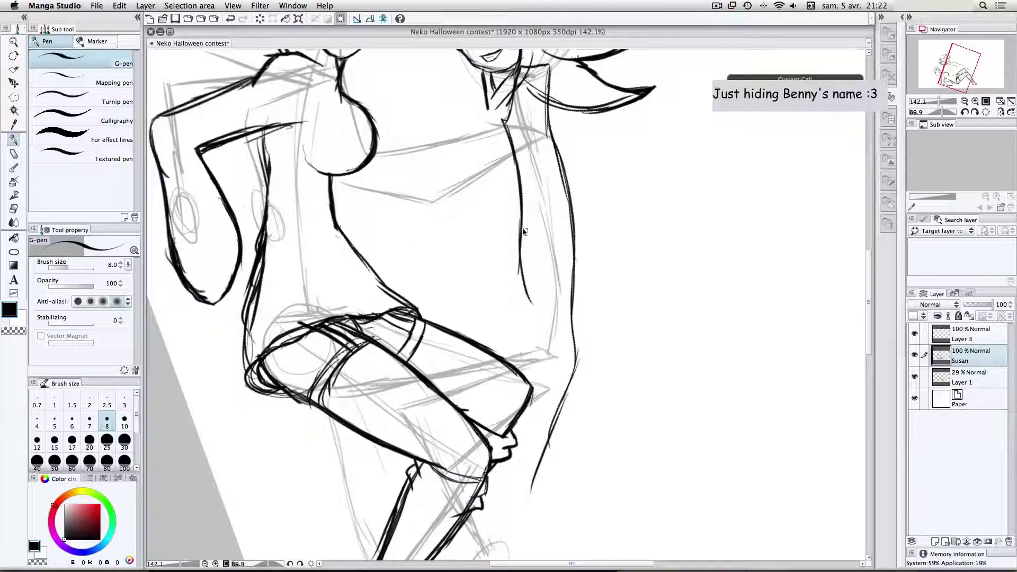
Step: Undo the last two front-edge strokes, and redraw the coat's edge down to the thigh with the lower hem meeting the knee
key(super+z)
key(super+z)
mouse_move(522, 169)
mouse_down()
mouse_move(513, 276)
mouse_move(494, 318)
mouse_move(491, 360)
mouse_up()
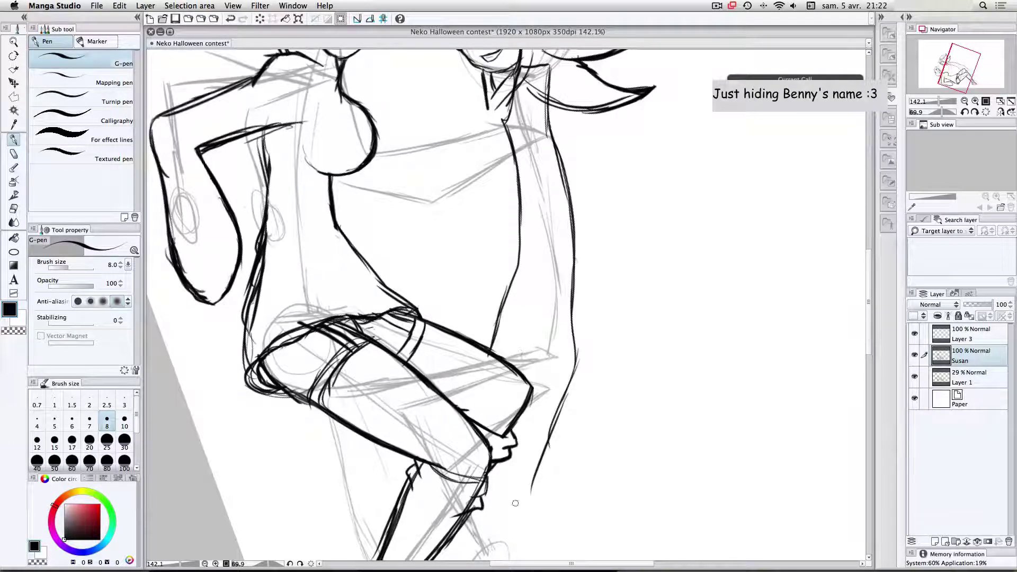
mouse_move(531, 489)
mouse_down()
mouse_move(511, 480)
mouse_move(499, 463)
mouse_up()
key(super+z)
Step: Examine the coat, collar, shoulders and sleeves in the enlarged Shadow Reaper reference against the second character's torso
key(super+Tab)
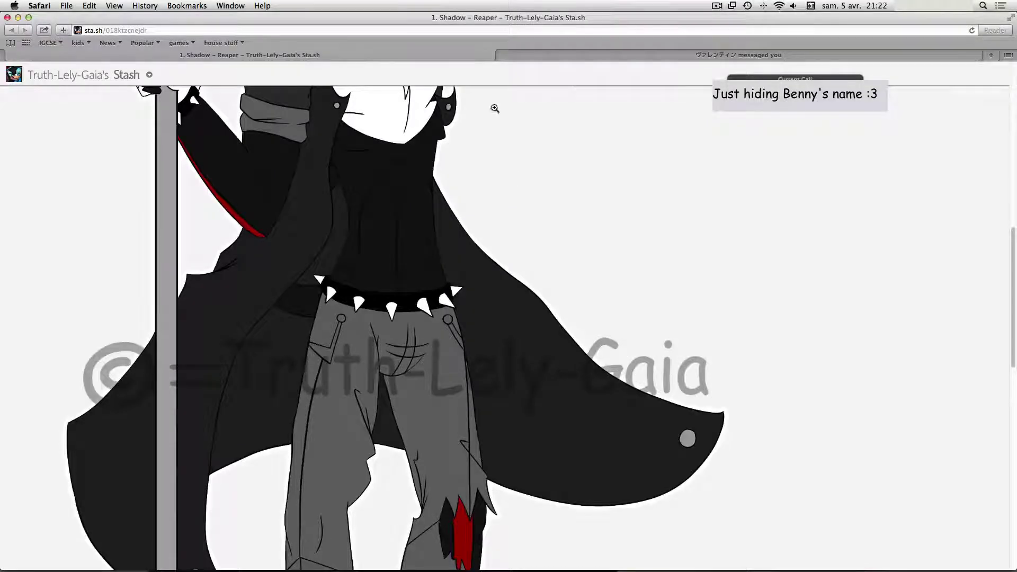
scroll(1004, 286, up, 5)
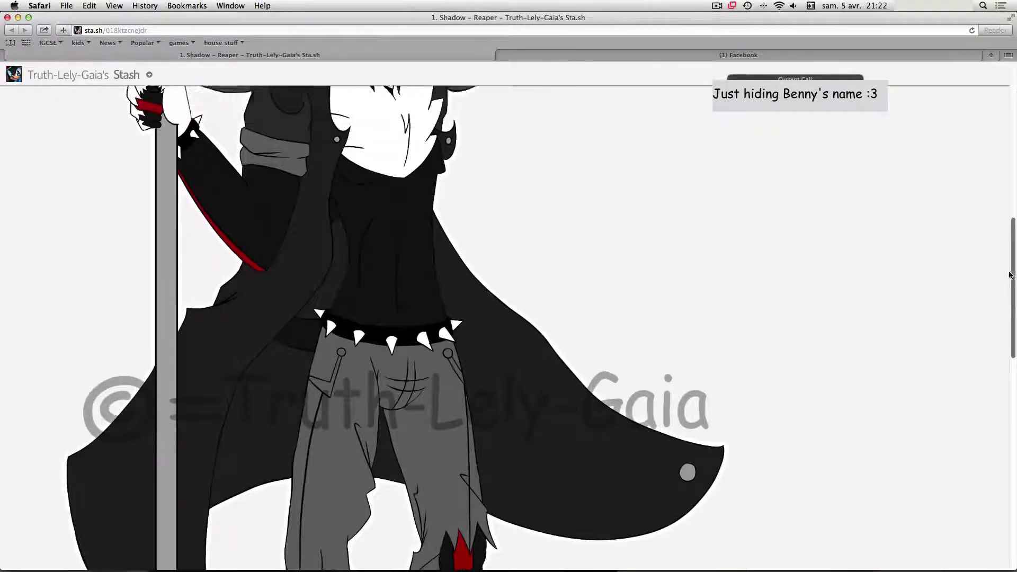
scroll(1001, 218, up, 3)
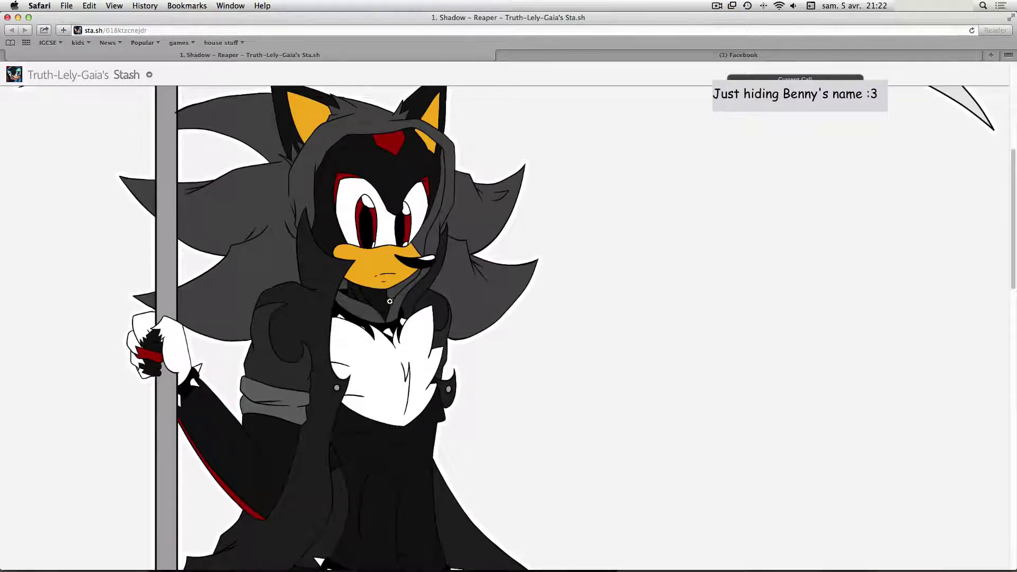
scroll(390, 301, down, 5)
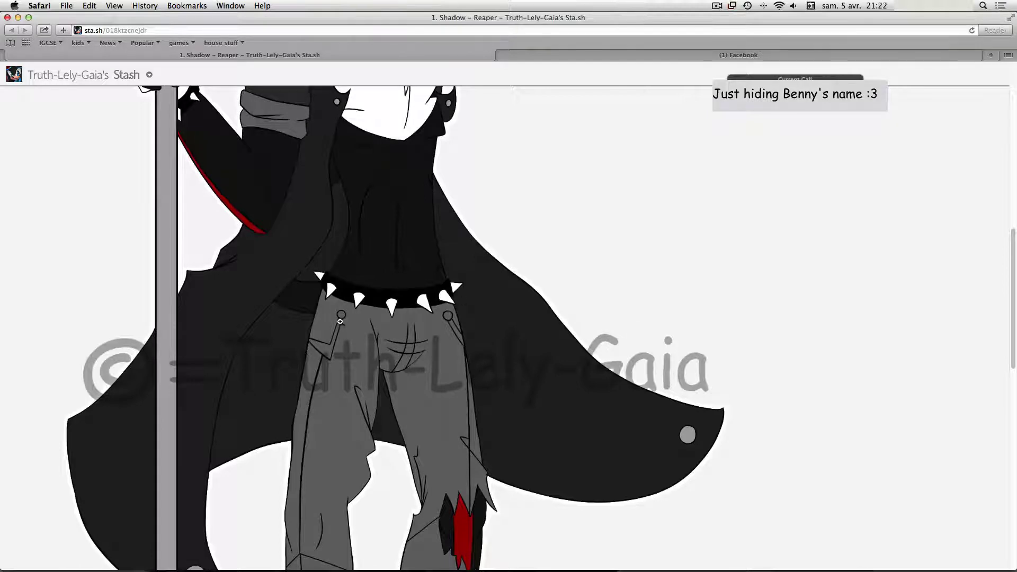
scroll(340, 322, up, 5)
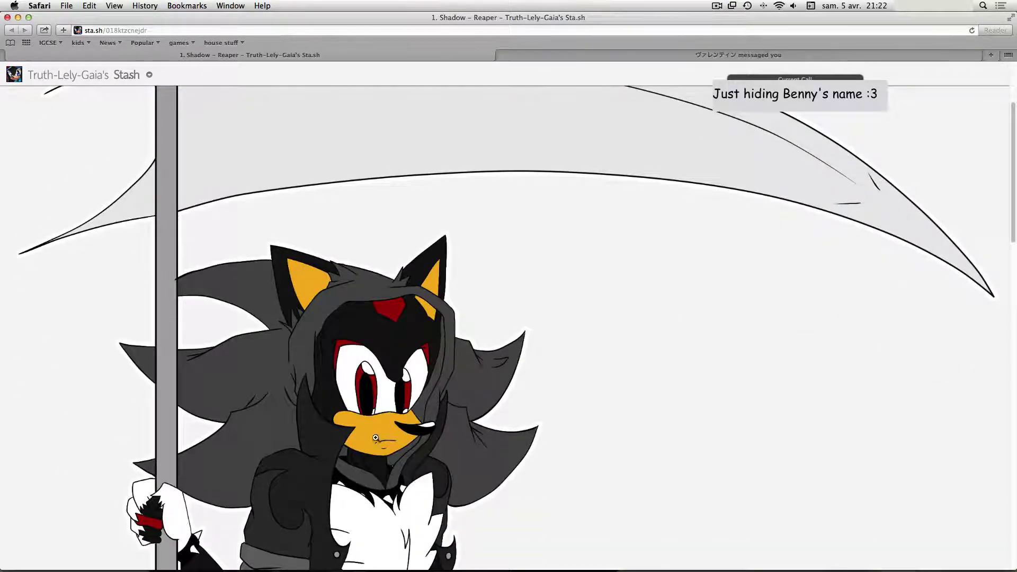
click(376, 437)
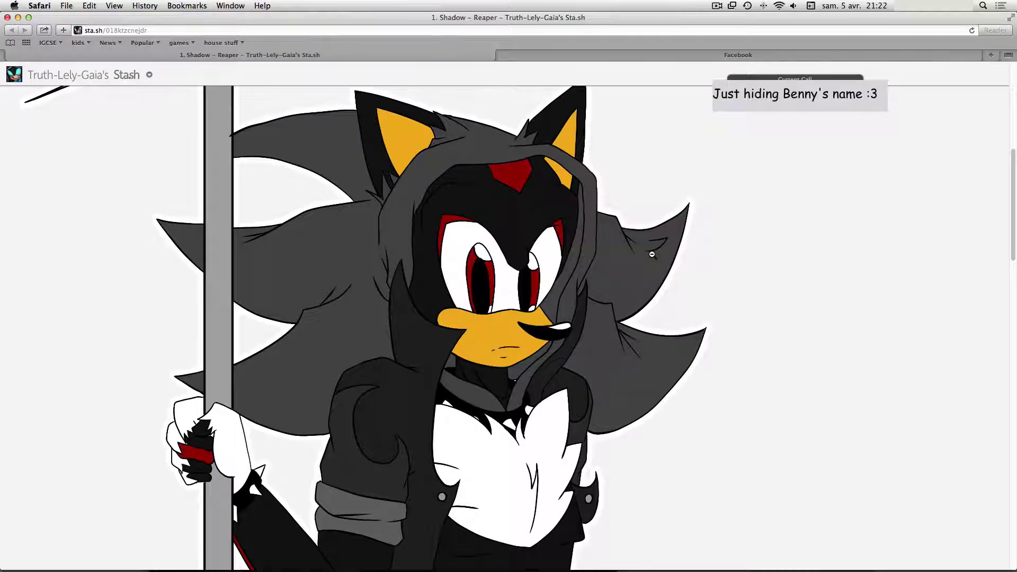
key(super+Tab)
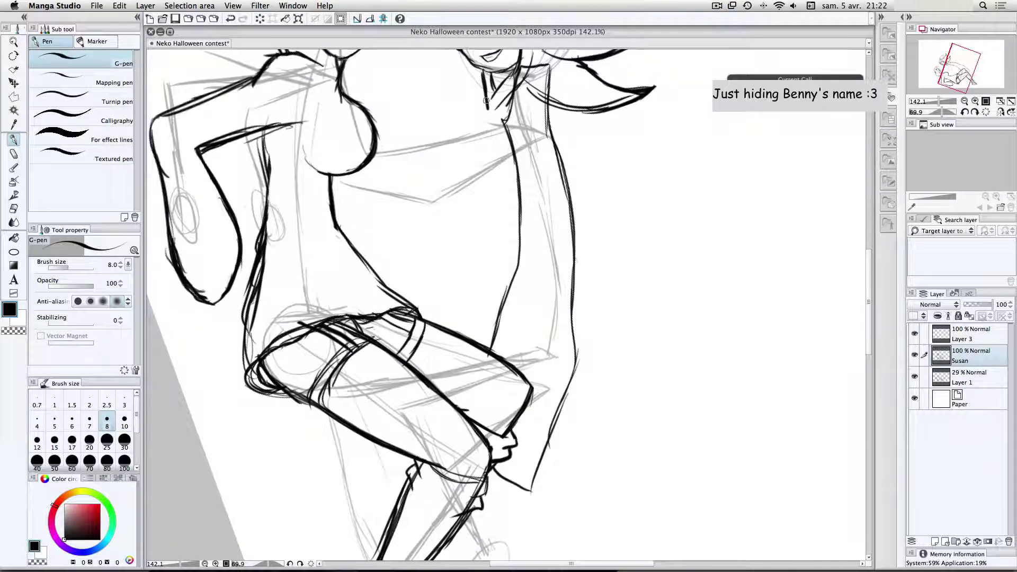
scroll(452, 75, up, 5)
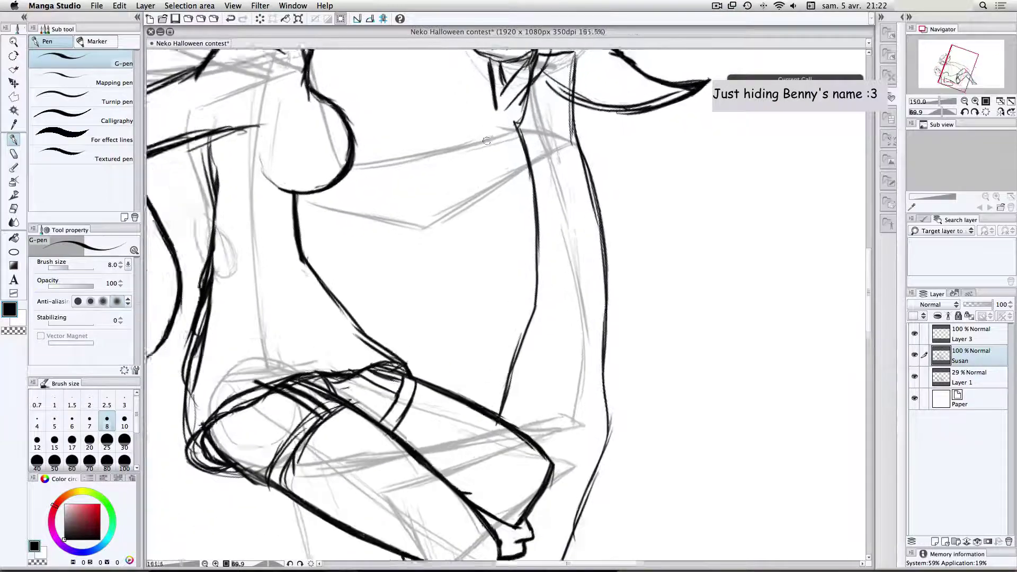
key(super+Tab)
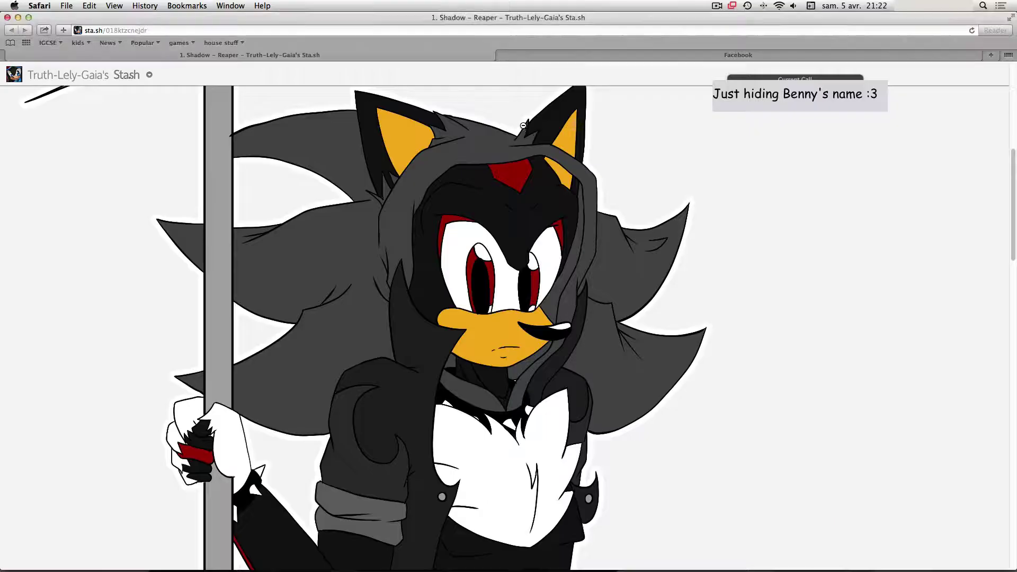
key(super+Tab)
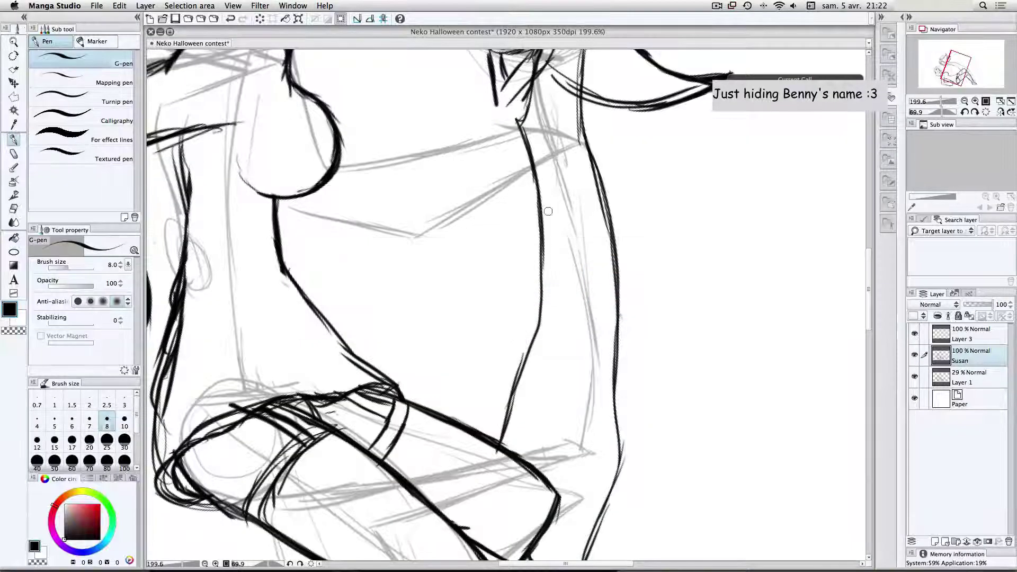
key(super+Tab)
key(super+Tab)
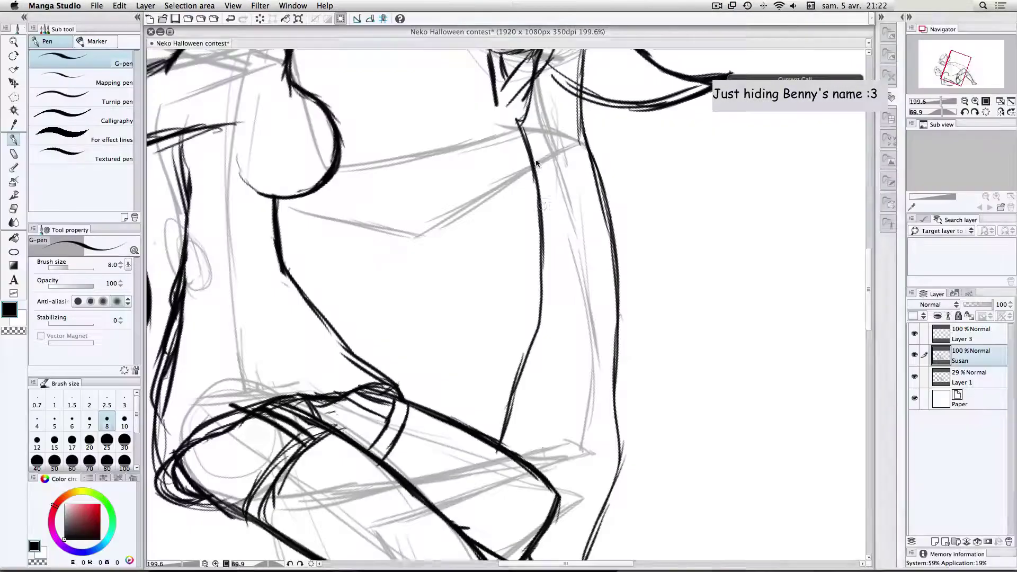
Step: Draw the second character's rounded shoulder and the sleeve's lower edge with the G-pen on the rotated canvas
key(r)
mouse_move(579, 243)
mouse_down()
mouse_move(559, 96)
mouse_move(493, 125)
mouse_move(434, 170)
mouse_up()
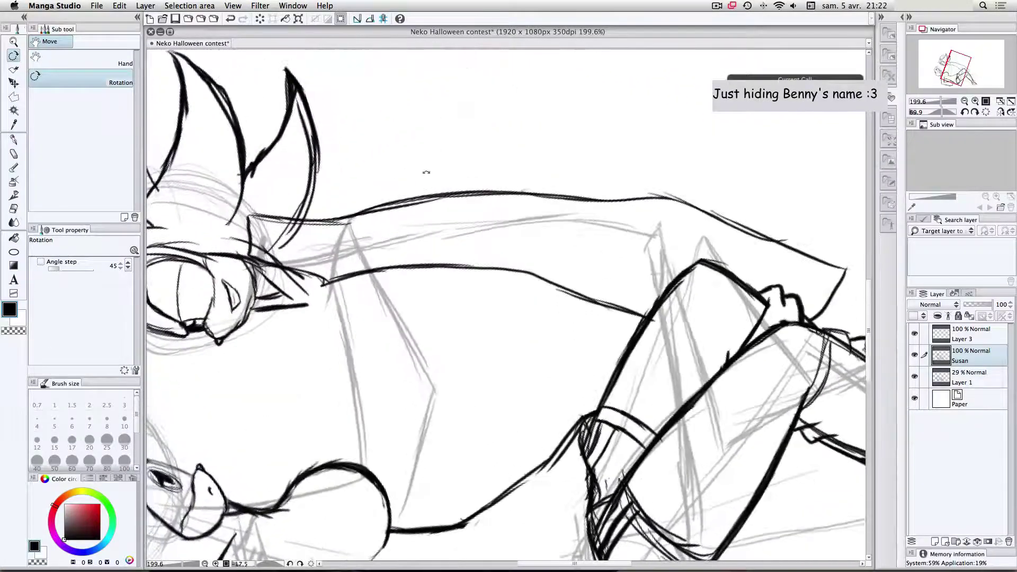
key(p)
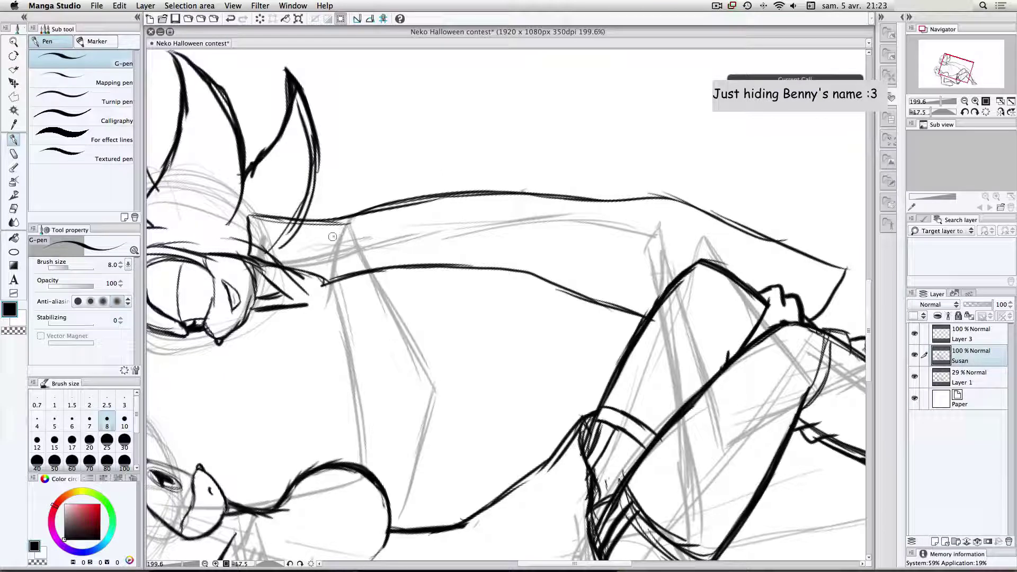
mouse_move(332, 236)
mouse_down()
mouse_move(389, 219)
mouse_move(423, 248)
mouse_move(429, 287)
mouse_up()
drag(411, 233, 448, 347)
Step: Draw the sleeve's other edge and close it with a double-lined cuff, following the Shadow Reaper reference
key(super+Tab)
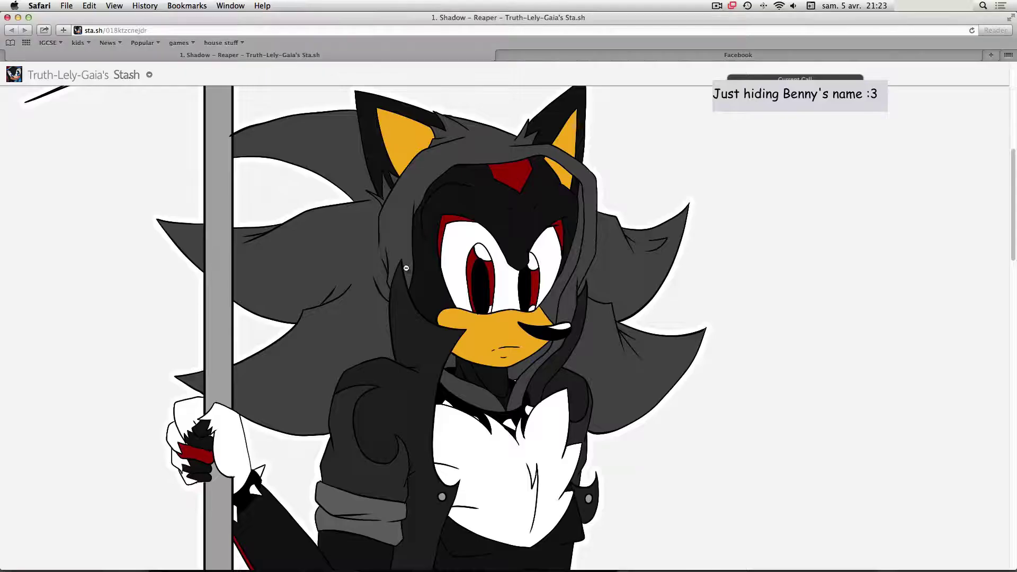
key(super+Tab)
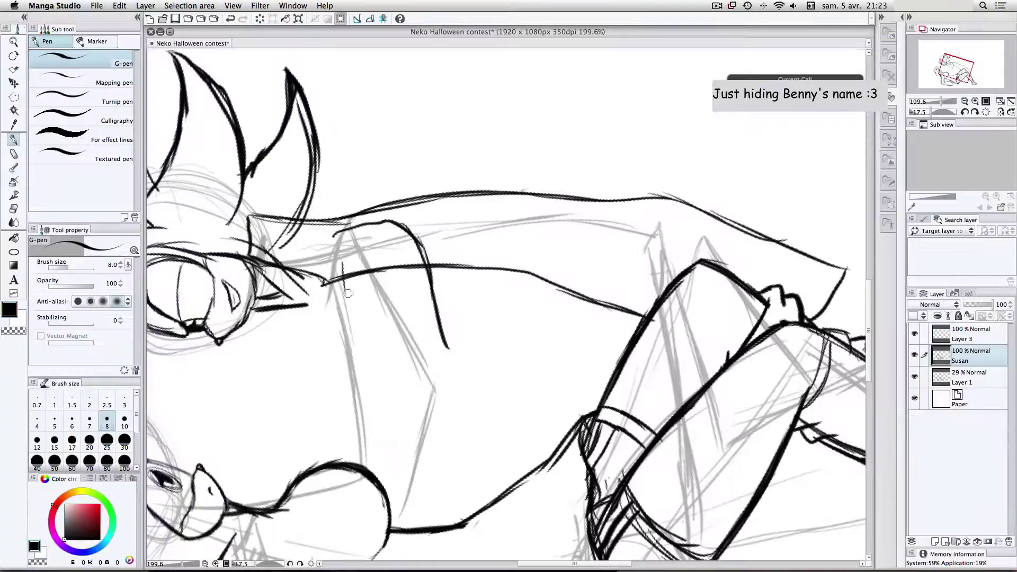
mouse_move(347, 293)
mouse_down()
mouse_move(371, 350)
mouse_move(424, 356)
mouse_move(458, 330)
mouse_up()
key(super+Tab)
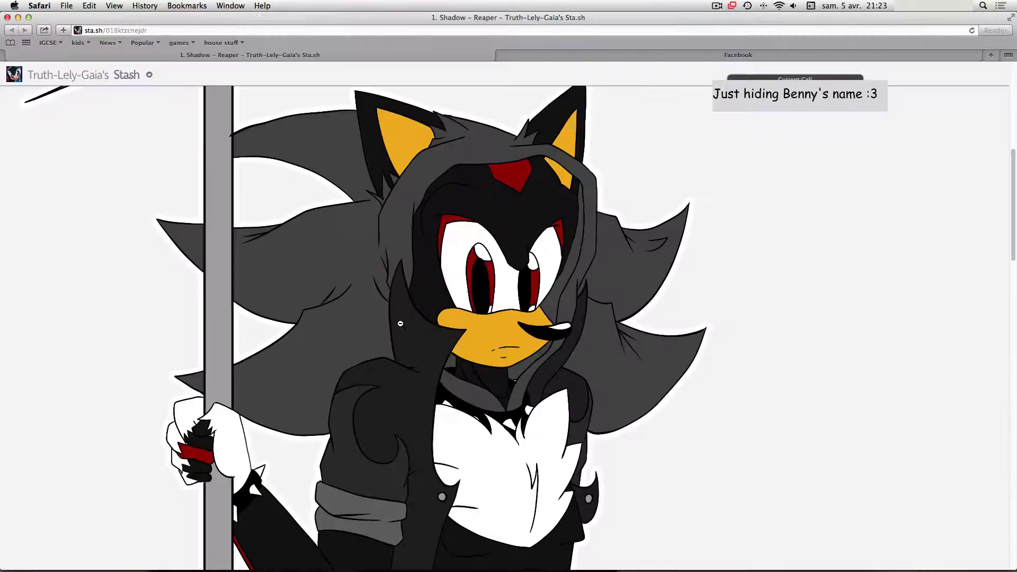
key(super+Tab)
mouse_move(364, 349)
mouse_down()
mouse_move(374, 371)
mouse_move(418, 375)
mouse_move(450, 350)
mouse_up()
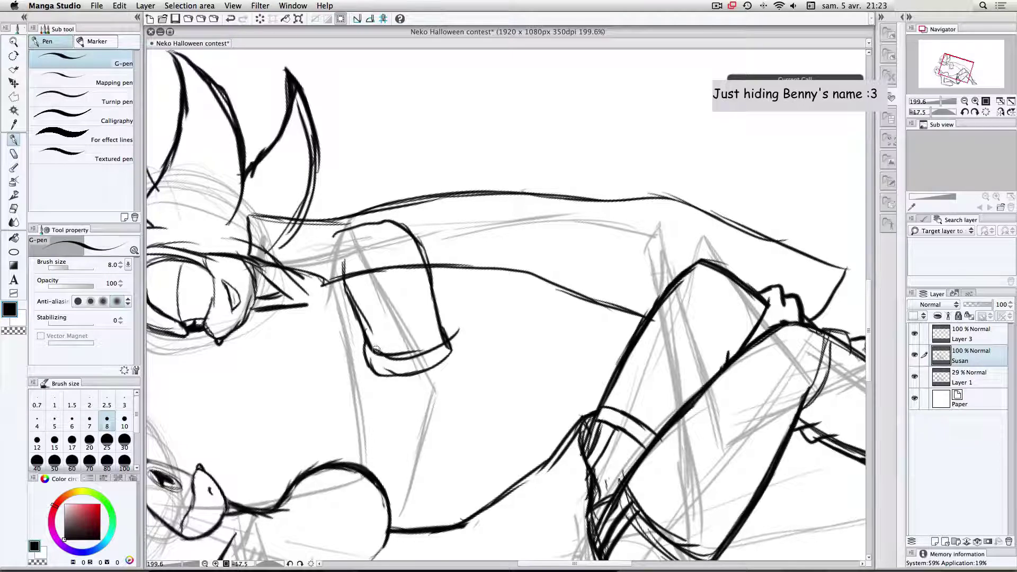
drag(374, 350, 430, 342)
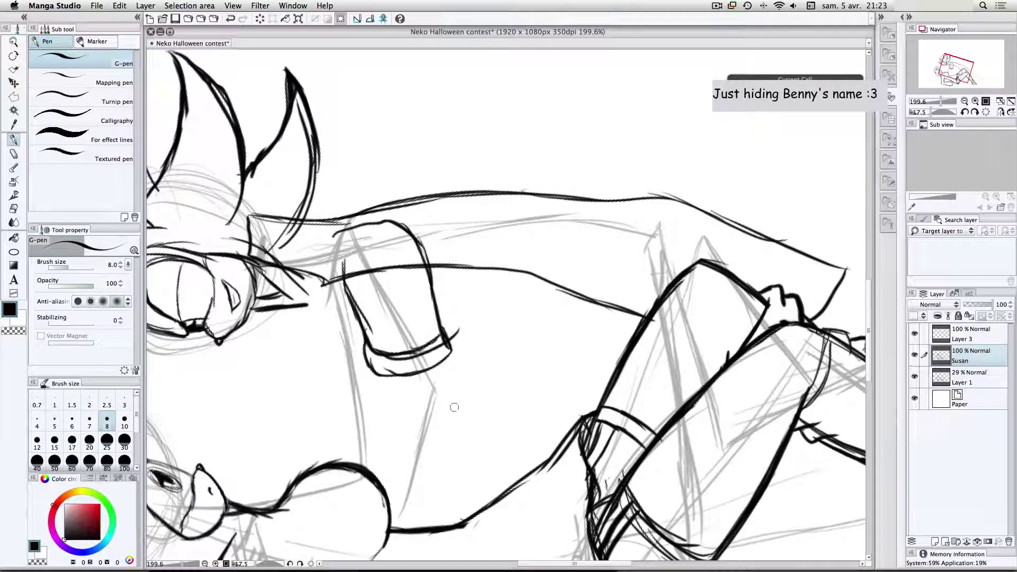
Step: Draw the second character's forearm from the cuff to the first character's torso, and erase the shoulder lines overlapping the coat
drag(445, 354, 457, 403)
scroll(541, 180, down, 4)
scroll(414, 307, up, 4)
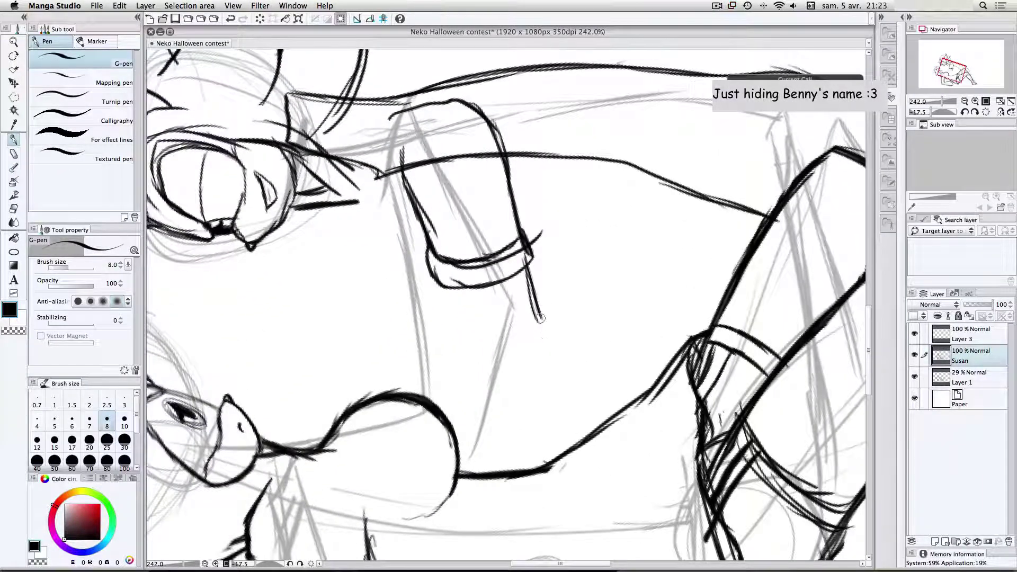
mouse_move(540, 316)
mouse_down()
mouse_move(534, 356)
mouse_move(503, 447)
mouse_up()
drag(541, 338, 497, 471)
drag(527, 384, 493, 472)
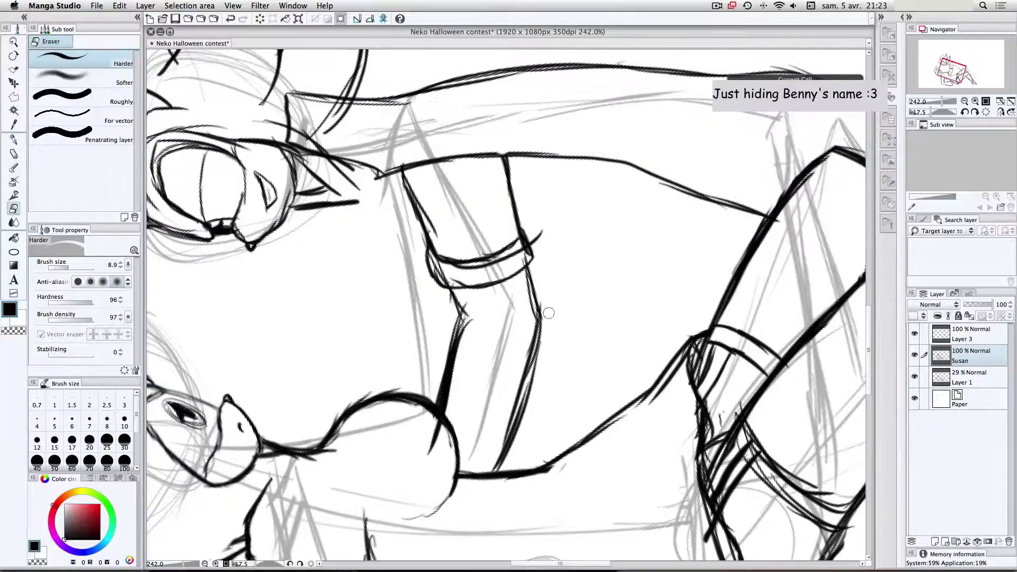
Step: Turn the canvas back upright and study the collar and chest in the Shadow Reaper reference for the second character's coat front
key(r)
drag(549, 313, 493, 357)
key(super+Tab)
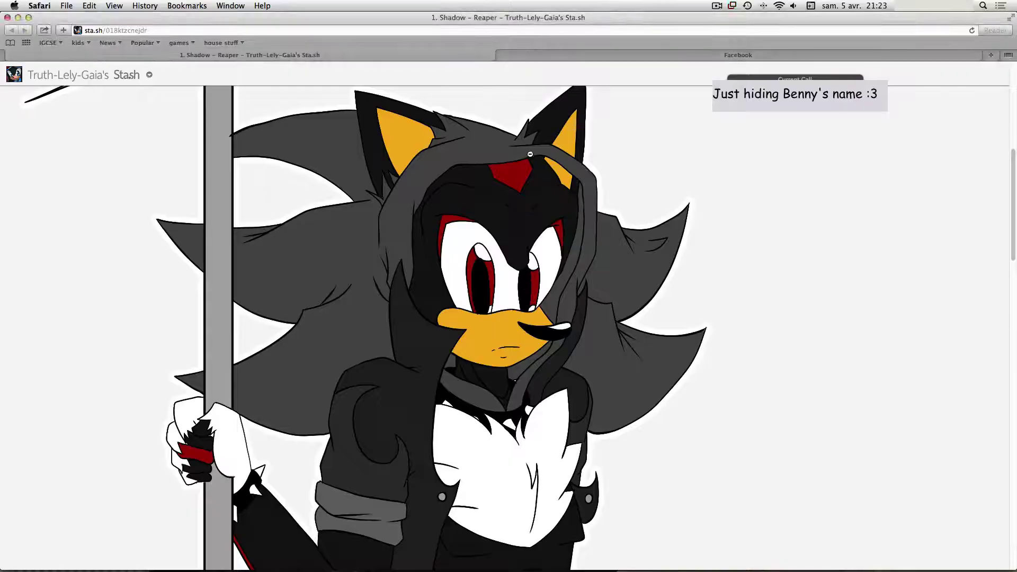
scroll(1014, 228, down, 5)
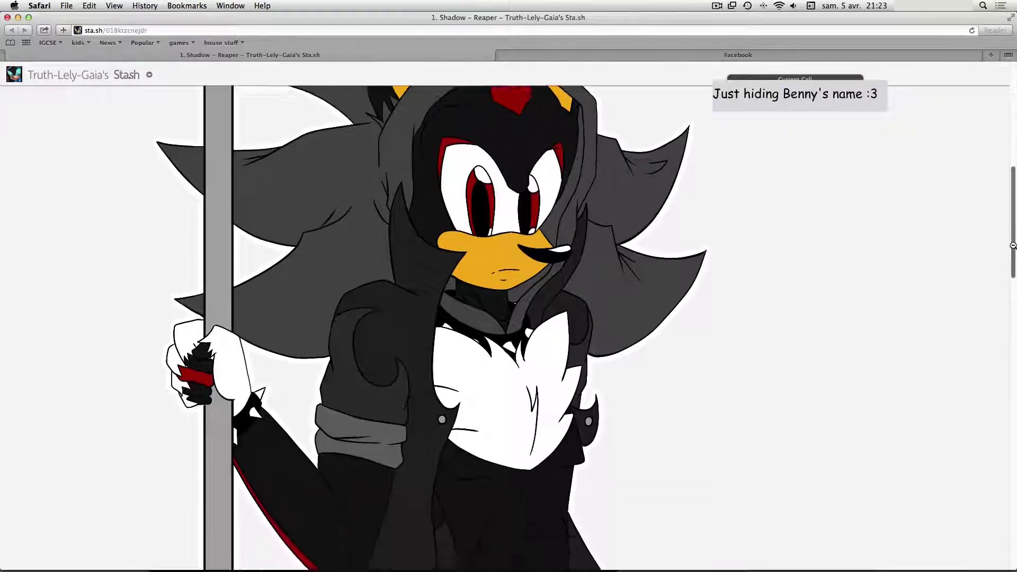
key(super+Tab)
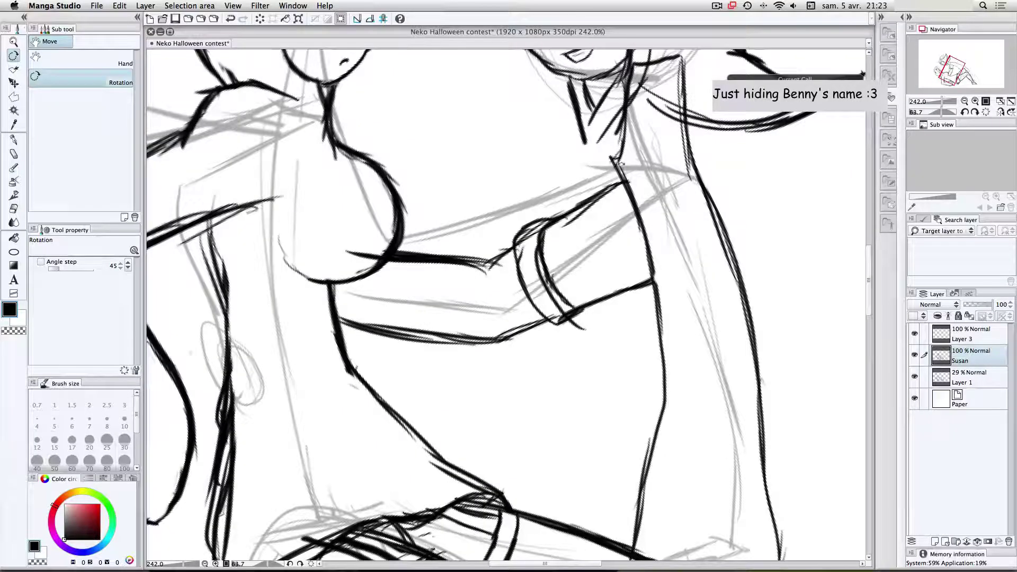
key(p)
key(super+Tab)
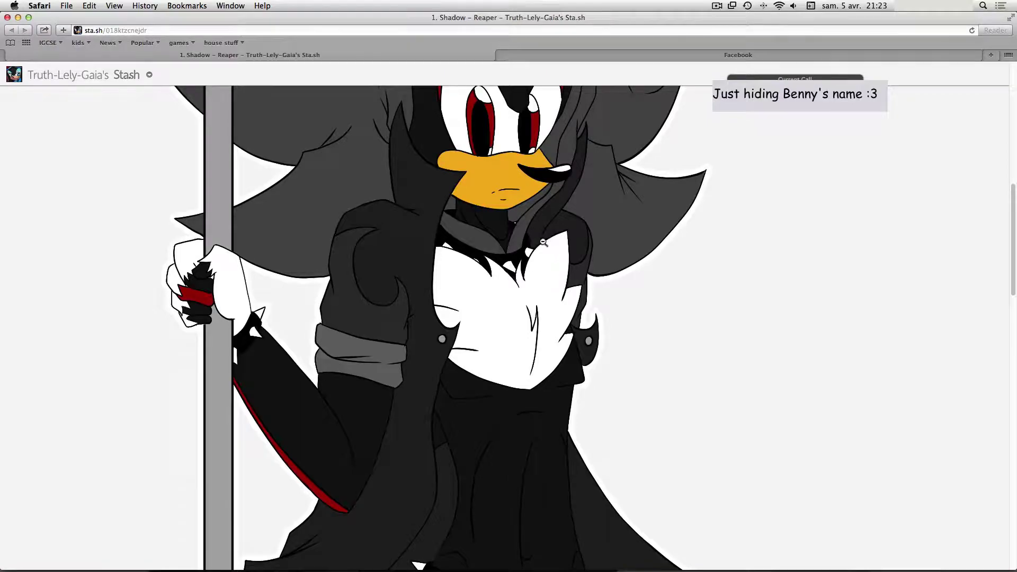
Step: Draw a collar band around the base of the second character's neck with the G-pen and erase the coat line overlapping it
key(super+Tab)
key(super+Tab)
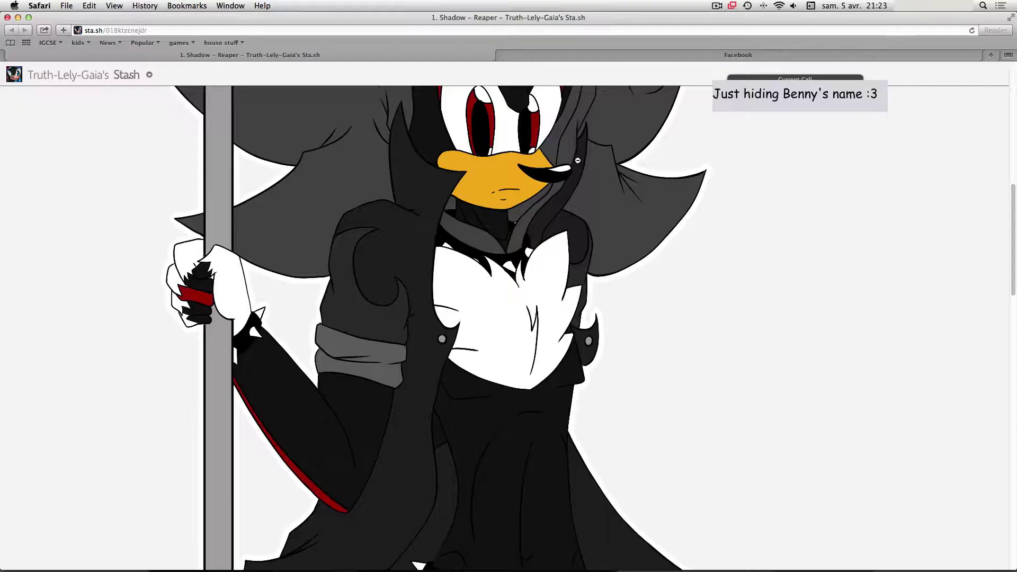
key(super+Tab)
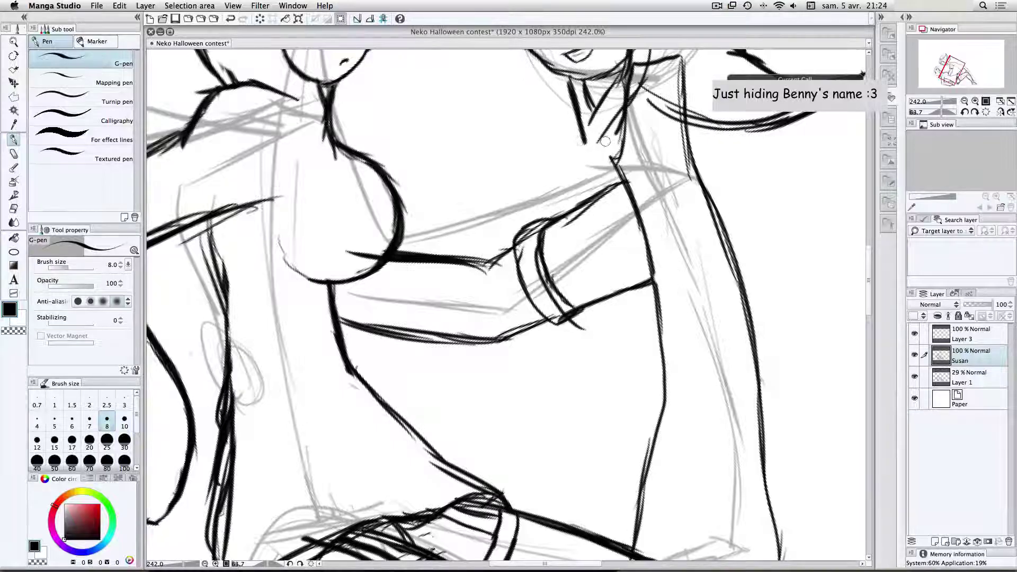
mouse_move(580, 131)
mouse_down()
mouse_move(593, 162)
mouse_move(638, 155)
mouse_move(586, 139)
mouse_move(627, 126)
mouse_move(611, 134)
mouse_move(647, 157)
mouse_move(638, 159)
mouse_move(632, 136)
mouse_move(627, 156)
mouse_move(634, 122)
mouse_move(634, 170)
mouse_move(644, 157)
mouse_move(623, 164)
mouse_up()
key(e)
drag(633, 179, 620, 161)
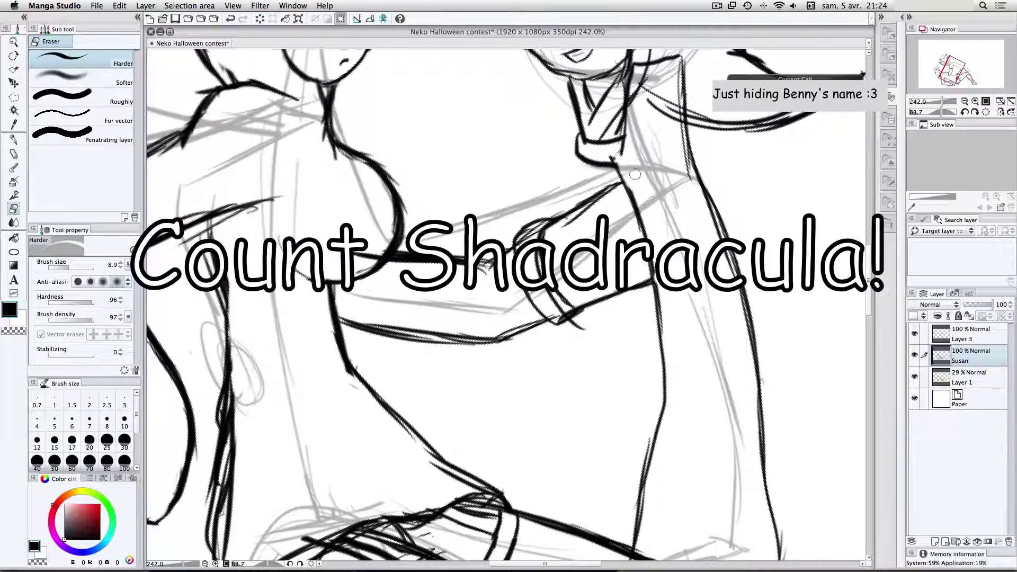
key(p)
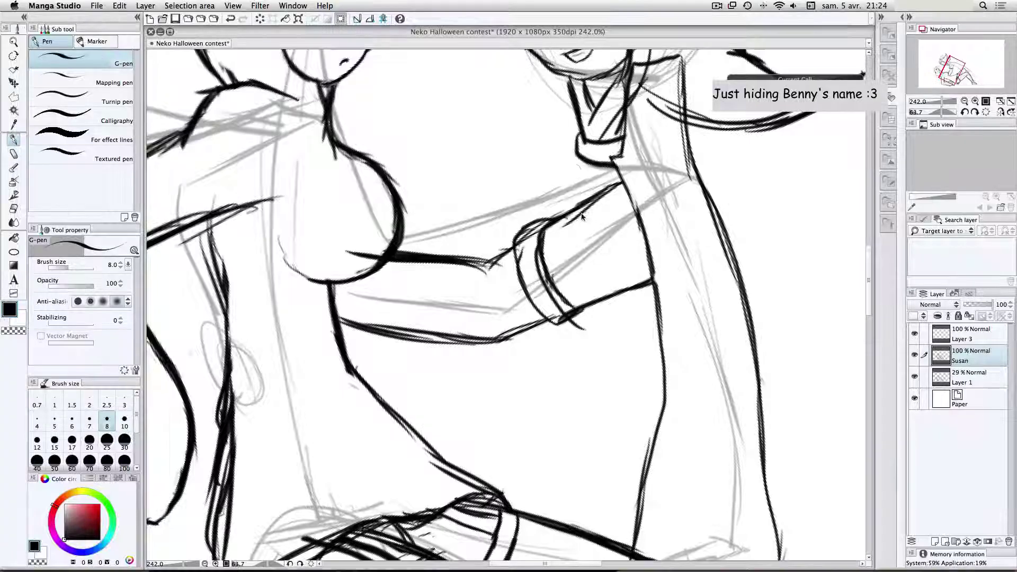
drag(577, 153, 578, 168)
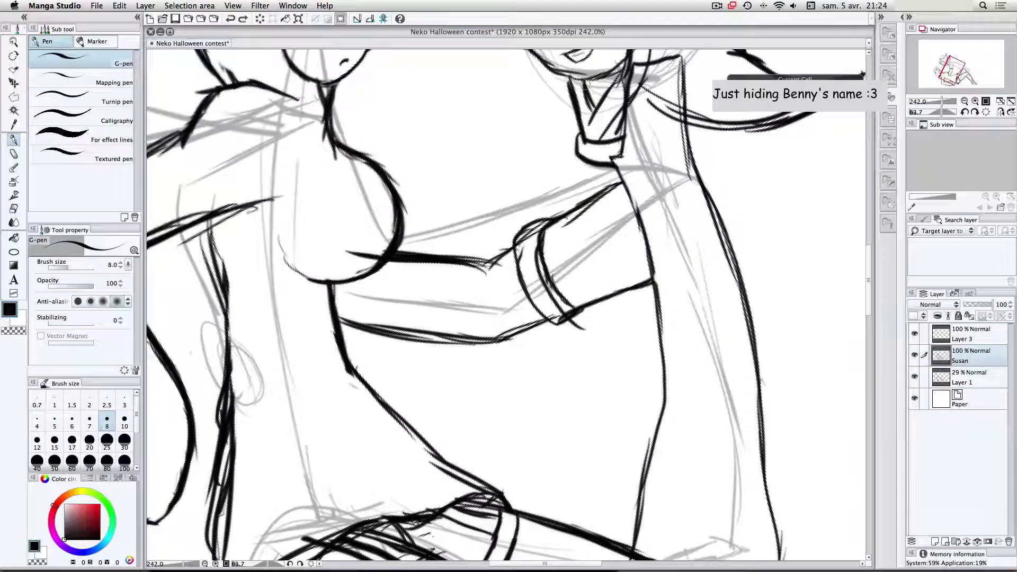
Step: Undo the second character's collar band and redraw it higher on the neck with the G-pen, following the Shadow Reaper reference
scroll(609, 360, down, 3)
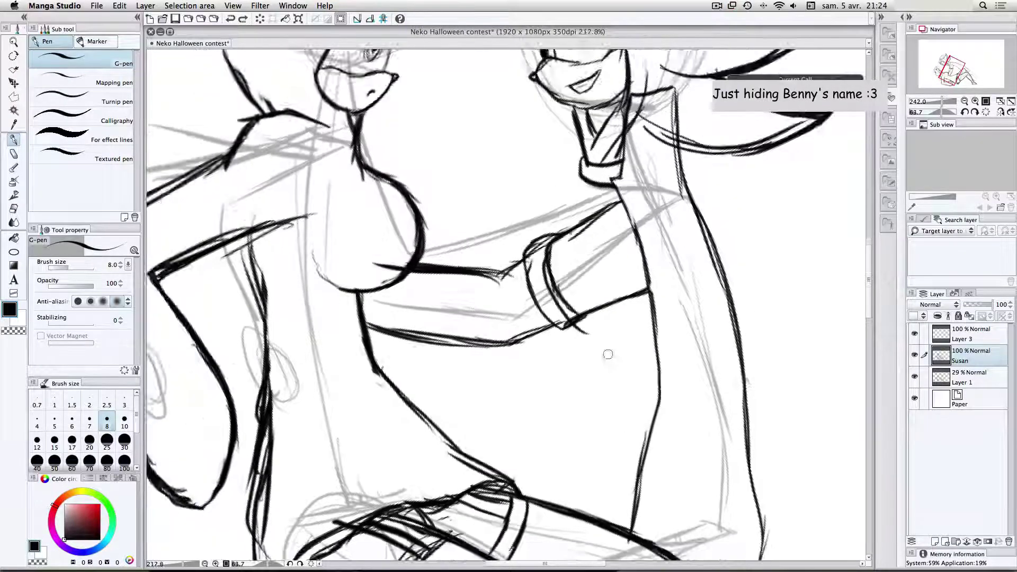
scroll(610, 201, up, 8)
scroll(621, 146, up, 4)
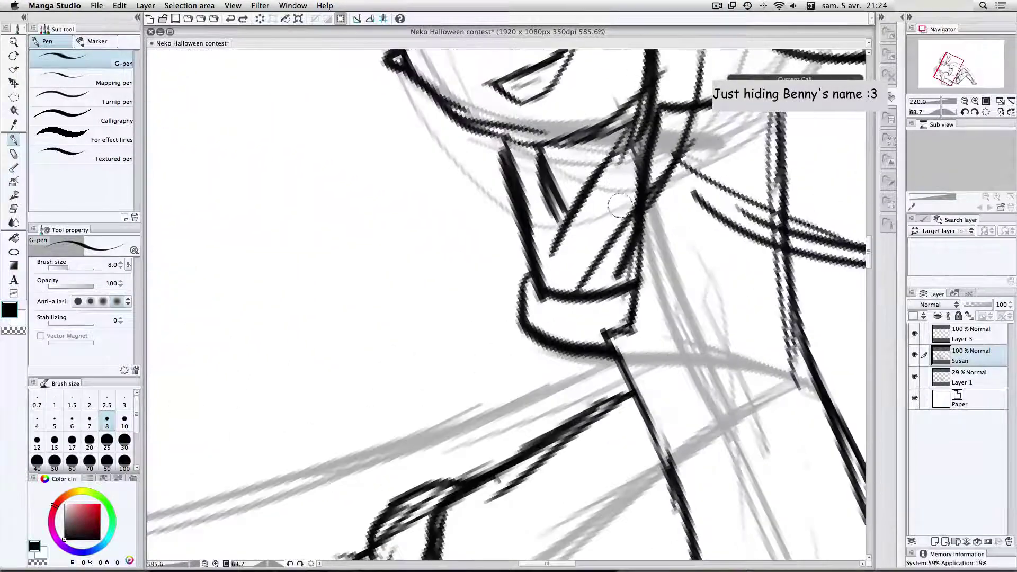
key(super+Tab)
key(super+Tab)
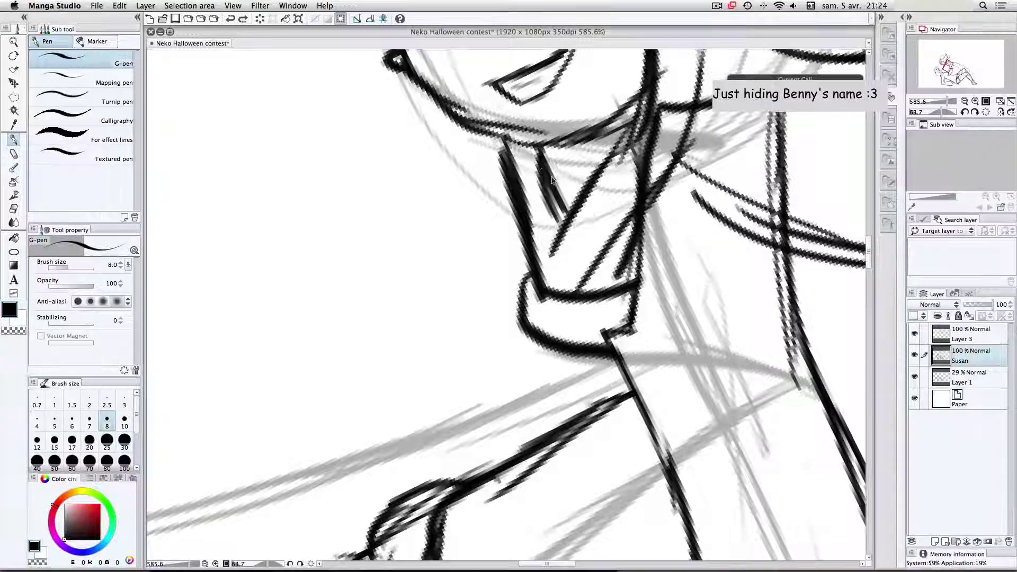
key(e)
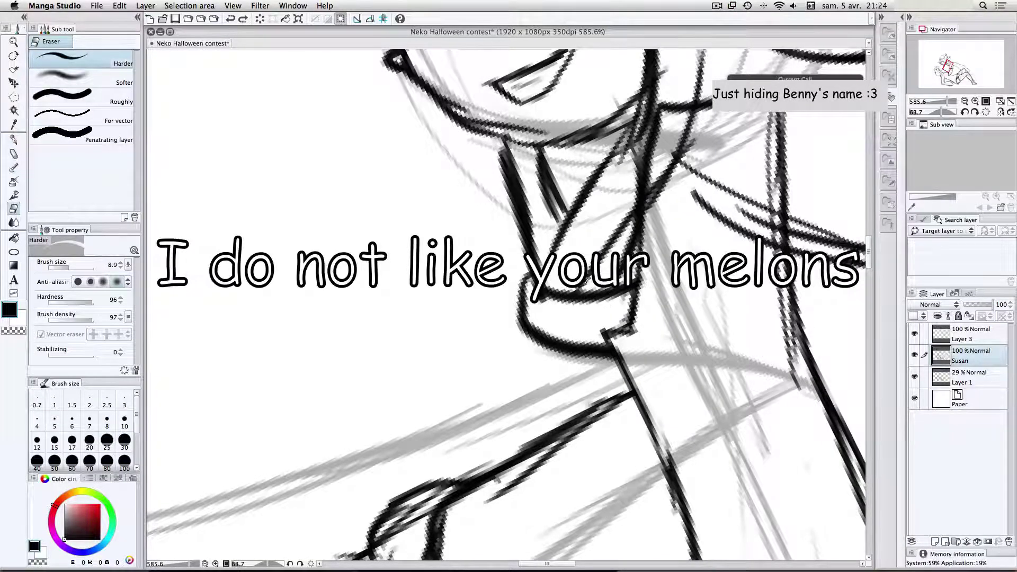
key(super+z)
key(super+z)
key(super+z)
key(super+z)
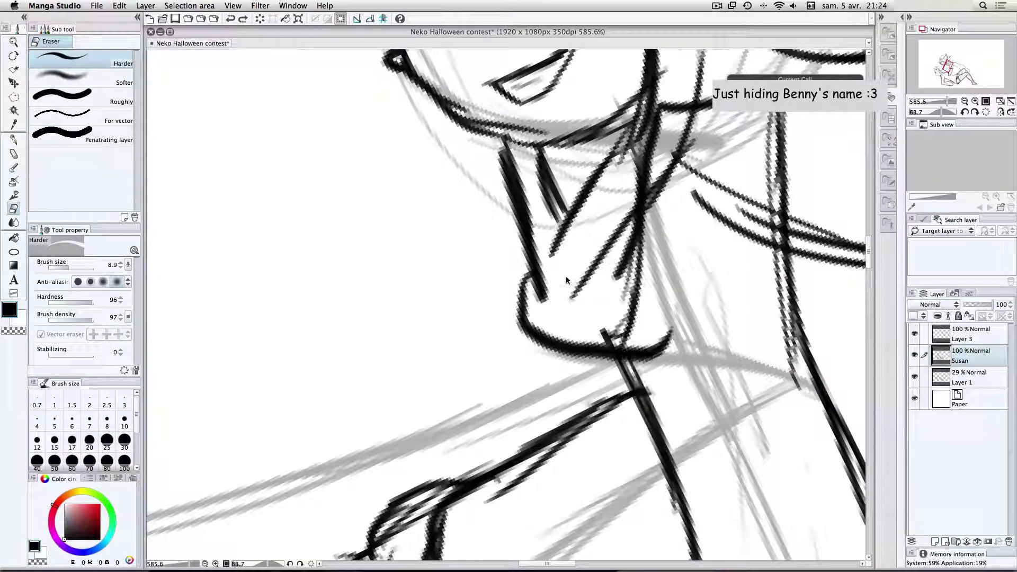
key(p)
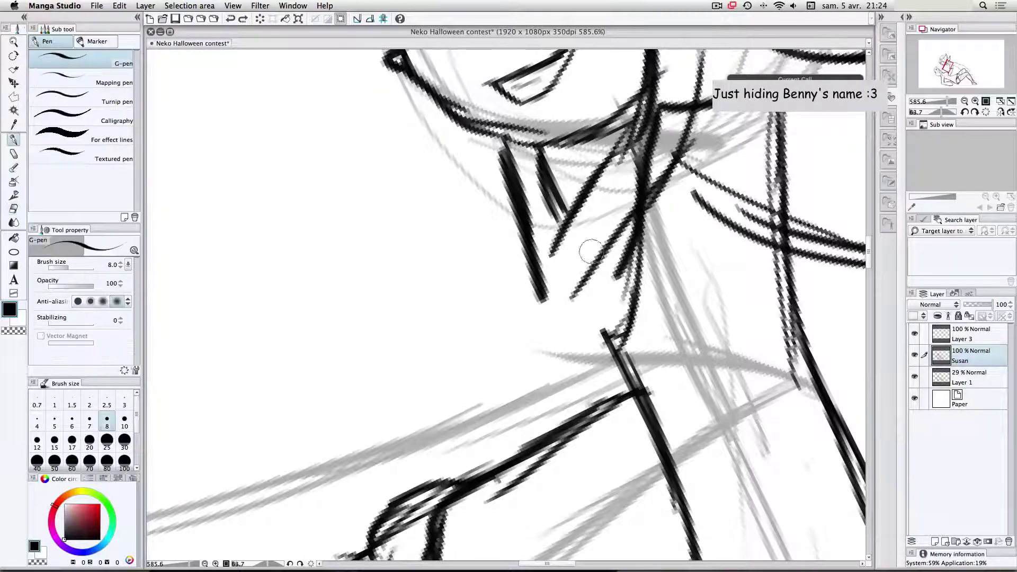
mouse_move(640, 242)
mouse_down()
mouse_move(513, 240)
mouse_move(504, 259)
mouse_move(517, 229)
mouse_move(520, 282)
mouse_up()
mouse_move(509, 244)
mouse_down()
mouse_move(520, 286)
mouse_move(523, 279)
mouse_move(575, 301)
mouse_move(556, 286)
mouse_move(568, 297)
mouse_move(608, 291)
mouse_move(590, 300)
mouse_move(637, 300)
mouse_move(616, 298)
mouse_up()
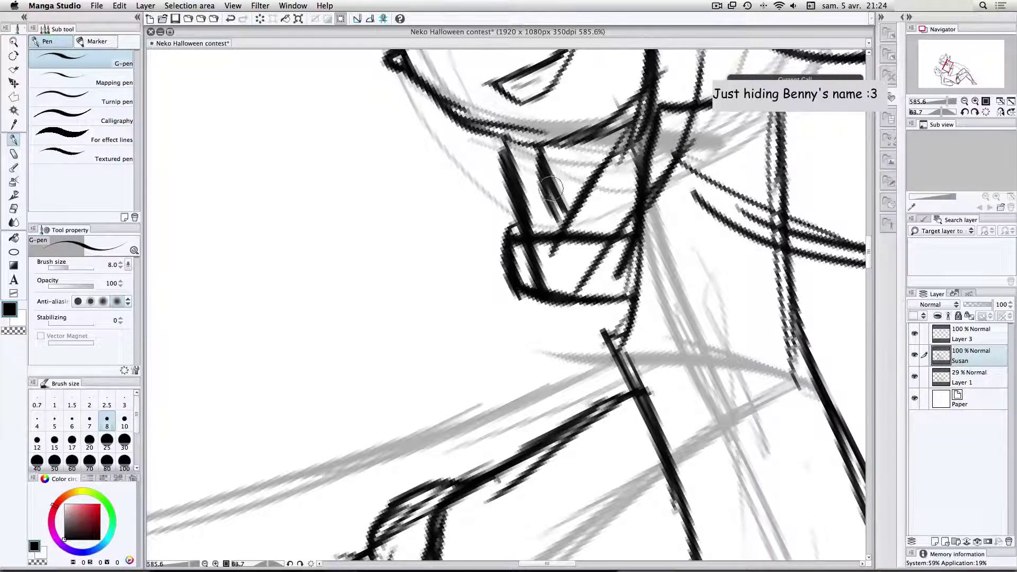
Step: Rotate the canvas to the characters' legs and study the coat tails, spiked belt and trousers in the Shadow Reaper reference
scroll(555, 156, down, 8)
scroll(569, 429, down, 3)
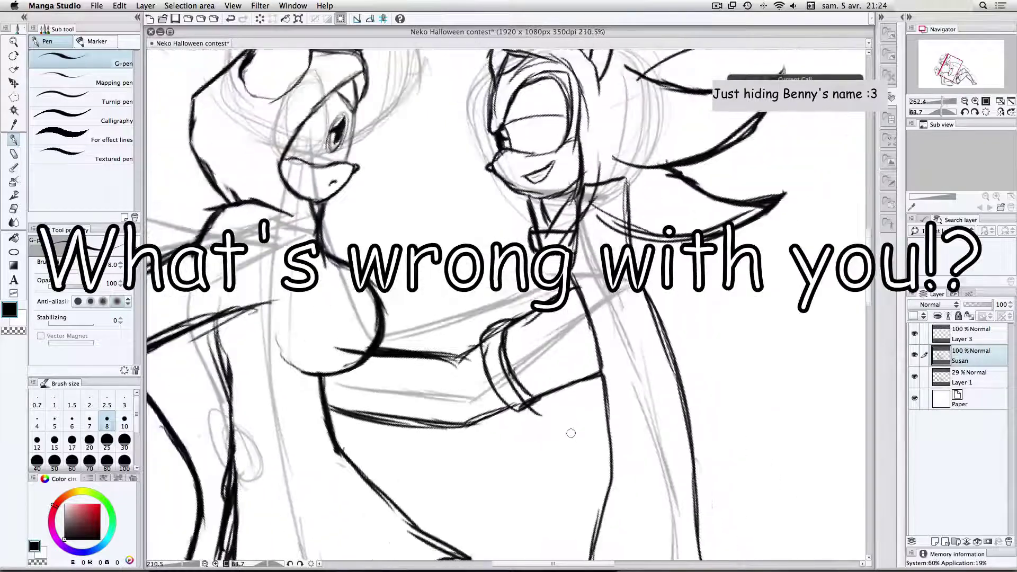
scroll(569, 426, up, 4)
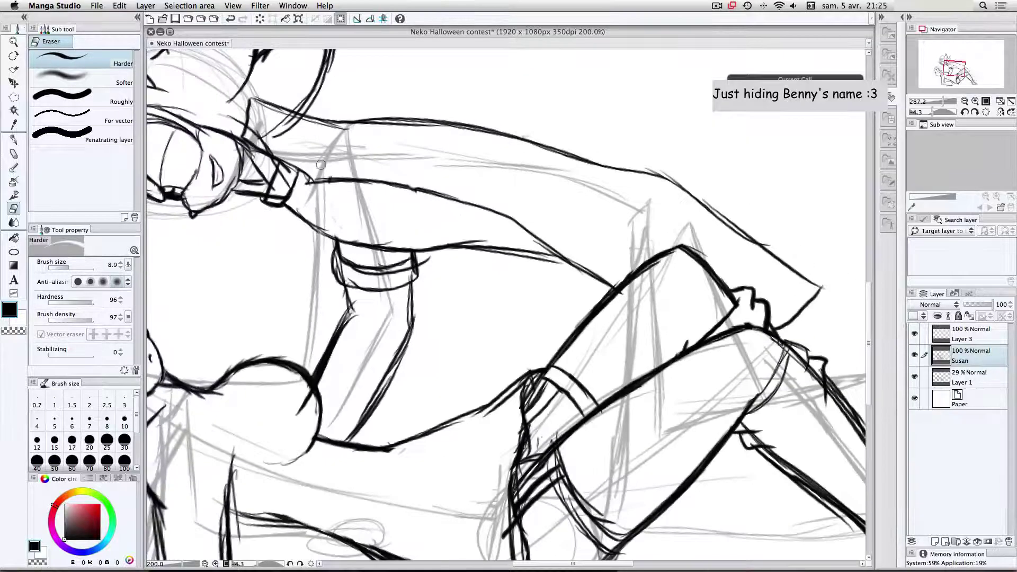
scroll(599, 366, down, 3)
scroll(772, 431, up, 3)
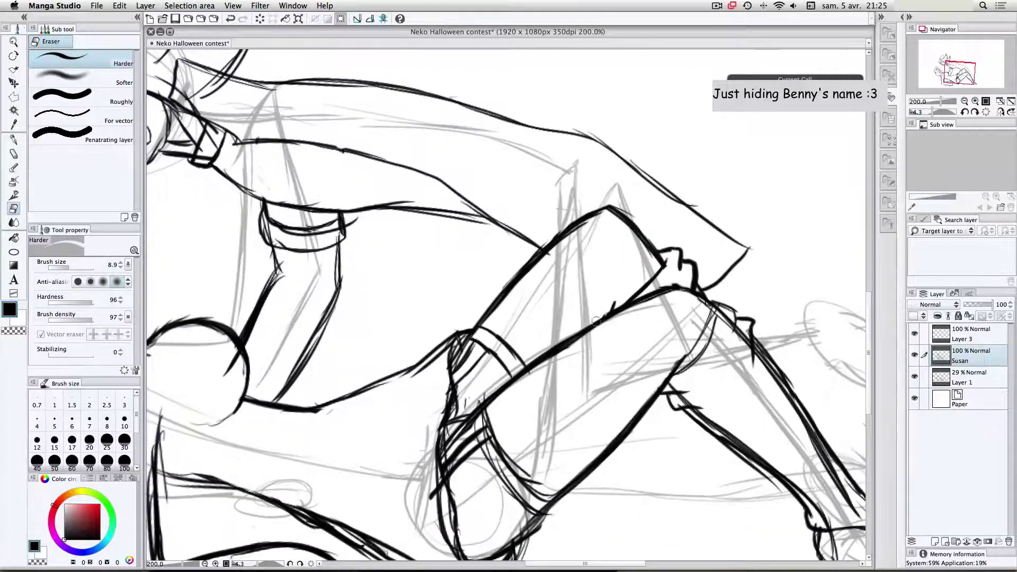
scroll(734, 383, up, 2)
scroll(734, 383, down, 2)
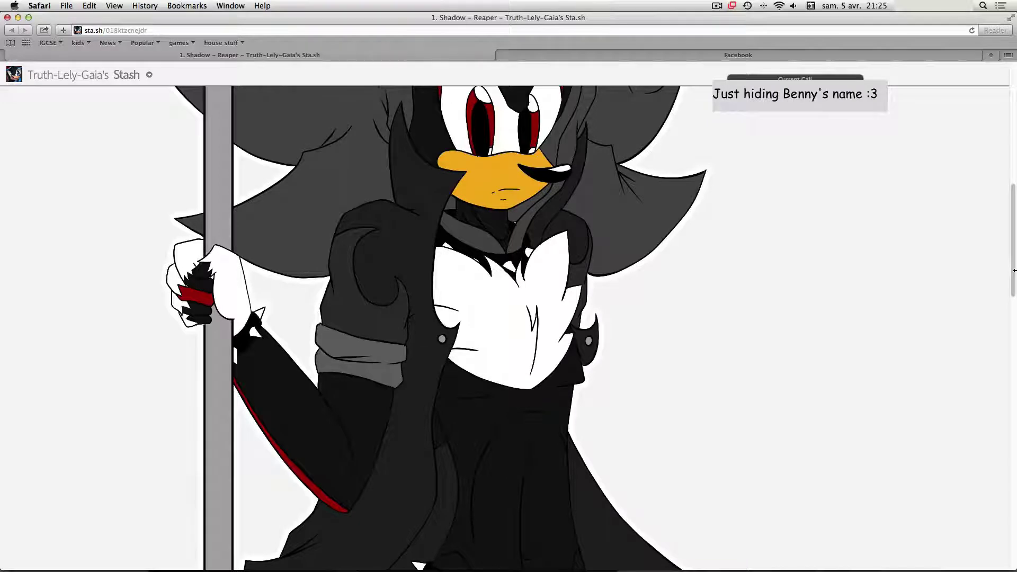
scroll(1012, 271, down, 10)
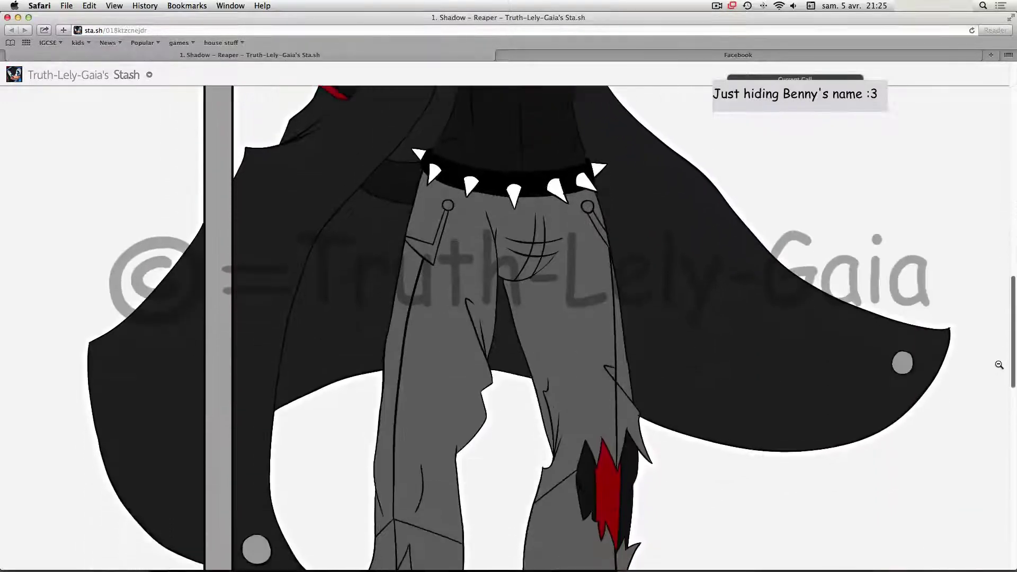
click(580, 243)
scroll(515, 340, up, 6)
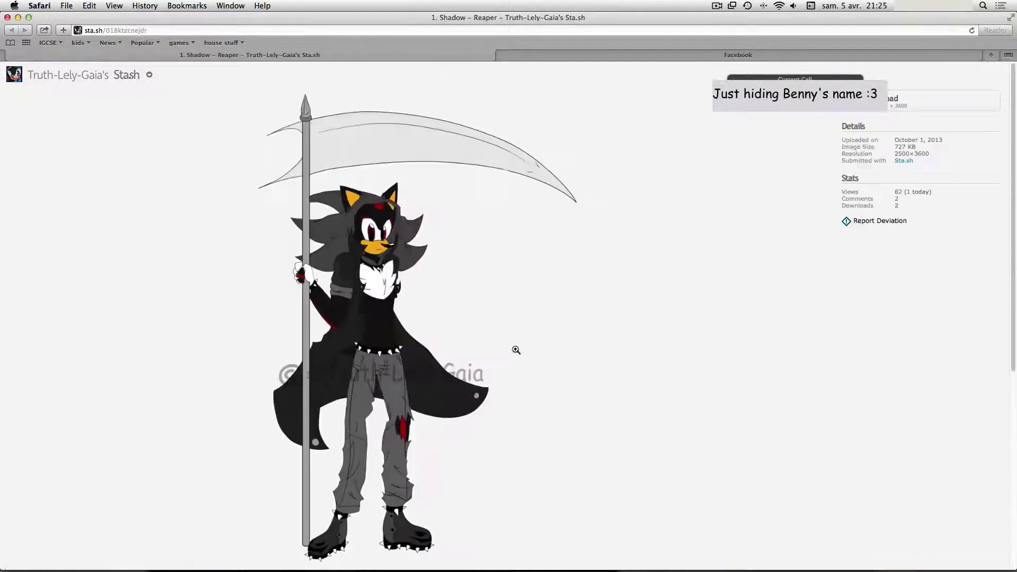
click(395, 398)
scroll(521, 289, up, 6)
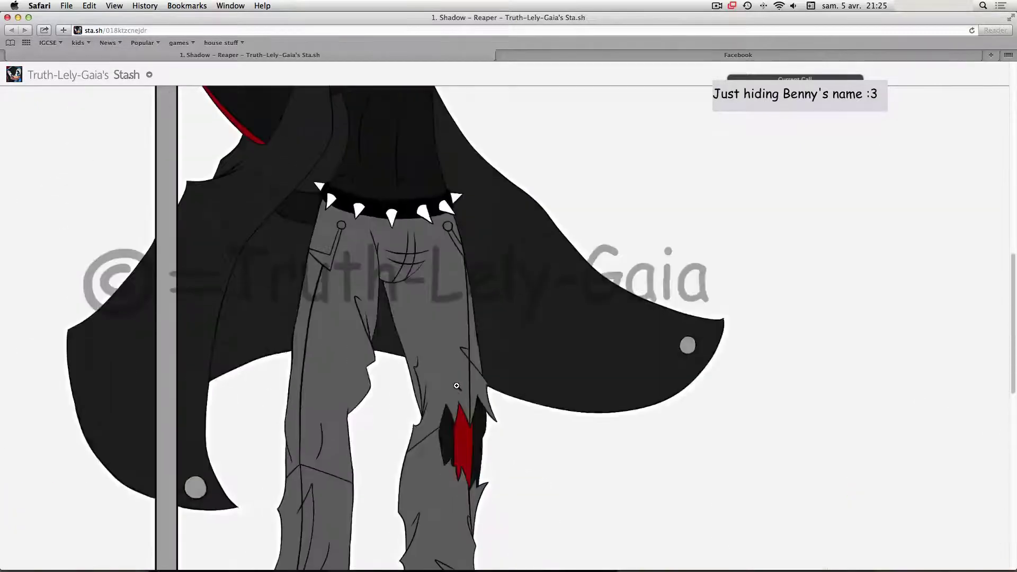
key(super+Tab)
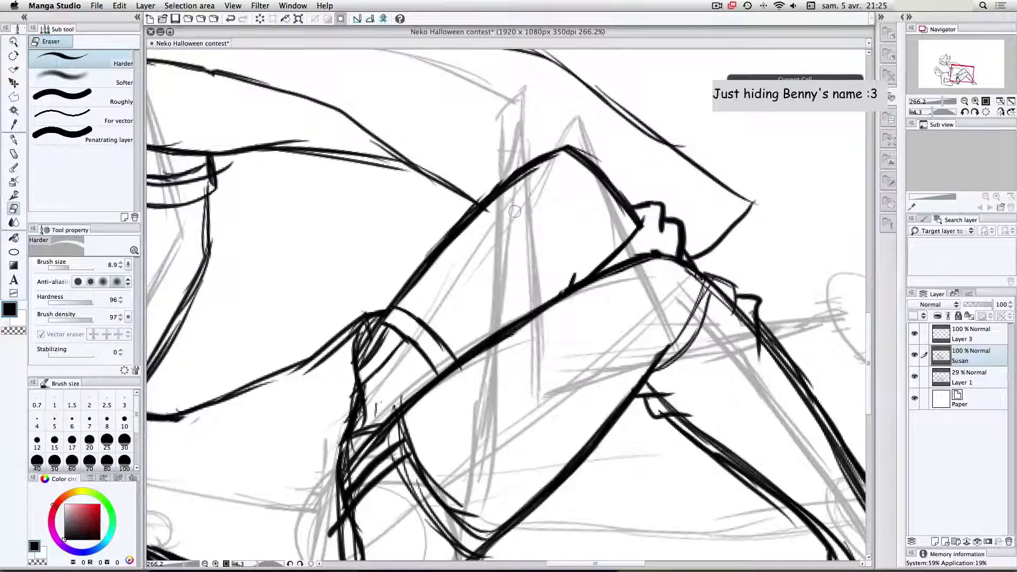
Step: Draw the second character's waist line from the coat's edge to the first character's thigh with the G-pen, adding a small belt end
key(p)
key(p)
key(p)
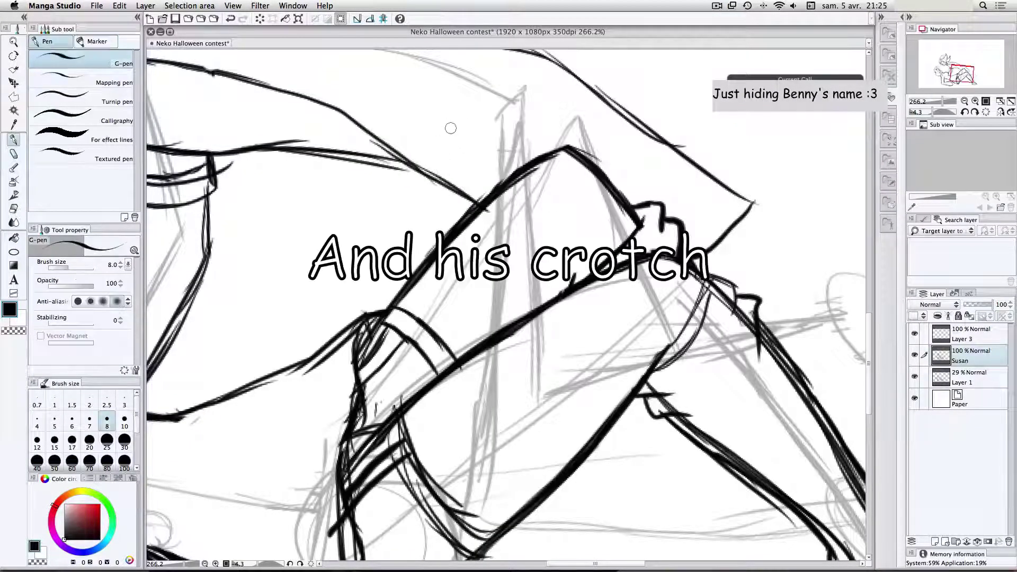
drag(412, 214, 412, 225)
drag(419, 173, 414, 258)
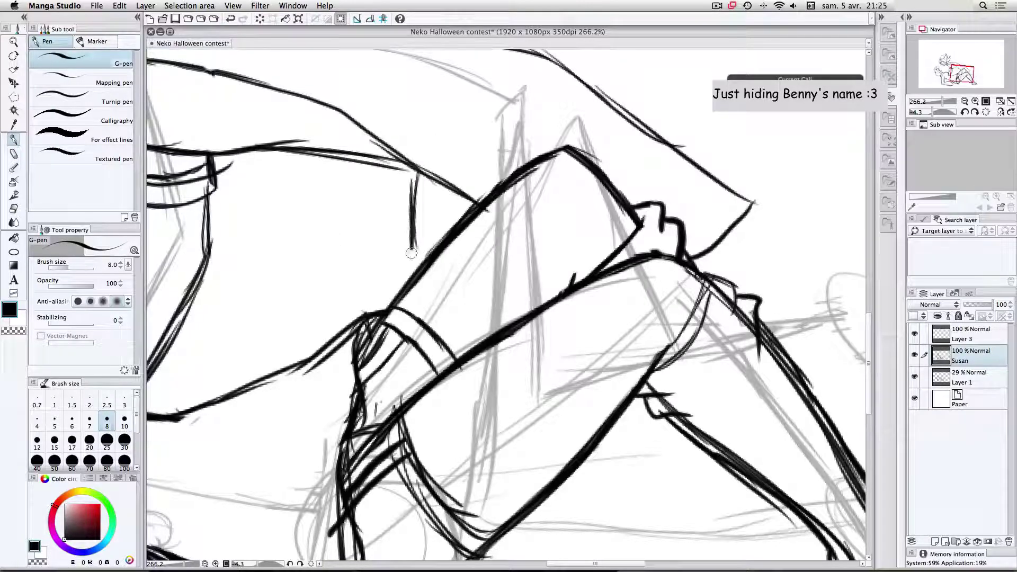
drag(416, 216, 405, 292)
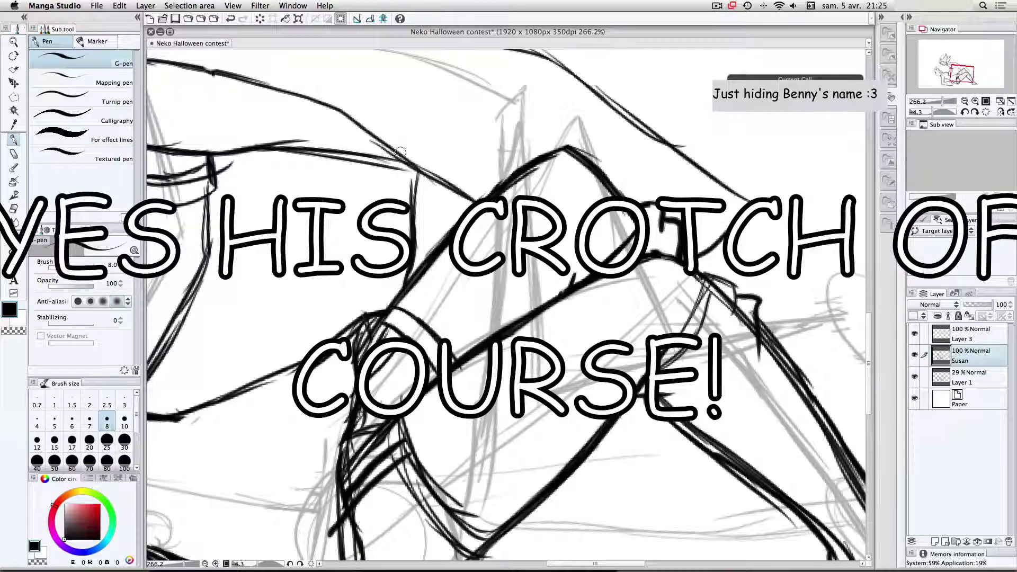
key(super+Tab)
key(super+Tab)
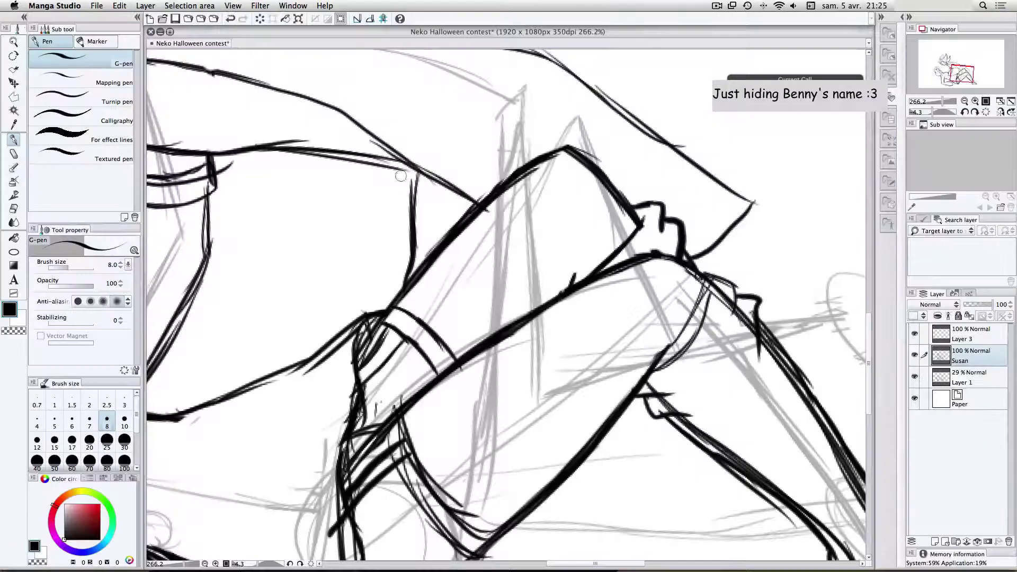
mouse_move(395, 152)
mouse_down()
mouse_move(388, 181)
mouse_move(418, 182)
mouse_up()
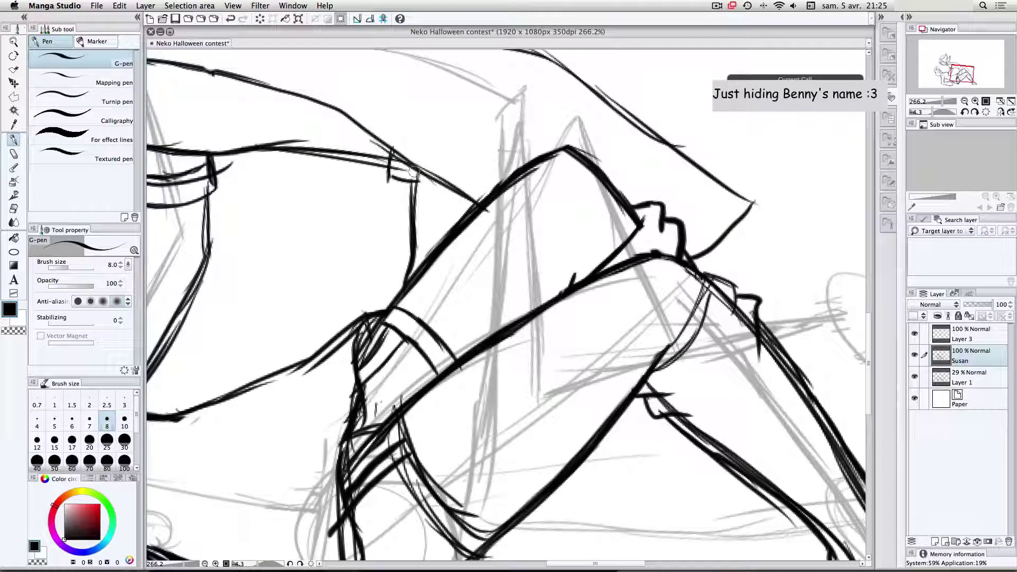
Step: Draw a long curved leg line for the second character from the first character's raised knee across both thighs, undoing unsatisfactory strokes
scroll(292, 209, down, 2)
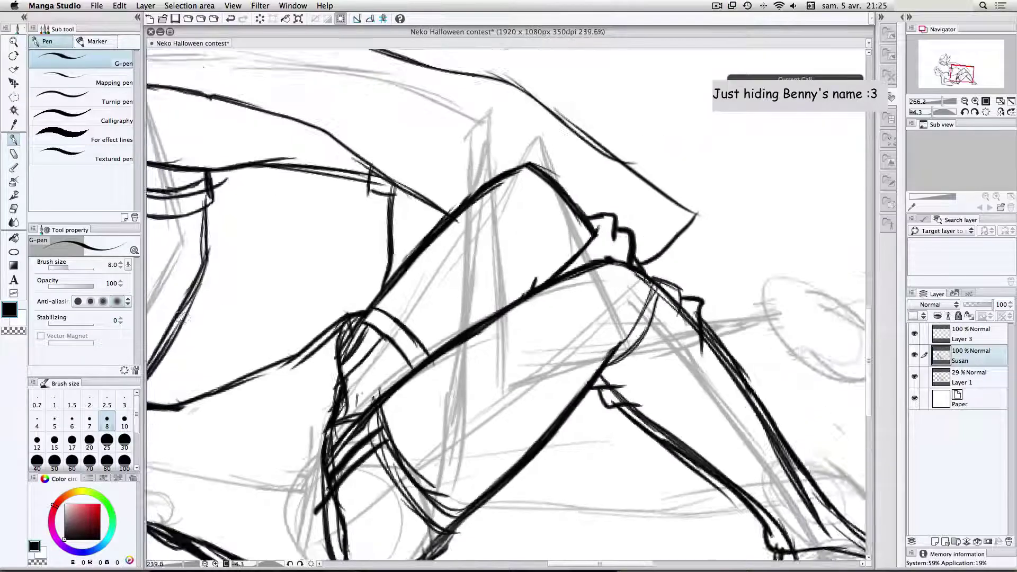
scroll(445, 200, down, 3)
scroll(445, 199, up, 2)
drag(445, 200, 430, 430)
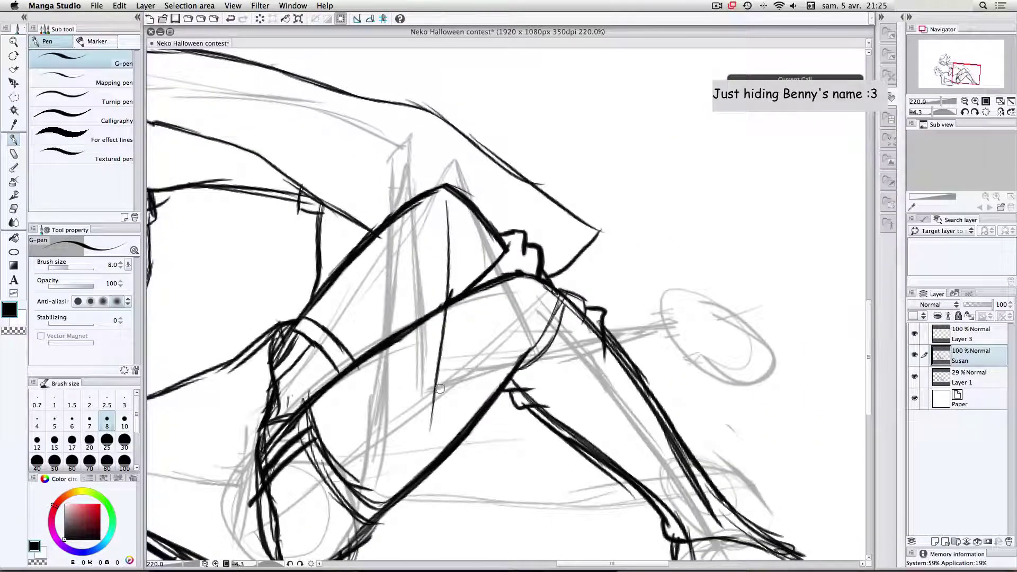
key(super+z)
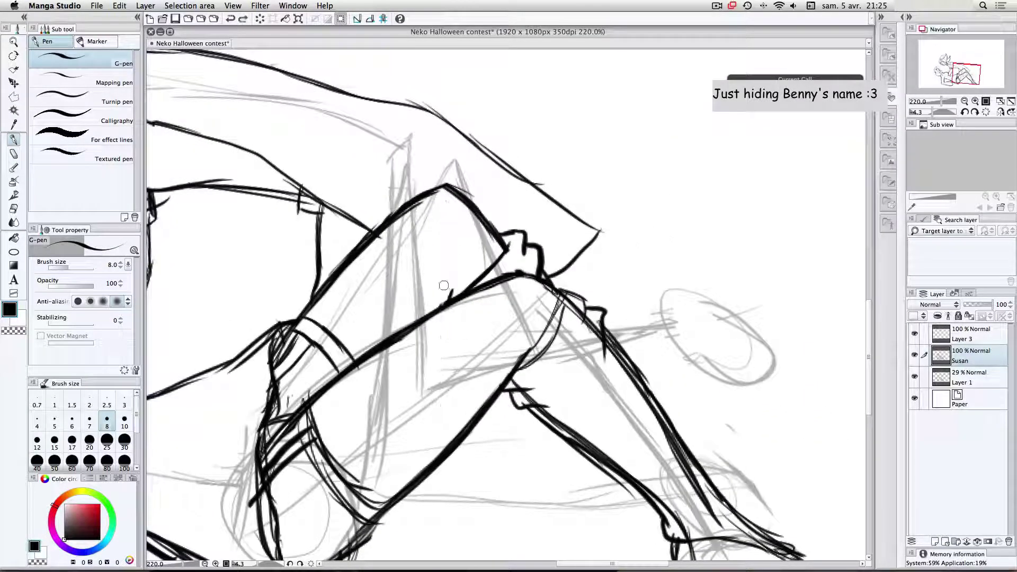
drag(437, 204, 404, 433)
key(super+z)
drag(444, 202, 427, 443)
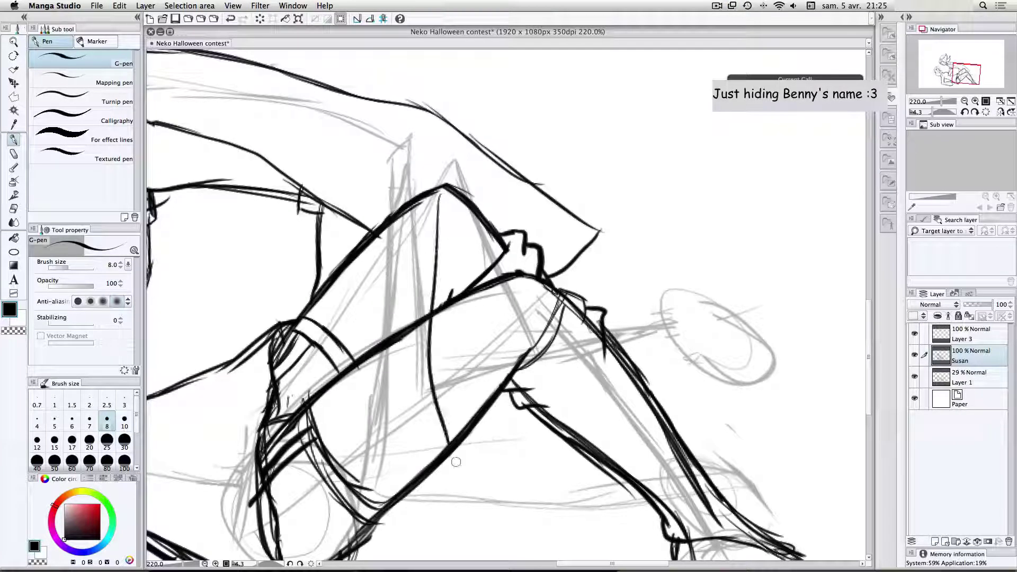
key(super+z)
drag(440, 183, 408, 432)
key(super+z)
drag(438, 191, 437, 445)
mouse_move(548, 412)
mouse_down()
mouse_move(563, 401)
mouse_move(603, 297)
mouse_move(567, 246)
mouse_up()
key(super+z)
Step: Try to draw the second character's two lower-leg edges with the G-pen on the rotated canvas, and undo the attempts
key(r)
key(p)
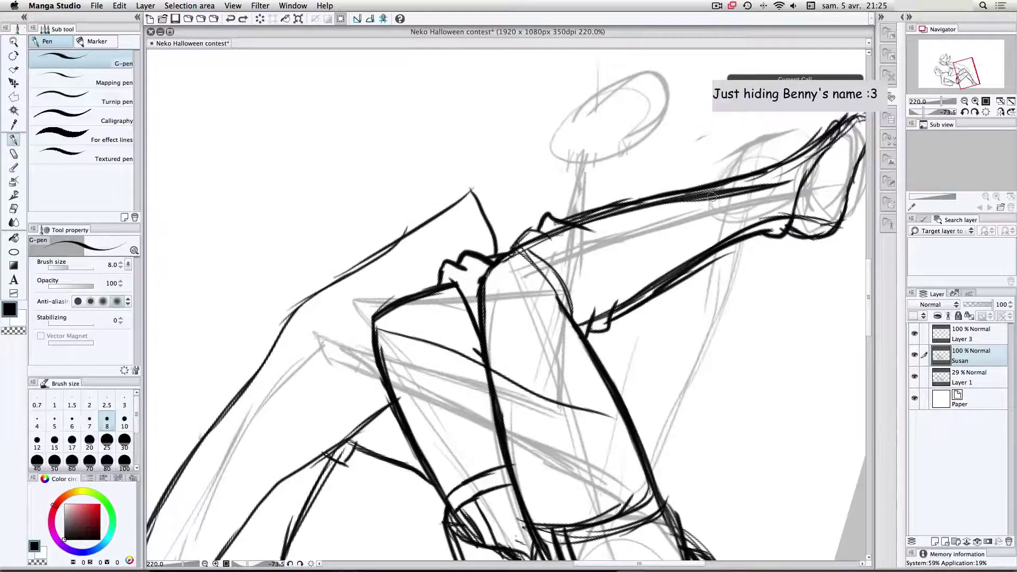
drag(718, 175, 615, 407)
key(super+z)
drag(705, 181, 600, 401)
scroll(600, 402, up, 1)
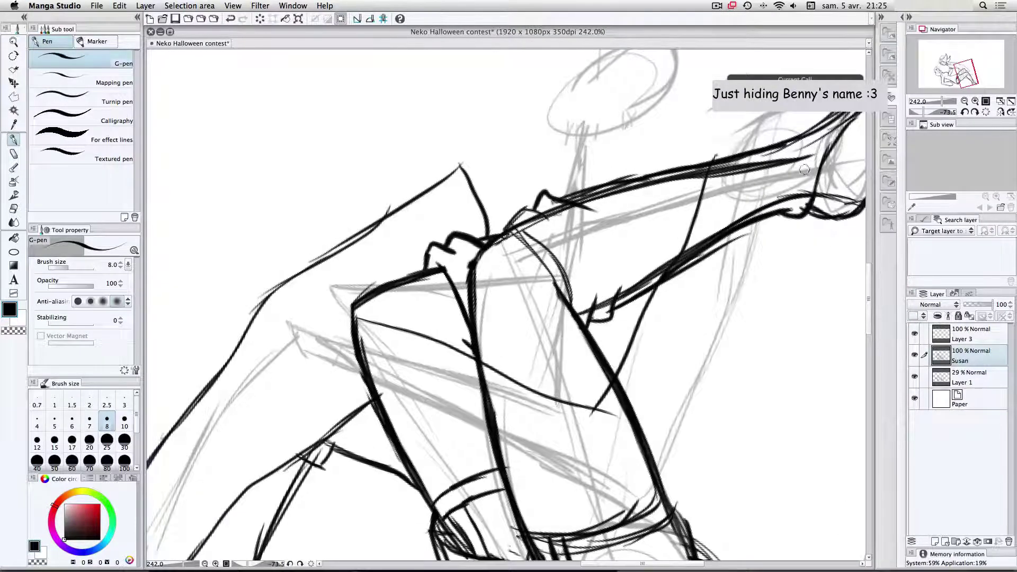
mouse_move(804, 170)
mouse_down()
mouse_move(747, 318)
mouse_move(641, 530)
mouse_up()
key(super+z)
drag(795, 161, 661, 559)
key(super+z)
key(super+z)
mouse_move(799, 176)
mouse_down()
mouse_move(770, 302)
mouse_move(669, 557)
mouse_up()
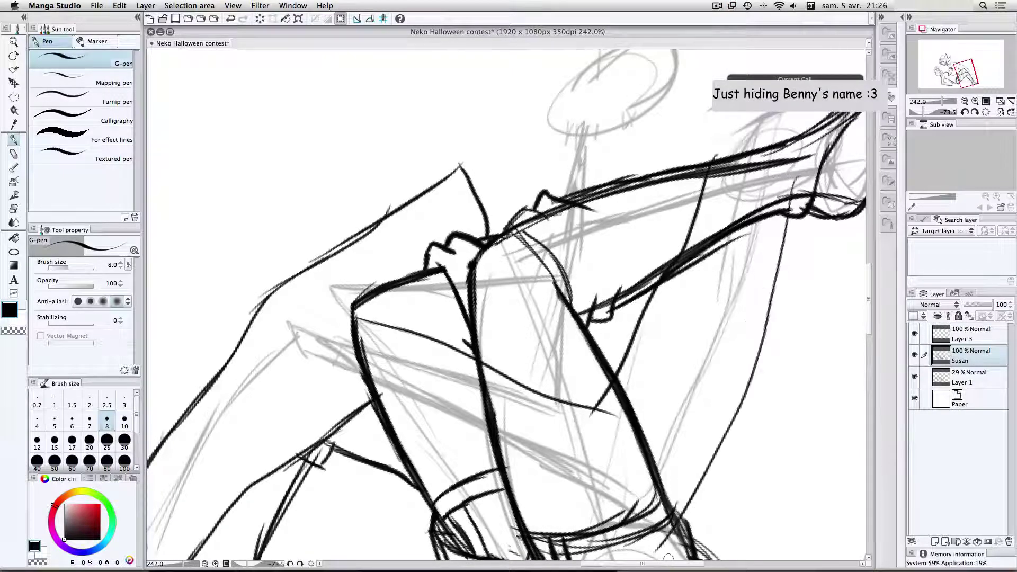
key(super+z)
key(super+z)
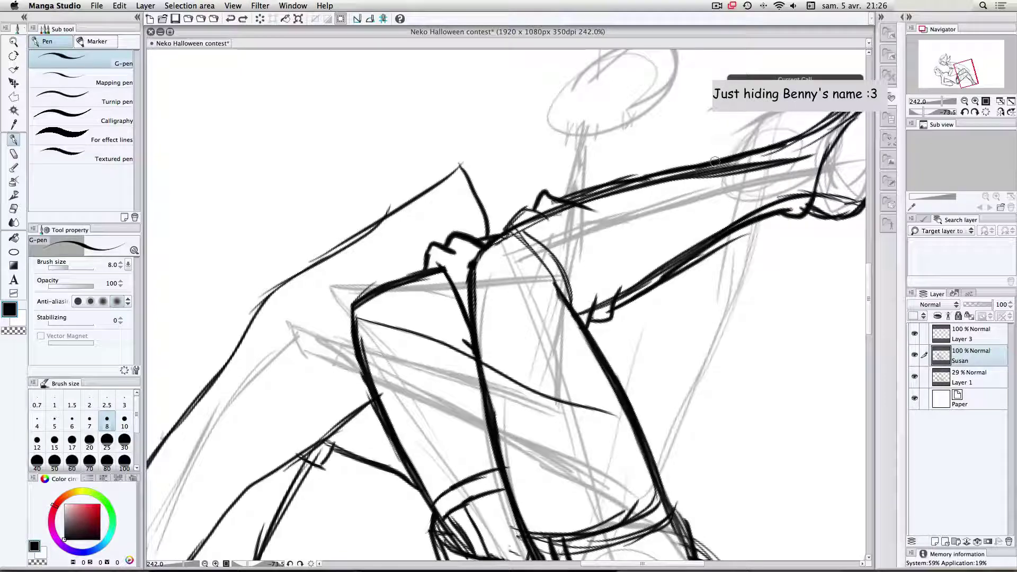
Step: Redraw both edges of the second character's lower leg behind the first character's legs, and rotate the canvas back
drag(714, 161, 577, 423)
mouse_move(808, 167)
mouse_down()
mouse_move(740, 370)
mouse_move(655, 520)
mouse_up()
key(r)
drag(377, 192, 665, 235)
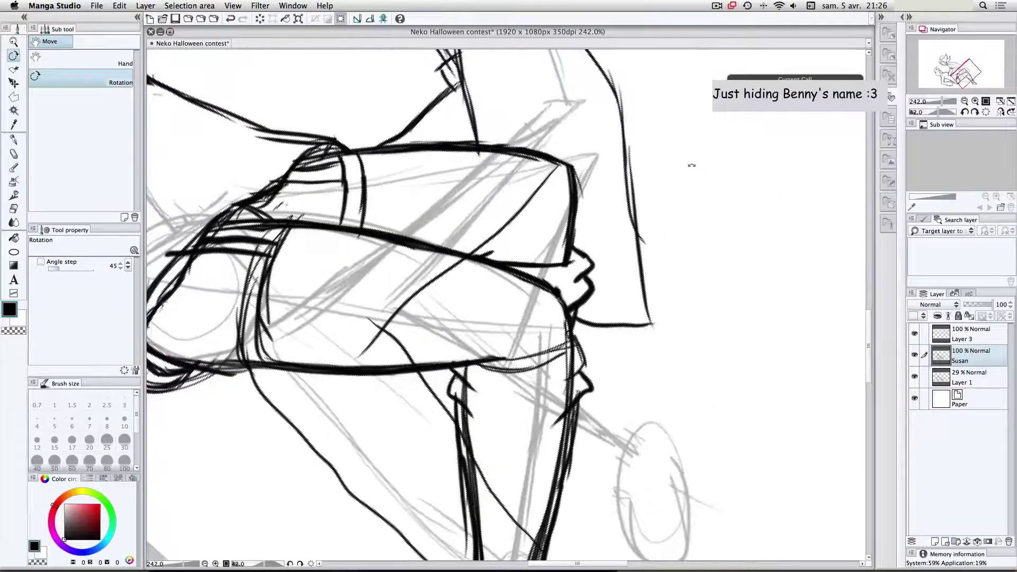
Step: Bring the lower legs into view on the canvas, then check the Shadow Reaper reference's lower legs in Safari and return to Manga Studio
key(space)
drag(539, 217, 529, 68)
drag(494, 196, 415, 116)
key(super+Tab)
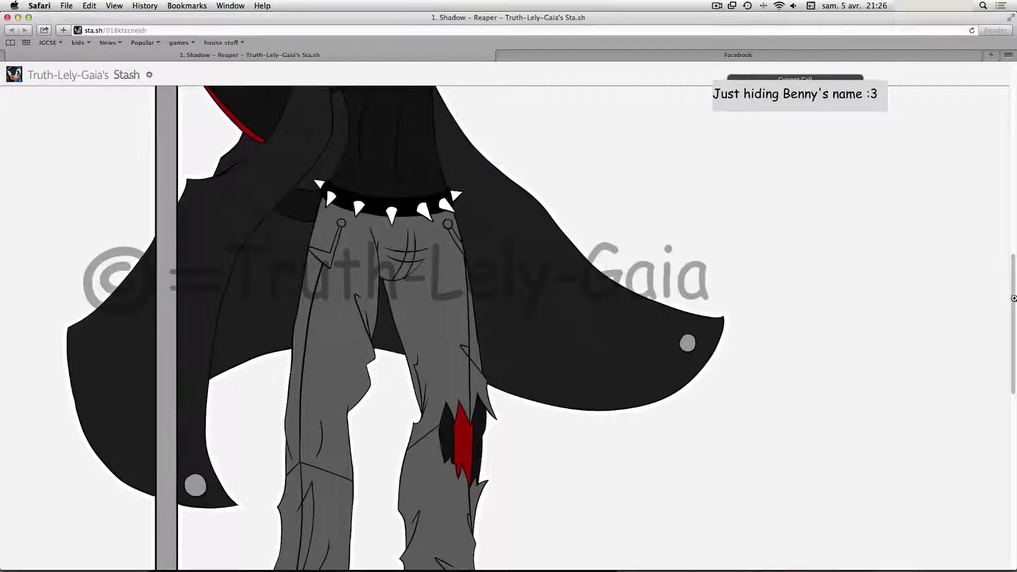
scroll(1013, 299, down, 10)
key(super+Tab)
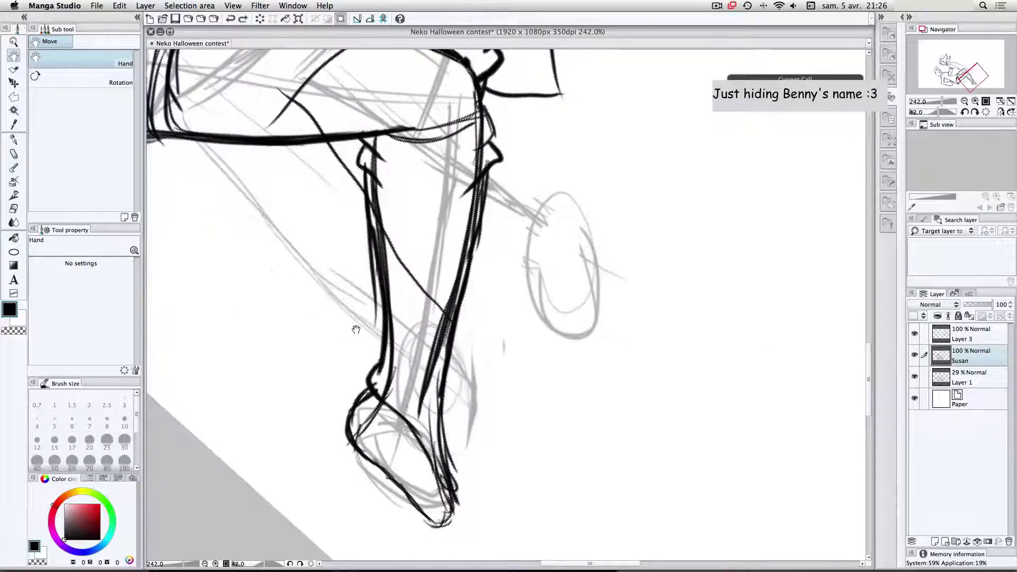
Step: Draw the lower edge of the rear leg with overlapping G-pen strokes, from under the thigh down to the front leg's ankle
key(p)
mouse_move(152, 109)
mouse_down()
mouse_move(182, 161)
mouse_move(232, 205)
mouse_up()
drag(172, 150, 261, 219)
drag(197, 174, 340, 294)
drag(238, 208, 382, 342)
drag(207, 180, 328, 294)
drag(260, 235, 375, 335)
mouse_move(316, 289)
mouse_down()
mouse_move(417, 383)
mouse_move(416, 359)
mouse_move(449, 327)
mouse_move(402, 384)
mouse_up()
Step: Check the Shadow Reaper's boots in Safari, then outline the rear leg's boot with its upper edge, narrow sole and underside using the G-pen
key(super+Tab)
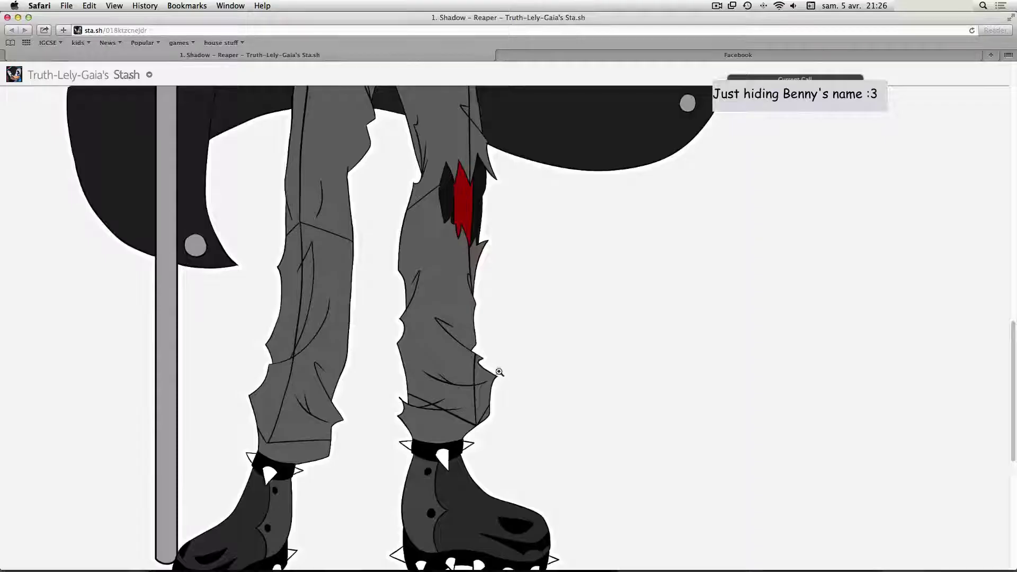
key(super+Tab)
drag(501, 344, 453, 323)
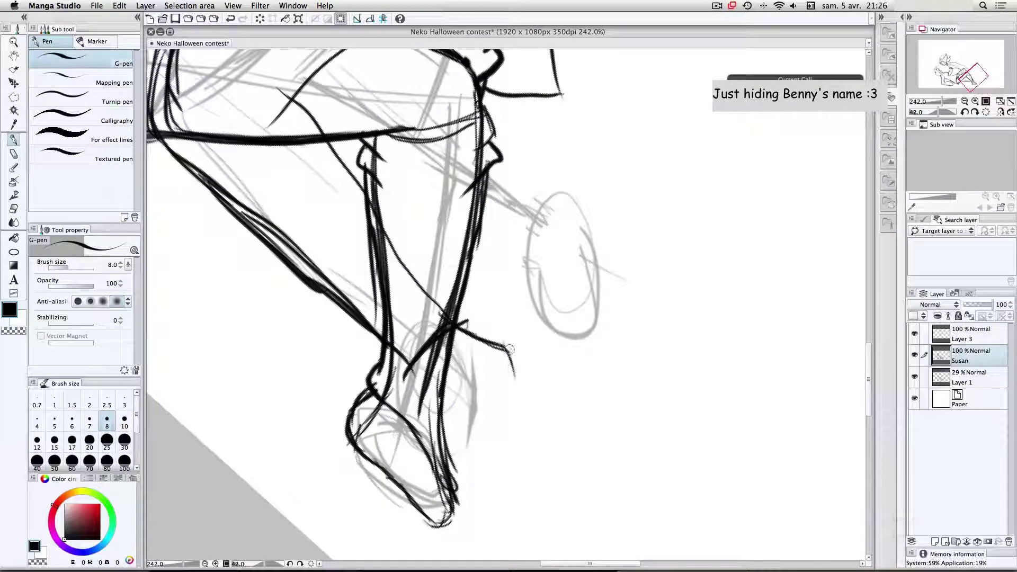
mouse_move(510, 349)
mouse_down()
mouse_move(499, 414)
mouse_move(511, 471)
mouse_move(533, 507)
mouse_move(542, 492)
mouse_up()
mouse_move(528, 517)
mouse_down()
mouse_move(541, 490)
mouse_move(520, 390)
mouse_up()
drag(538, 493, 515, 370)
drag(510, 354, 525, 438)
drag(410, 356, 475, 481)
drag(440, 403, 487, 488)
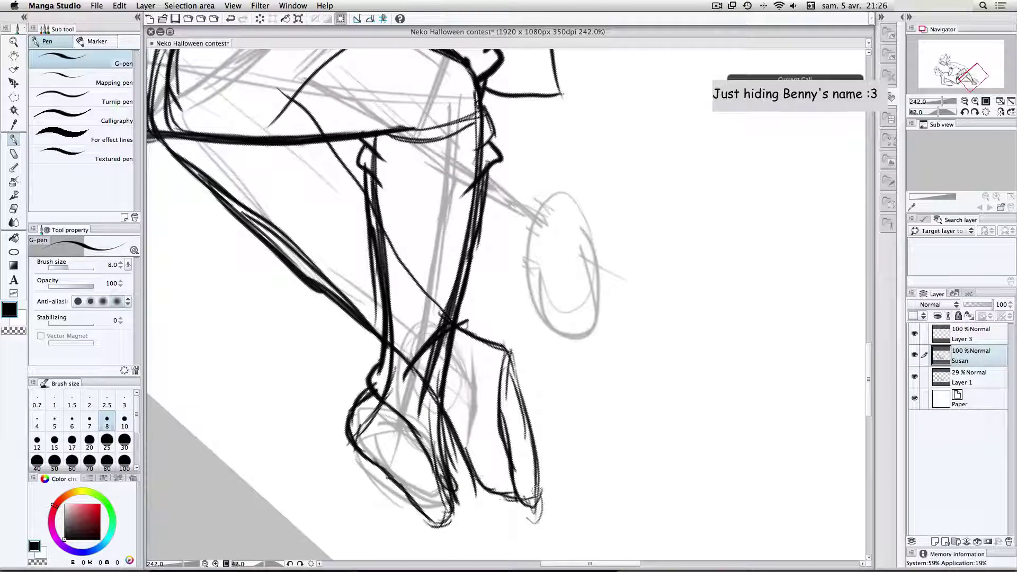
Step: Thicken both long edges and the tip of the rear boot's sole with repeated G-pen strokes
drag(506, 350, 522, 448)
drag(503, 370, 527, 482)
drag(509, 395, 530, 489)
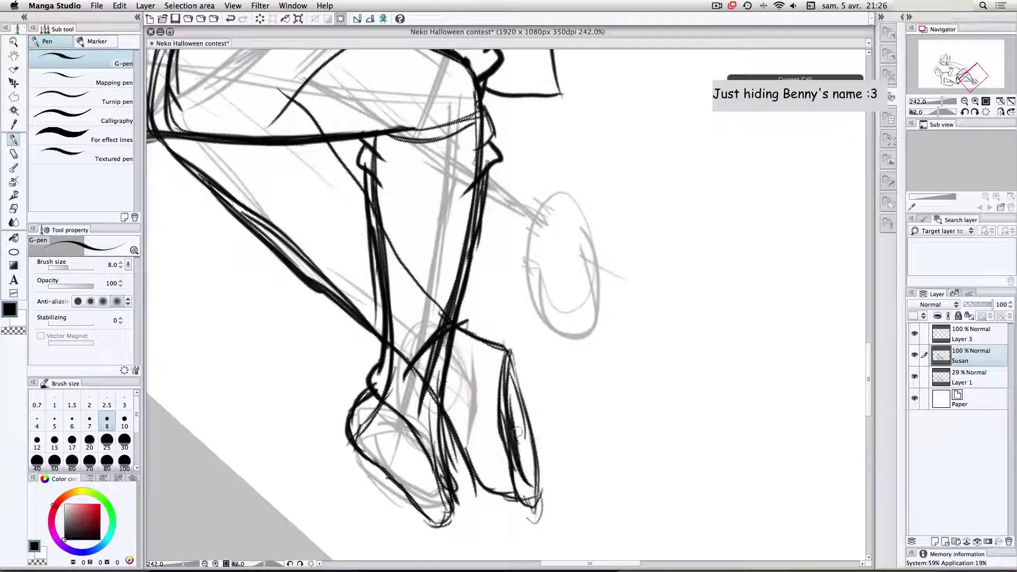
drag(518, 432, 546, 498)
drag(543, 451, 548, 495)
drag(541, 402, 549, 498)
mouse_move(514, 373)
mouse_down()
mouse_move(541, 488)
mouse_move(540, 474)
mouse_up()
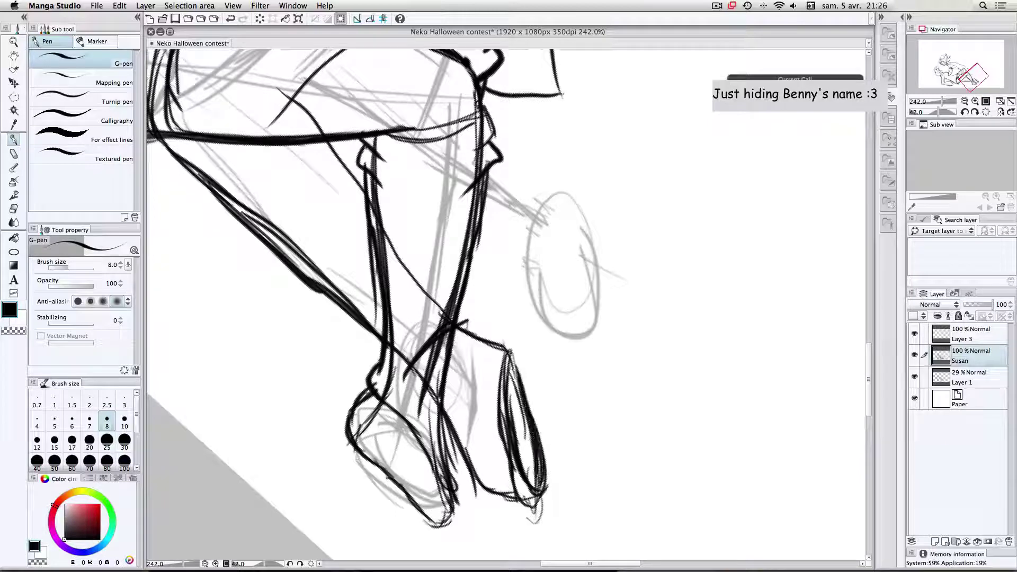
drag(508, 354, 511, 439)
drag(537, 493, 495, 492)
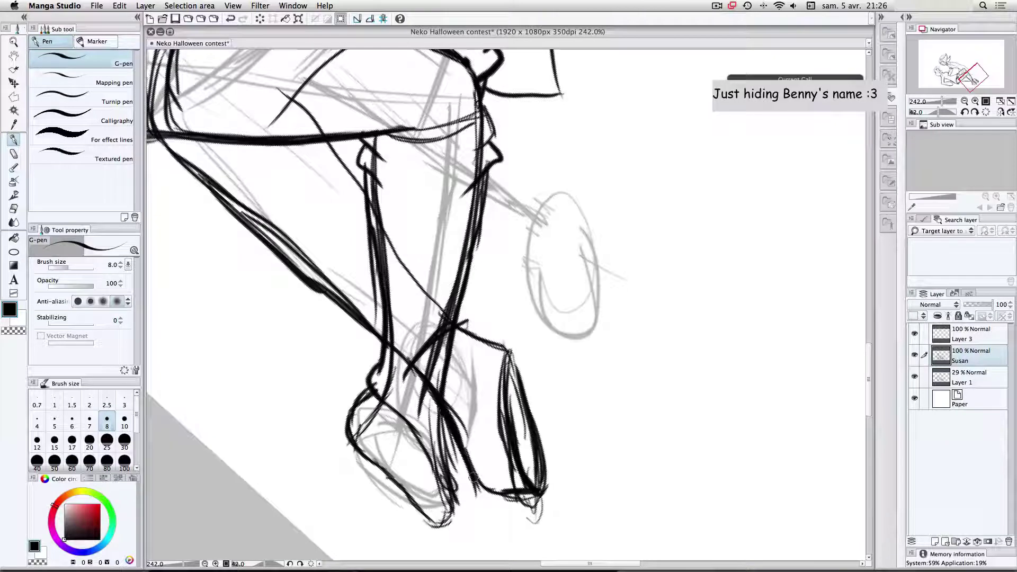
Step: Try to erase the thin rear-leg line where it crosses the front lower leg, and undo the erasing
key(e)
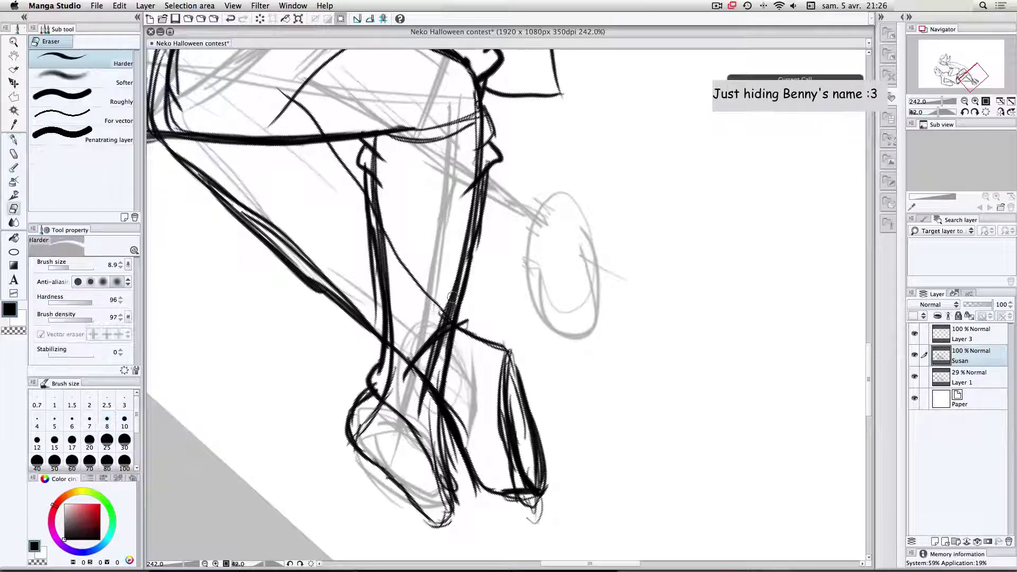
mouse_move(374, 199)
mouse_down()
mouse_move(390, 280)
mouse_move(392, 241)
mouse_move(391, 255)
mouse_up()
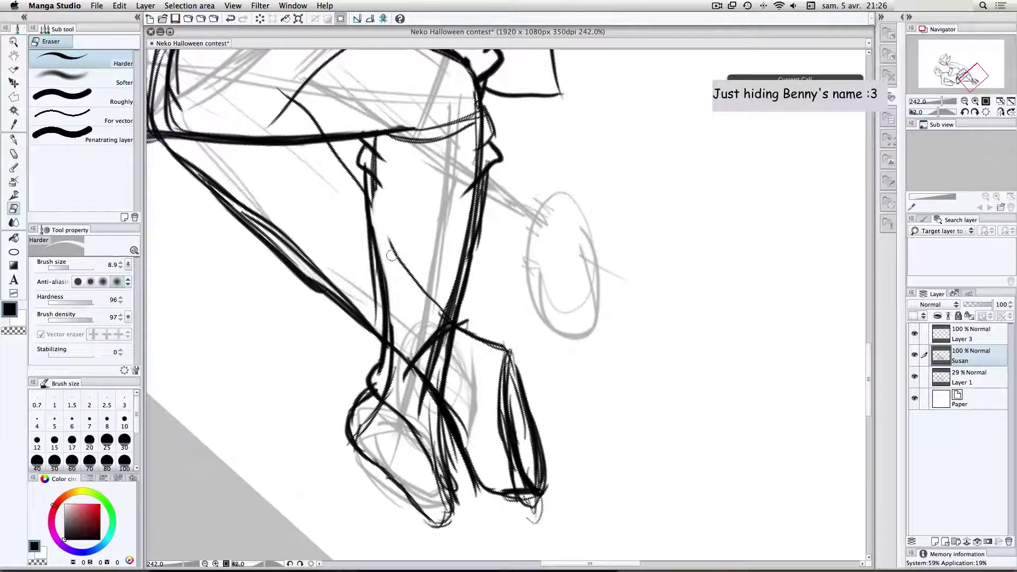
key(super+z)
key(super+z)
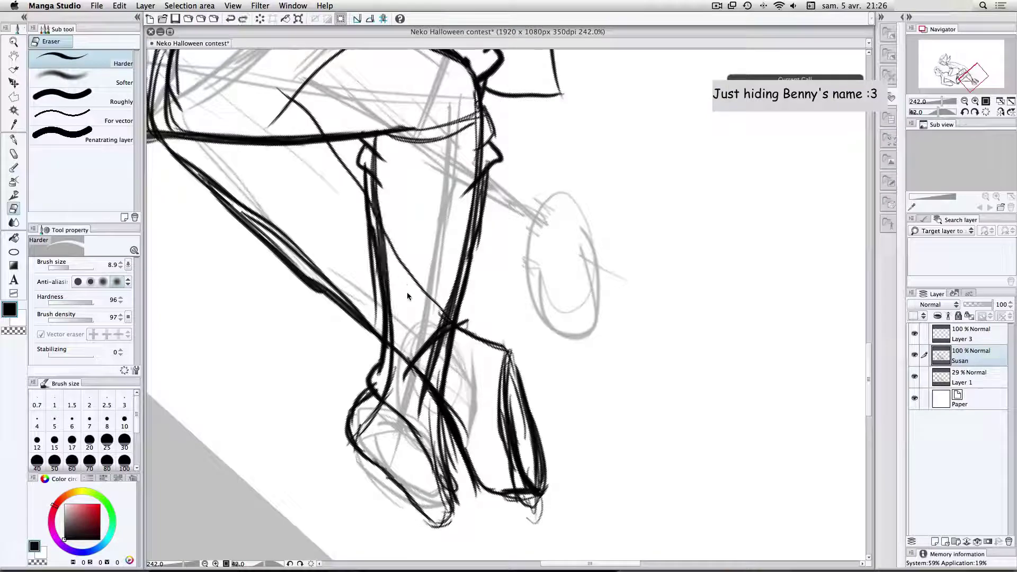
click(954, 341)
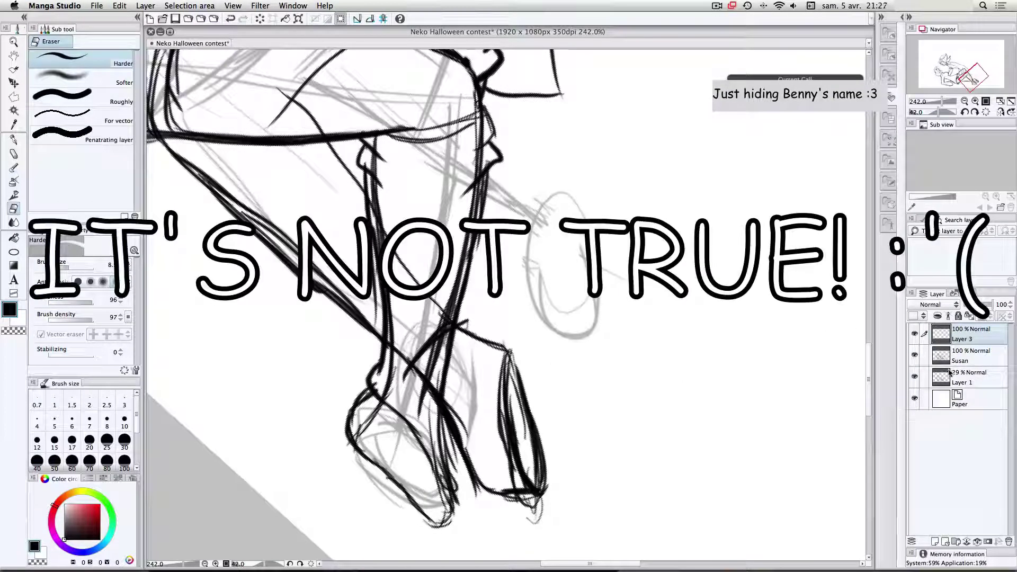
click(956, 356)
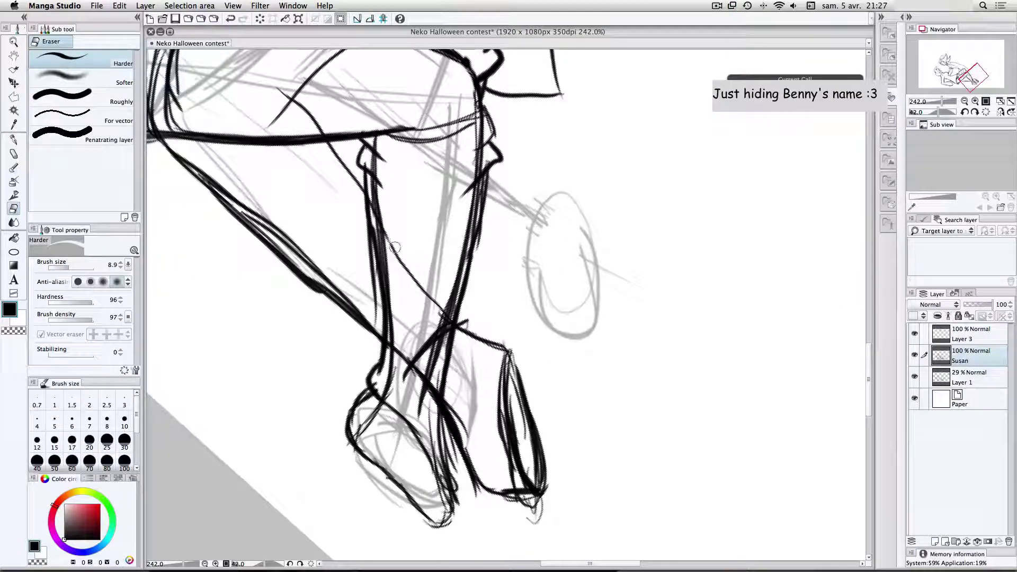
Step: Erase the rear leg's lines that cross inside the front lower leg on the Susan layer with the Harder eraser
drag(395, 247, 394, 285)
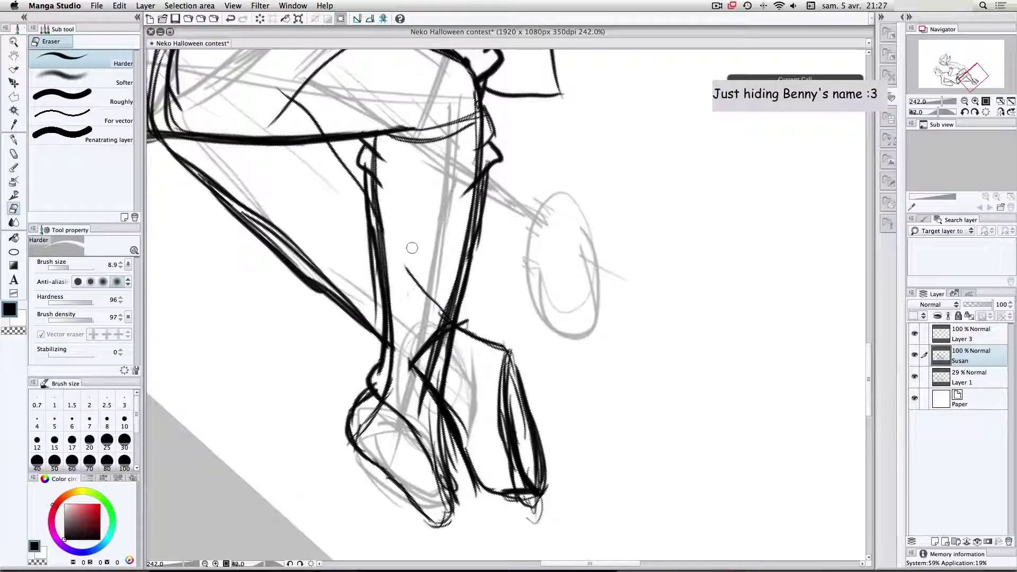
drag(411, 248, 412, 379)
drag(429, 278, 423, 413)
drag(434, 297, 426, 395)
mouse_move(438, 270)
mouse_down()
mouse_move(431, 395)
mouse_move(440, 371)
mouse_move(426, 312)
mouse_up()
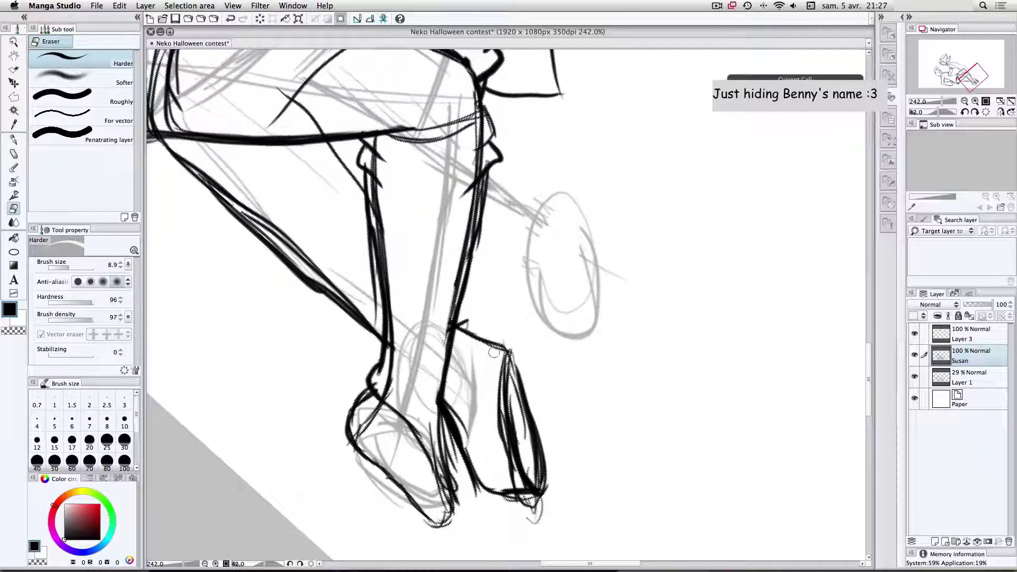
Step: Draw the farthest leg's lower-leg edges behind the knees on Layer 3 with the G-pen, rotating the canvas to suit
click(969, 335)
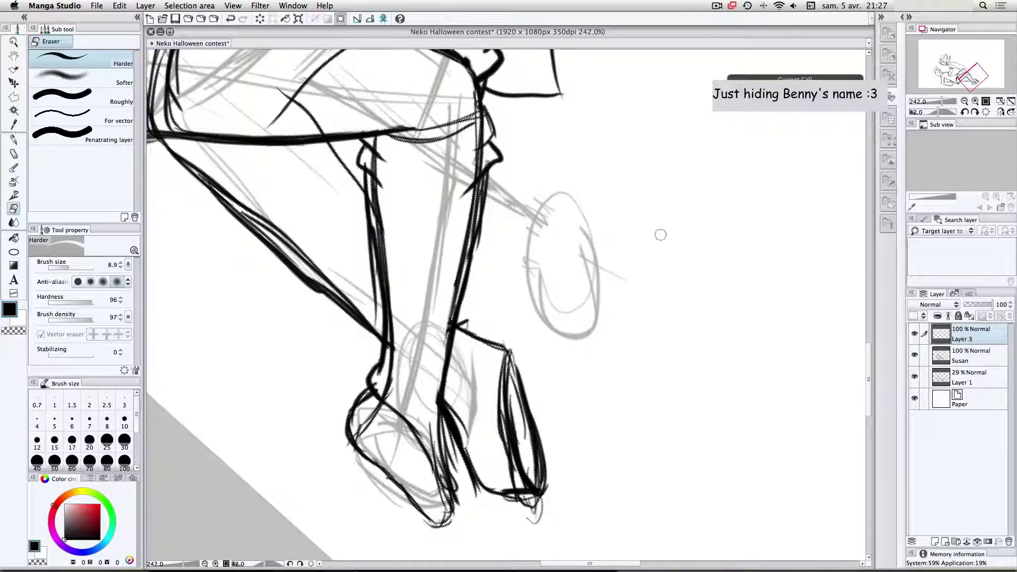
key(space)
drag(635, 211, 609, 326)
mouse_move(590, 137)
mouse_down()
mouse_move(606, 270)
mouse_move(567, 209)
mouse_up()
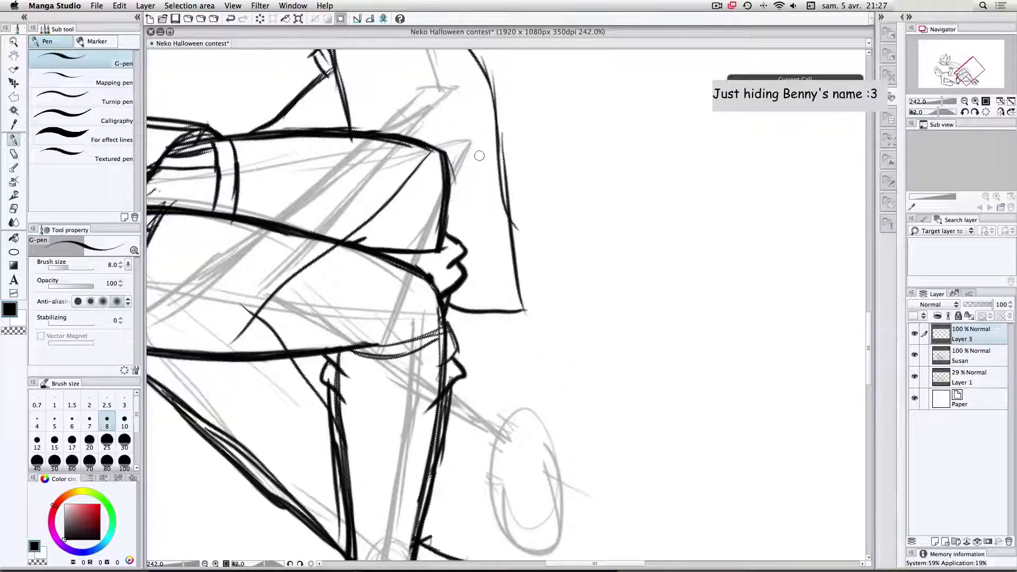
drag(483, 143, 401, 331)
key(r)
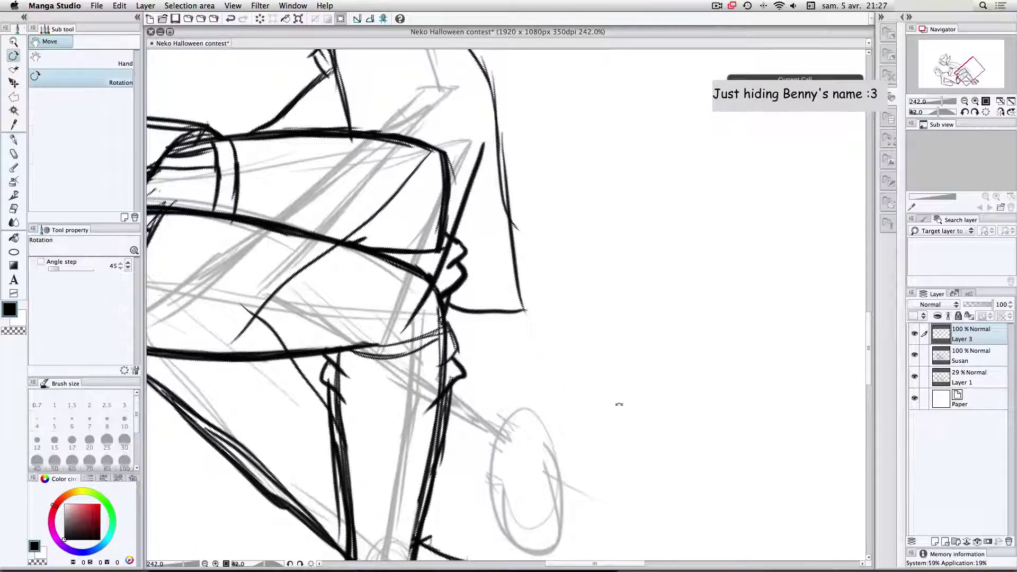
drag(615, 404, 571, 451)
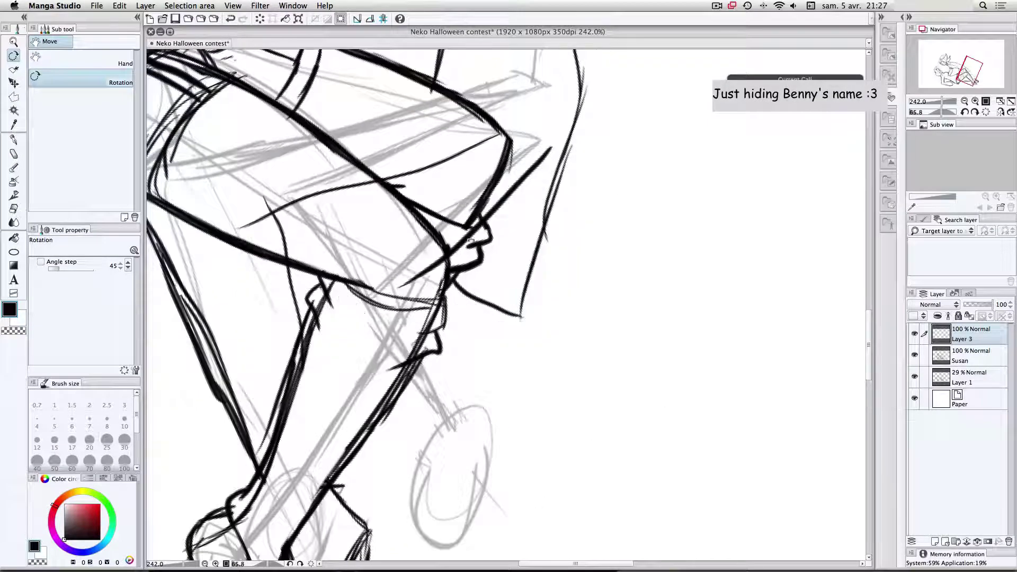
key(p)
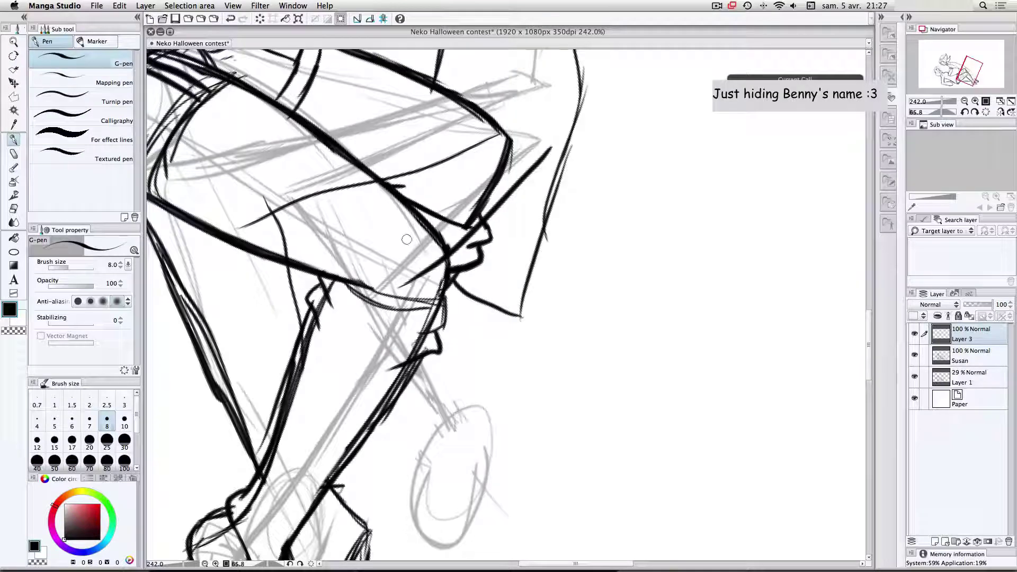
drag(410, 232, 433, 280)
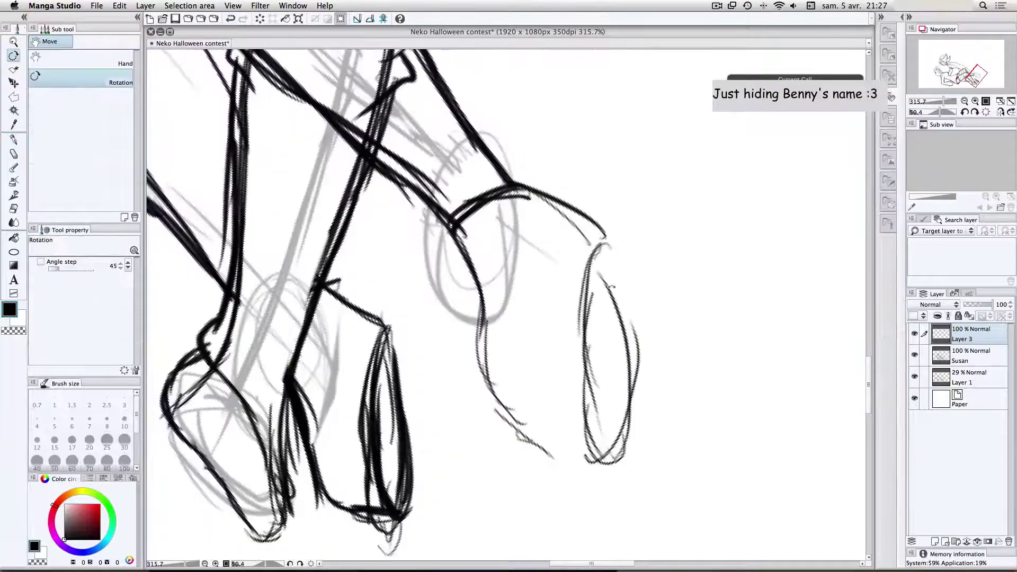
Step: Erase the farthest foot's oval sole and toe edge on Layer 3, and move the call window away from the canvas
key(e)
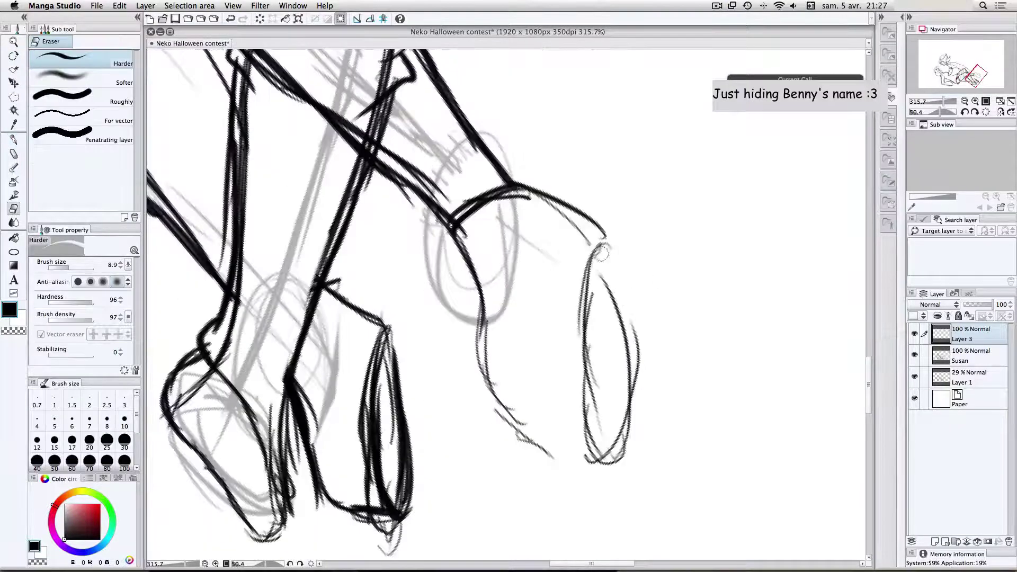
drag(599, 252, 608, 230)
drag(576, 331, 573, 423)
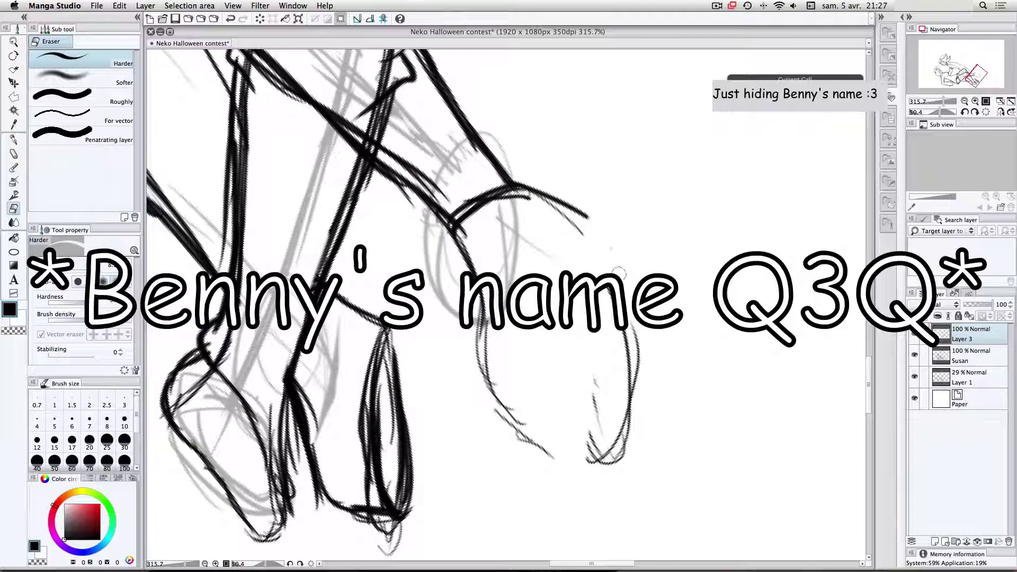
drag(607, 281, 575, 472)
drag(618, 243, 588, 463)
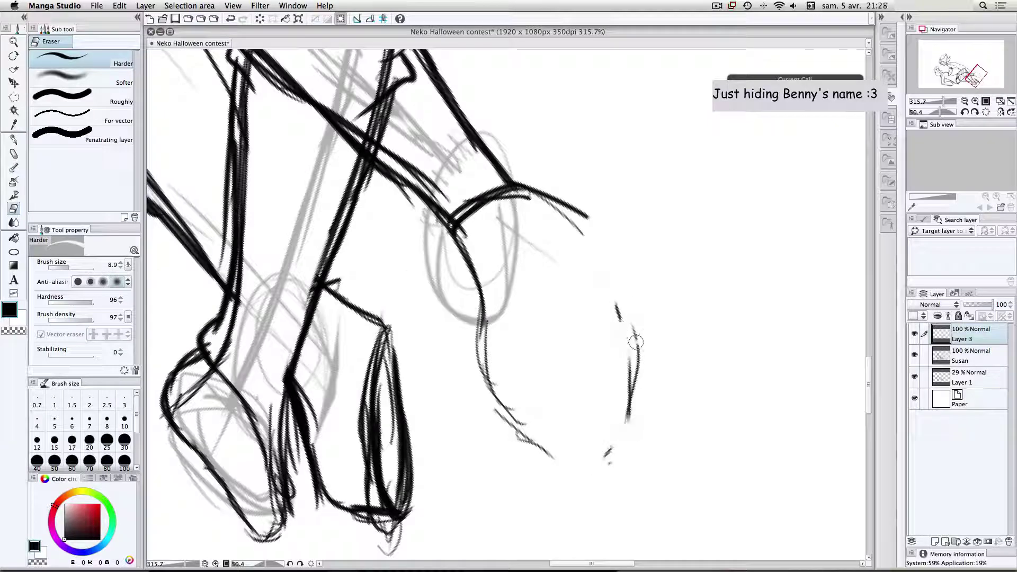
mouse_move(636, 342)
mouse_down()
mouse_move(610, 463)
mouse_move(616, 332)
mouse_move(634, 348)
mouse_move(641, 397)
mouse_up()
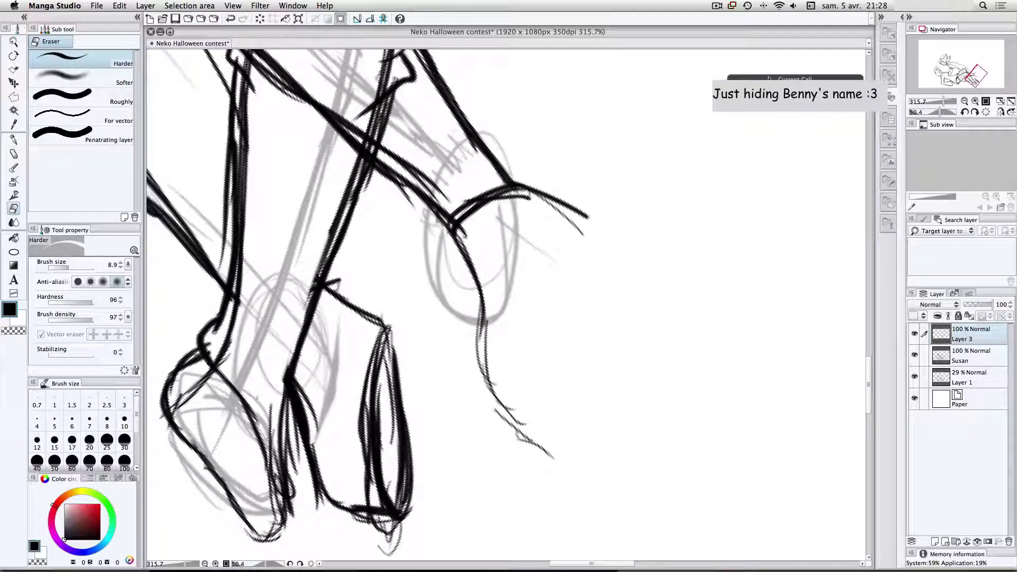
drag(769, 79, 906, 65)
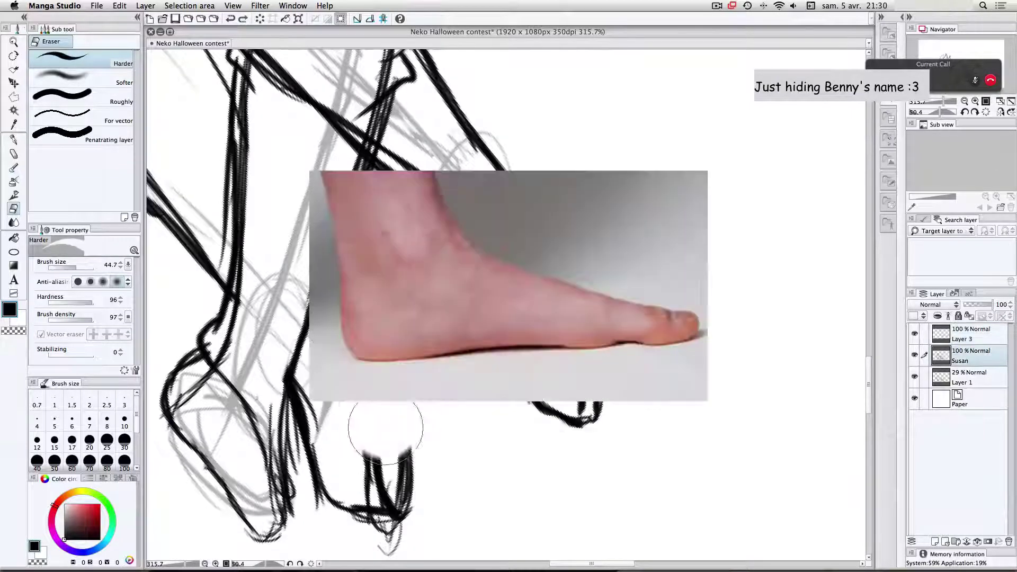
Step: Check the Shadow Reaper's spiked boots in Safari, then darken the outer edge of the farthest boot's sole with the G-pen
key(super+Tab)
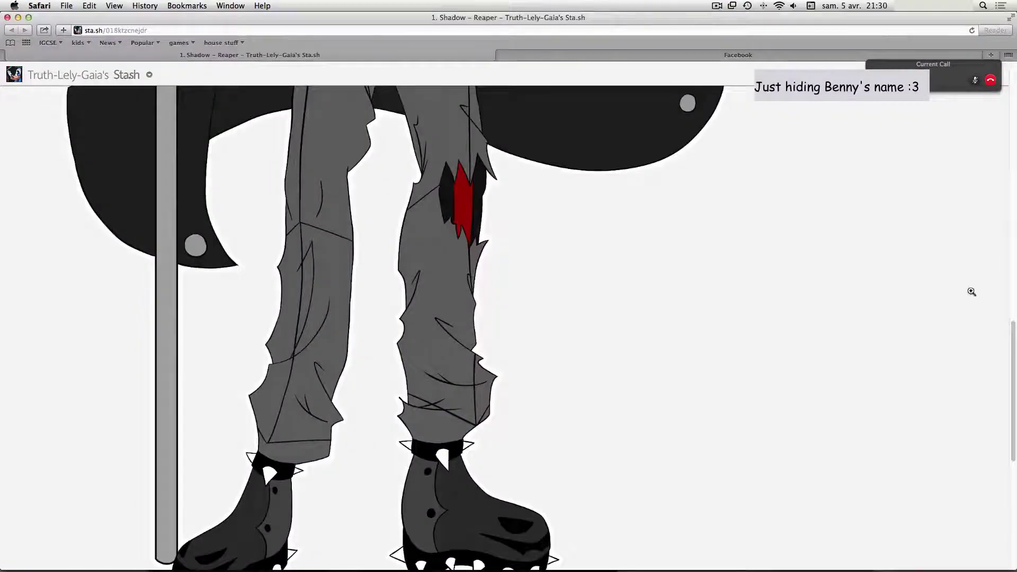
scroll(1012, 338, down, 5)
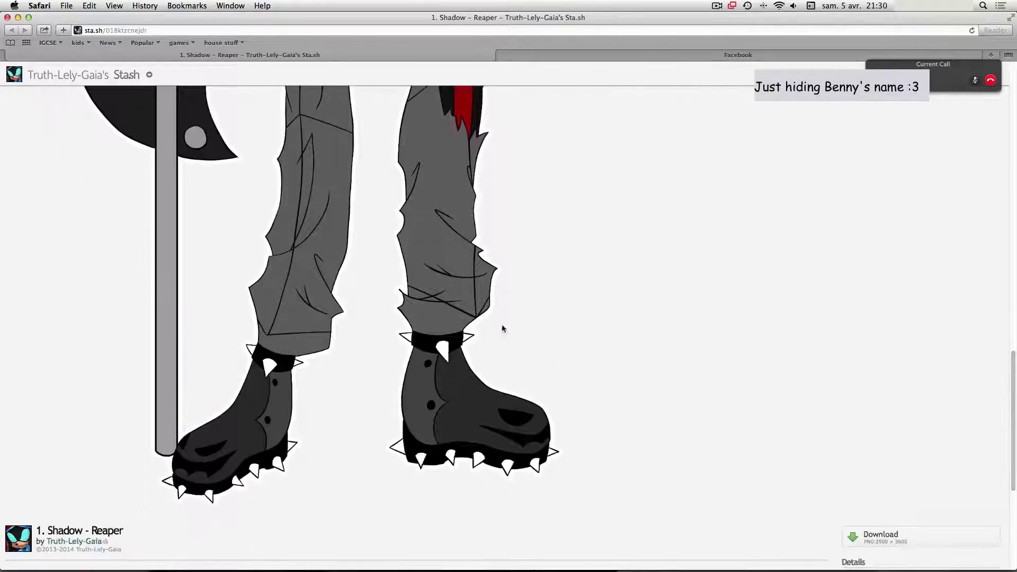
key(super+Tab)
key(p)
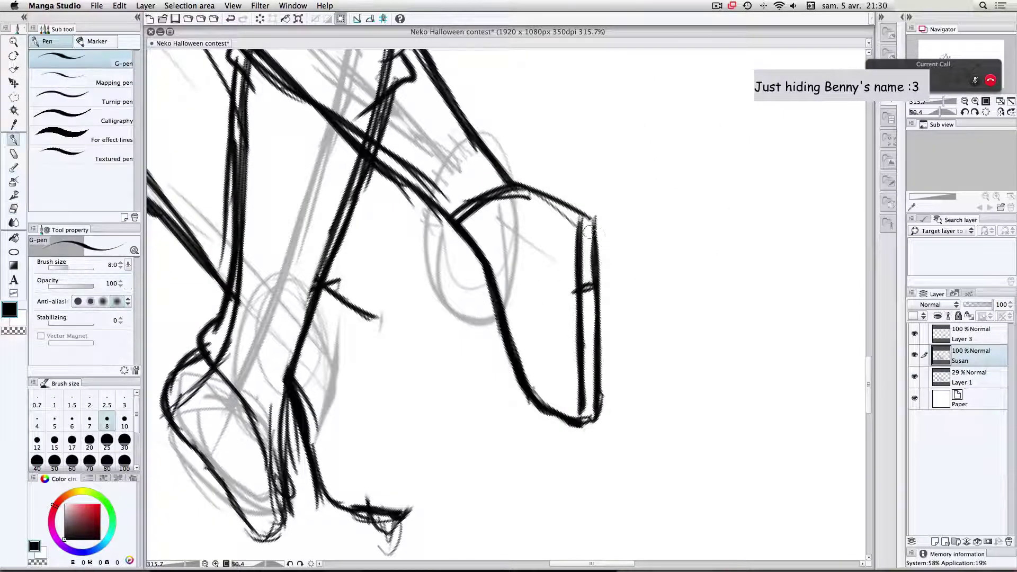
mouse_move(595, 221)
mouse_down()
mouse_move(601, 309)
mouse_move(592, 301)
mouse_move(606, 289)
mouse_move(592, 329)
mouse_move(595, 314)
mouse_move(598, 377)
mouse_up()
Step: Erase the outer edge of the farthest boot's sole with the Harder eraser
key(e)
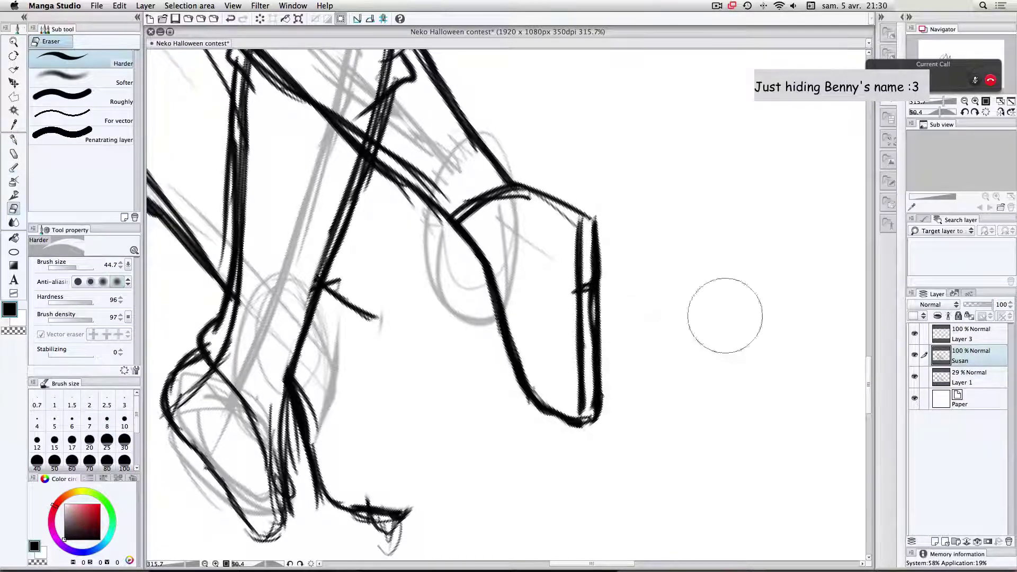
click(959, 335)
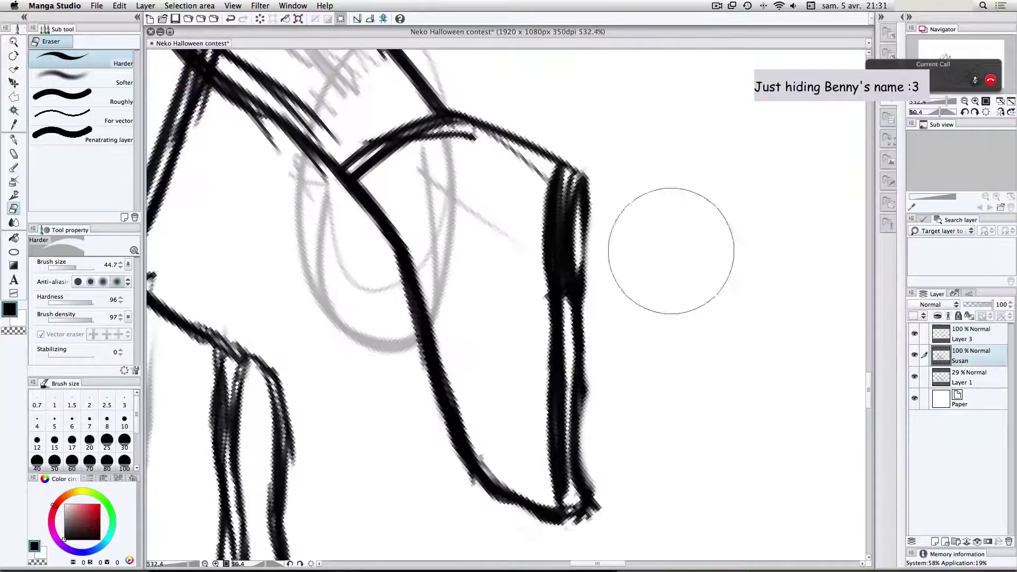
mouse_move(647, 216)
mouse_down()
mouse_move(635, 224)
mouse_move(637, 269)
mouse_up()
mouse_move(638, 378)
mouse_down()
mouse_move(631, 437)
mouse_move(643, 291)
mouse_move(635, 325)
mouse_move(649, 286)
mouse_up()
Step: Redraw the outer edge of the farthest boot's sole as a curved heel and toe line with the G-pen at size 8
key(p)
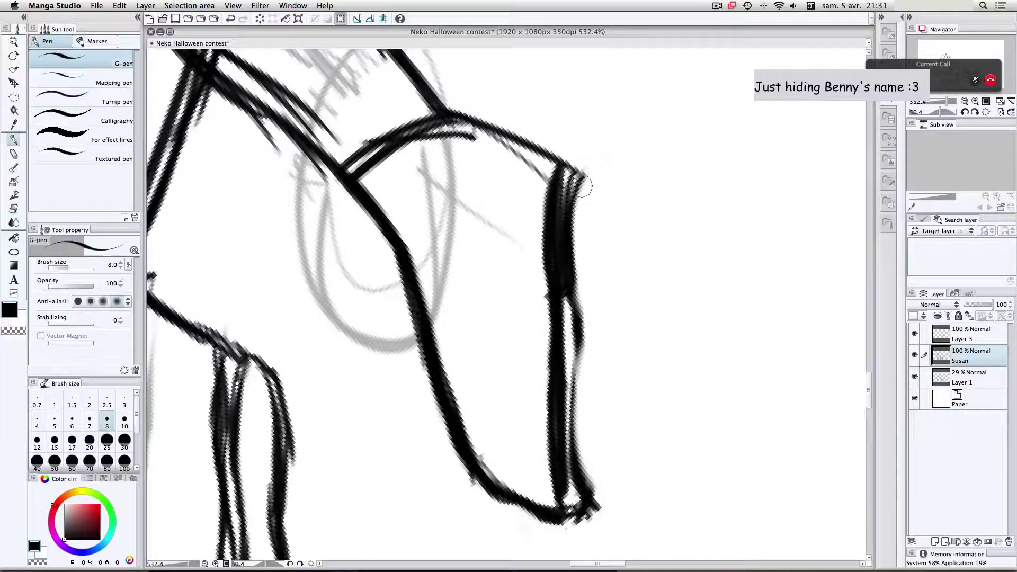
drag(582, 177, 571, 211)
mouse_move(570, 291)
mouse_down()
mouse_move(577, 339)
mouse_move(562, 397)
mouse_up()
mouse_move(577, 331)
mouse_down()
mouse_move(585, 492)
mouse_move(604, 435)
mouse_up()
drag(592, 489, 603, 390)
drag(600, 483, 613, 339)
drag(607, 424, 607, 306)
mouse_move(583, 173)
mouse_down()
mouse_move(594, 221)
mouse_move(608, 231)
mouse_move(608, 344)
mouse_up()
Step: Try to auto-select the area outside the farthest boot's sole on the rotated canvas, and clear the selection
key(r)
mouse_move(699, 363)
mouse_down()
mouse_move(724, 339)
mouse_move(710, 279)
mouse_move(627, 254)
mouse_up()
key(e)
key(super+z)
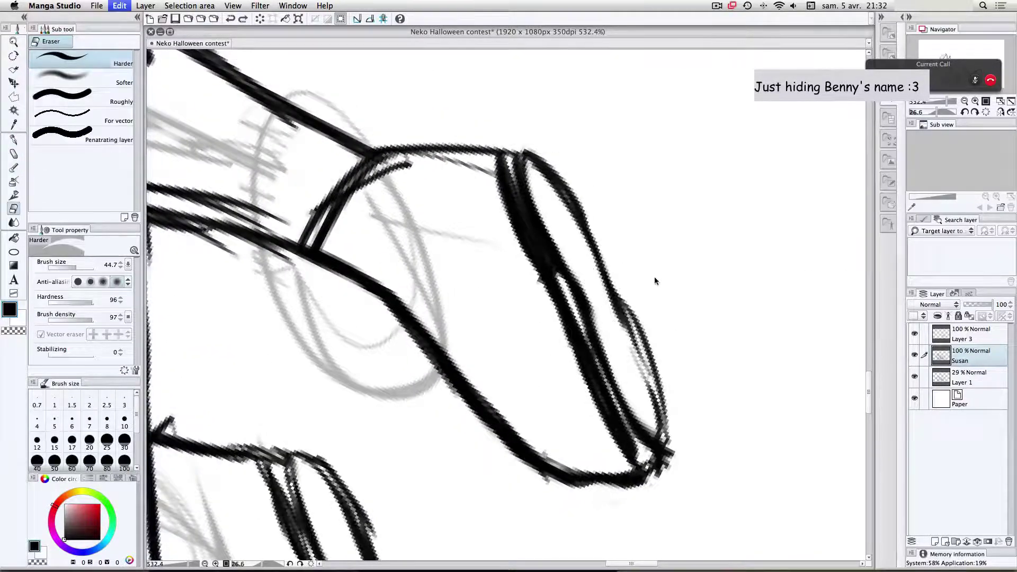
key(w)
click(661, 275)
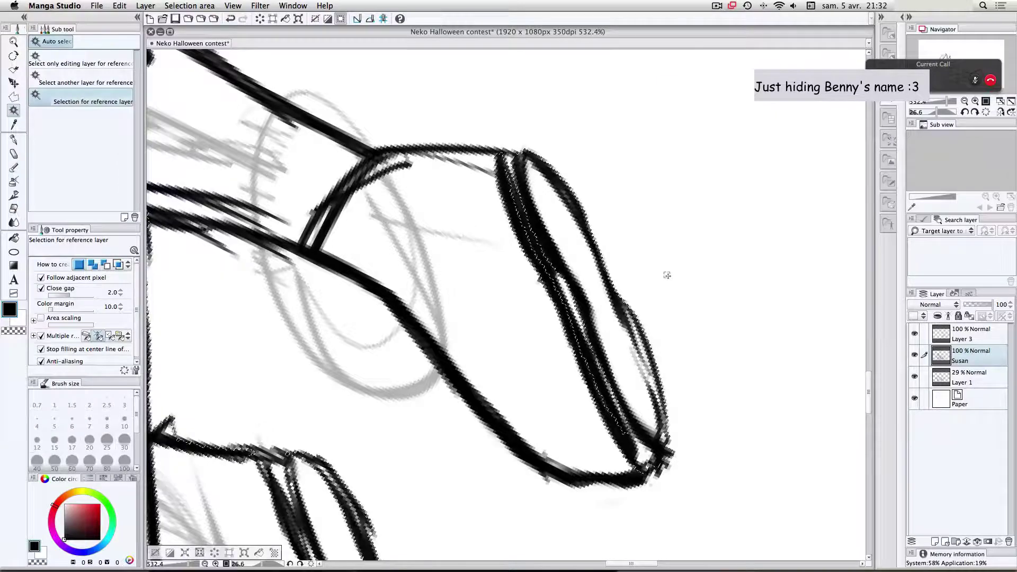
key(super+d)
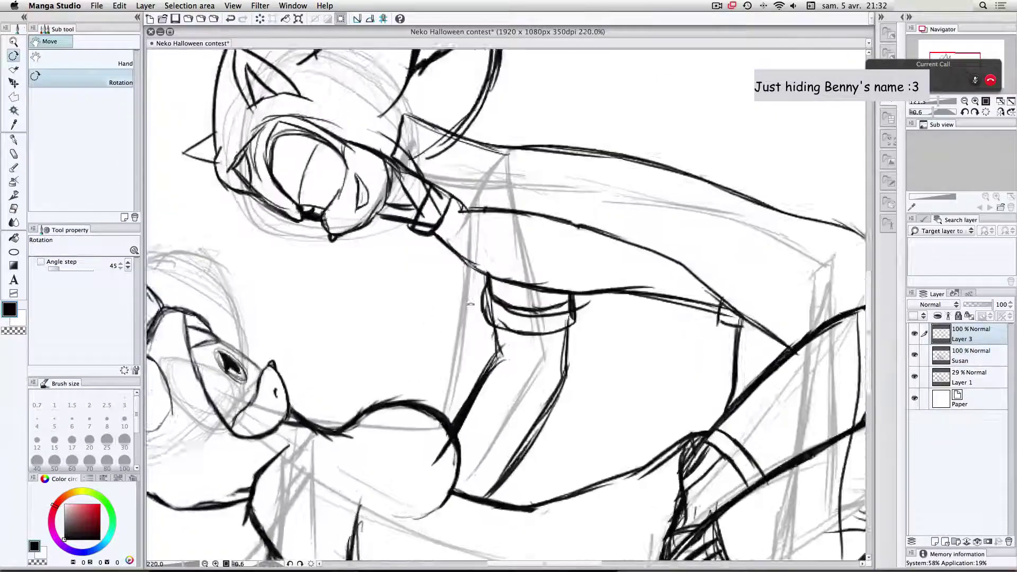
Step: Check the Shadow Reaper's upper body in Safari, then draw the hooded character's shoulder curve with the G-pen at size 8
scroll(435, 334, up, 2)
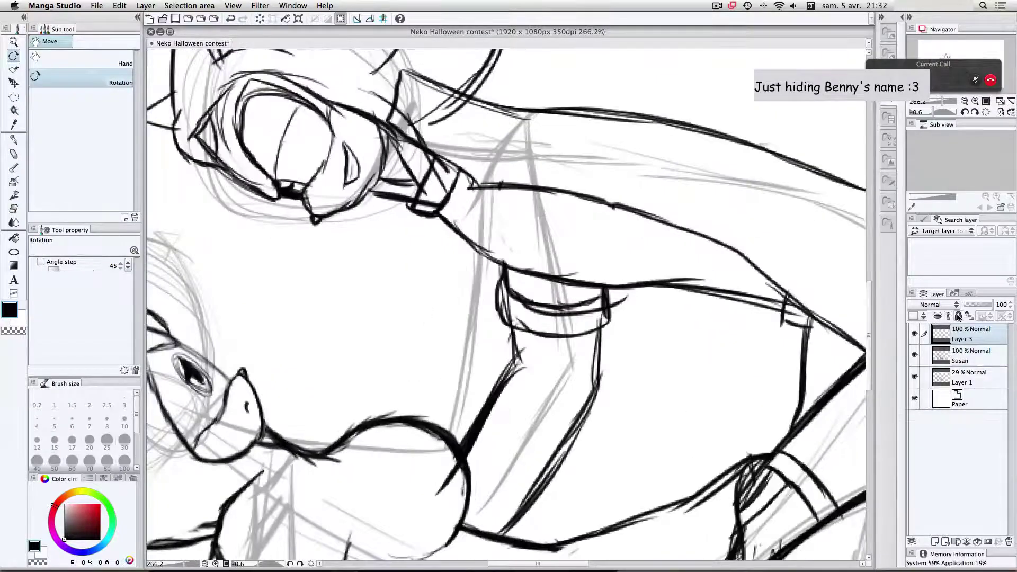
key(super+Tab)
scroll(522, 321, up, 10)
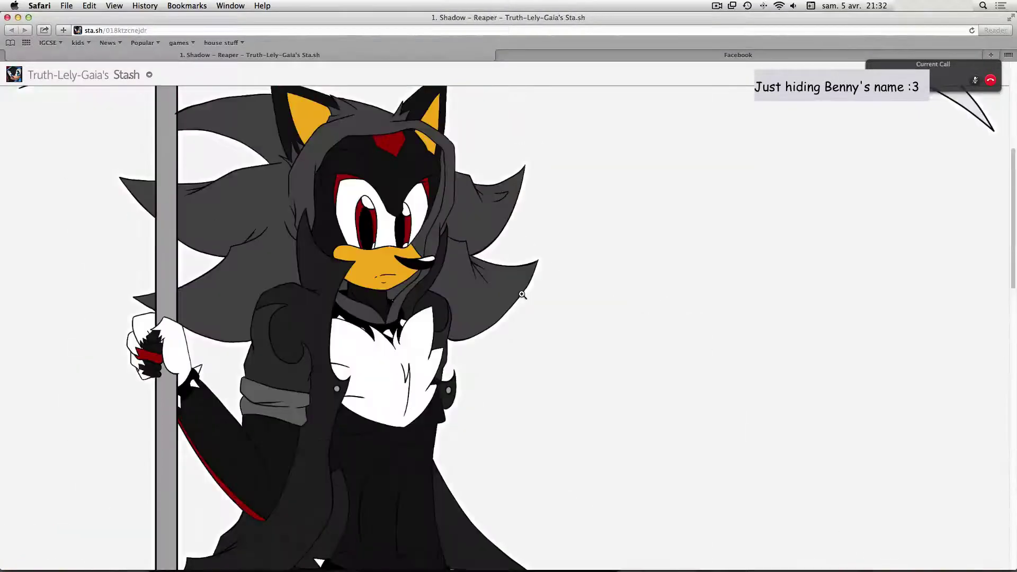
key(super+Tab)
key(p)
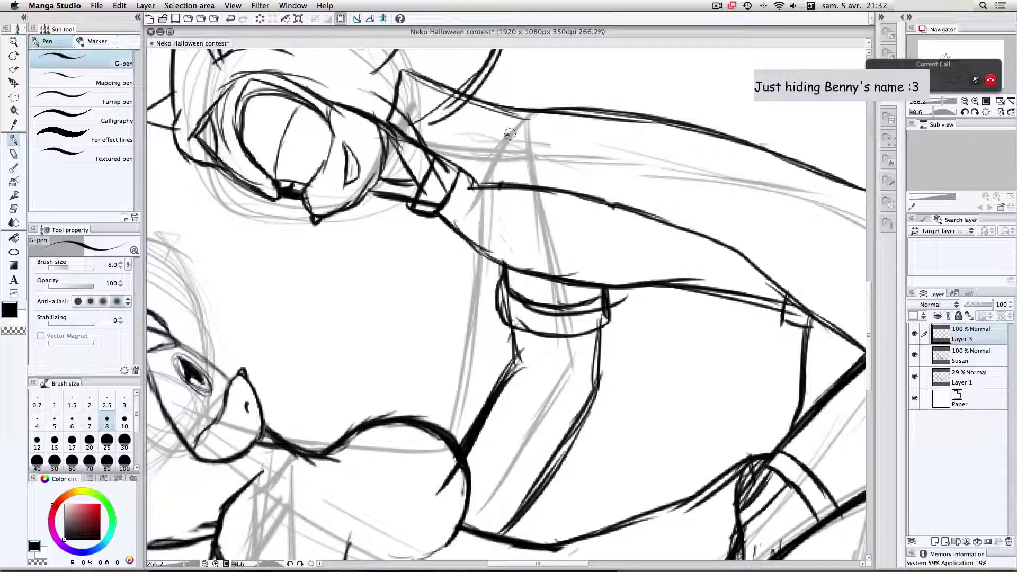
drag(529, 130, 584, 146)
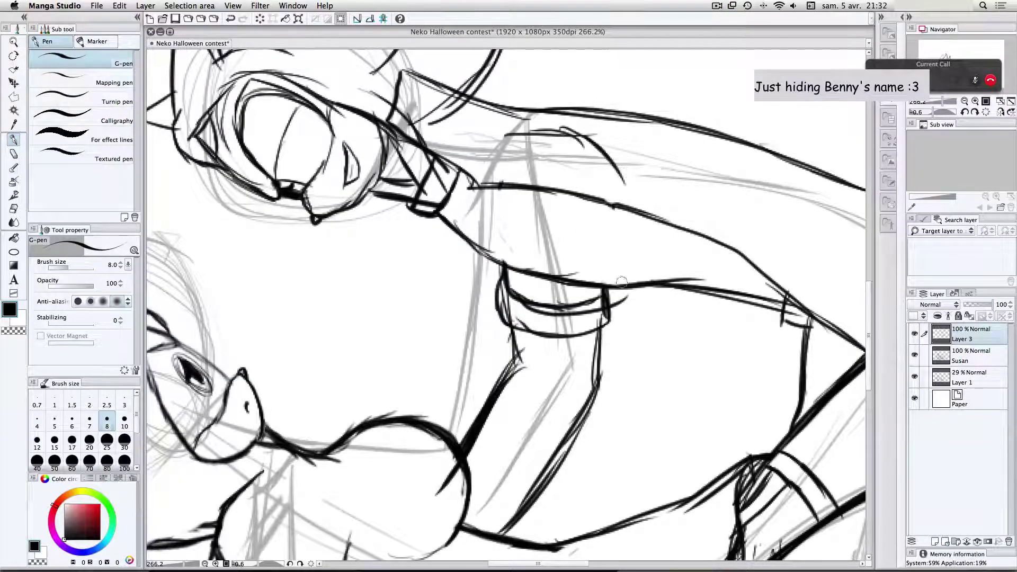
Step: Draw both sides of the upper-arm sleeve and its rolled cuff with the G-pen, undoing the first outer edge
drag(603, 183, 620, 259)
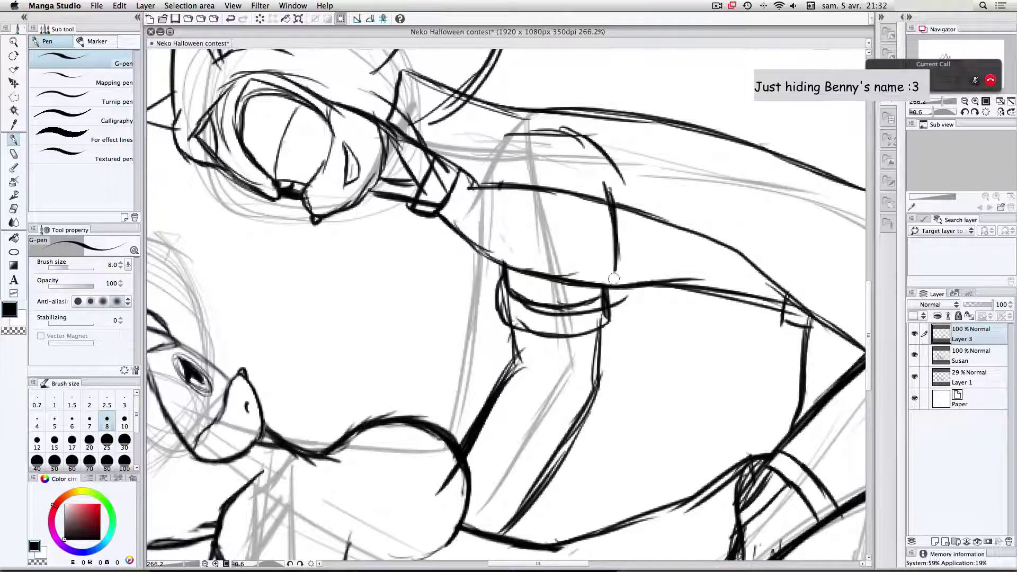
key(super+z)
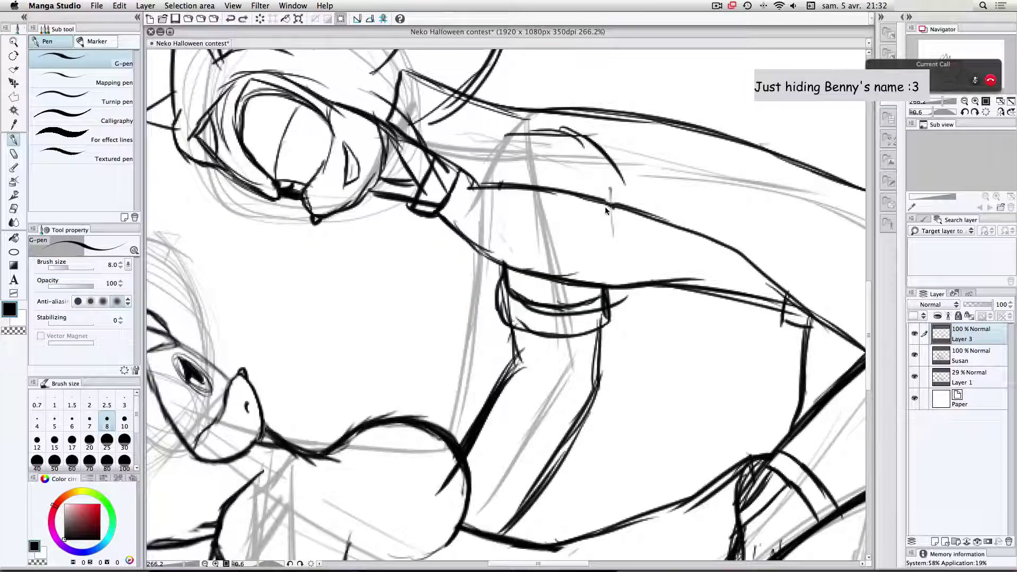
mouse_move(611, 263)
mouse_down()
mouse_move(609, 242)
mouse_move(567, 342)
mouse_up()
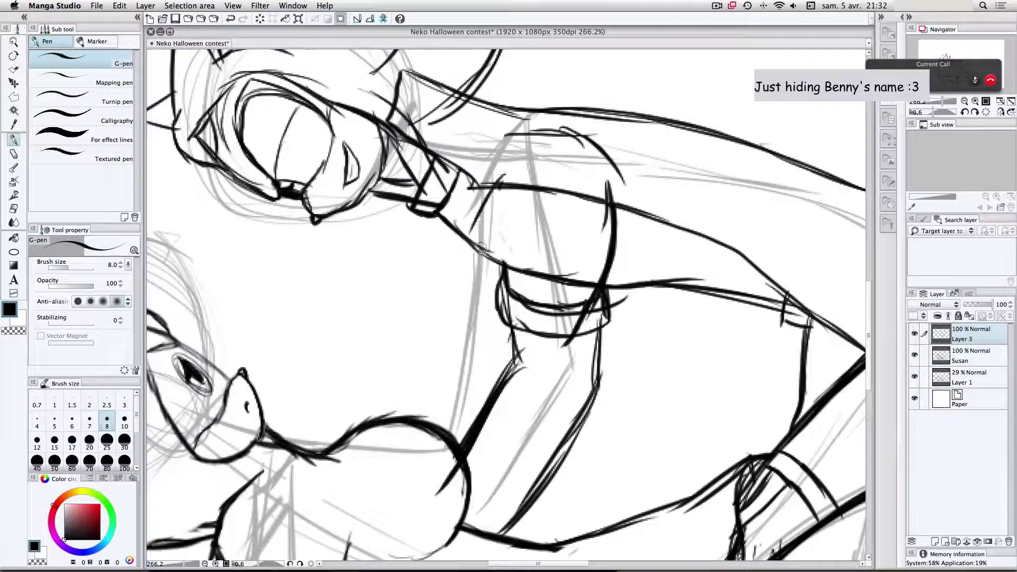
mouse_move(481, 248)
mouse_down()
mouse_move(501, 194)
mouse_move(471, 288)
mouse_move(517, 347)
mouse_up()
mouse_move(450, 294)
mouse_down()
mouse_move(548, 350)
mouse_move(569, 331)
mouse_move(483, 286)
mouse_up()
drag(566, 325, 472, 274)
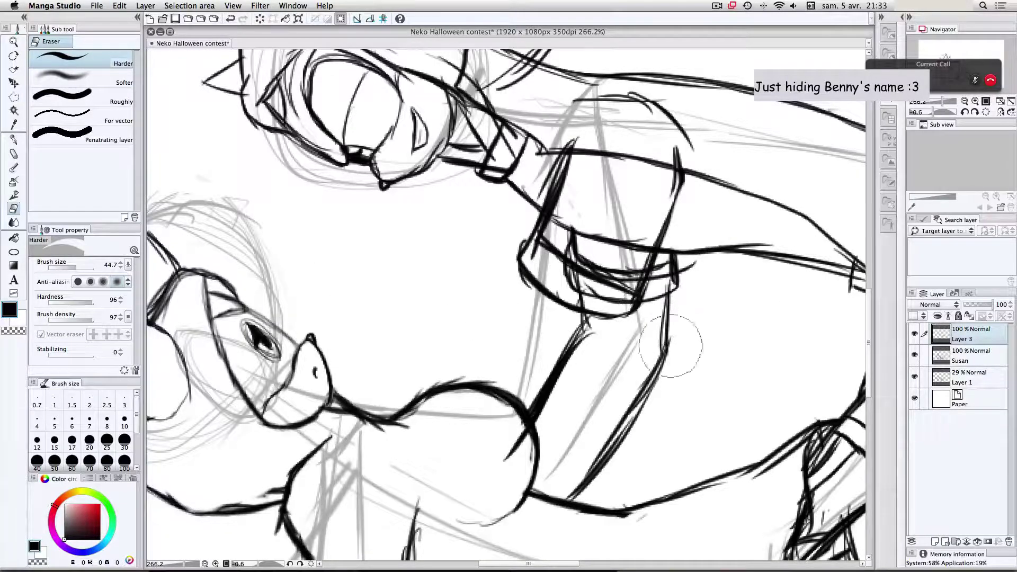
Step: Erase the old cuff lines inside the new sleeve on the Susan layer with the Harder eraser
click(934, 362)
mouse_move(621, 236)
mouse_down()
mouse_move(602, 267)
mouse_move(591, 227)
mouse_move(584, 267)
mouse_move(602, 280)
mouse_move(607, 266)
mouse_move(587, 272)
mouse_move(615, 282)
mouse_move(637, 232)
mouse_move(598, 247)
mouse_move(587, 199)
mouse_move(583, 223)
mouse_up()
key(super+z)
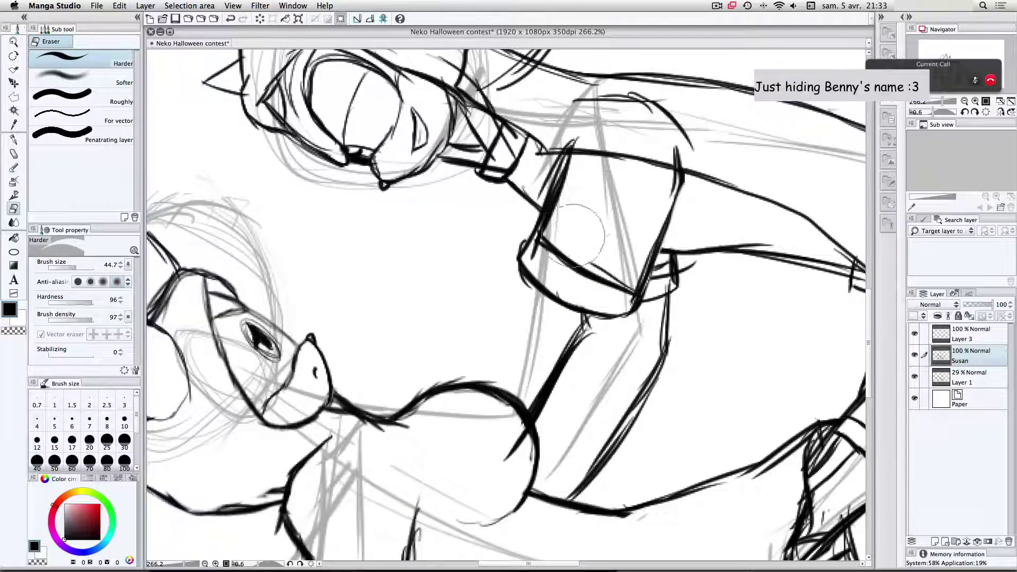
Step: Draw the forearm on Layer 3 with the G-pen, from the sleeve cuff to a bent elbow and toward the other character's chin
click(955, 342)
drag(613, 352, 584, 483)
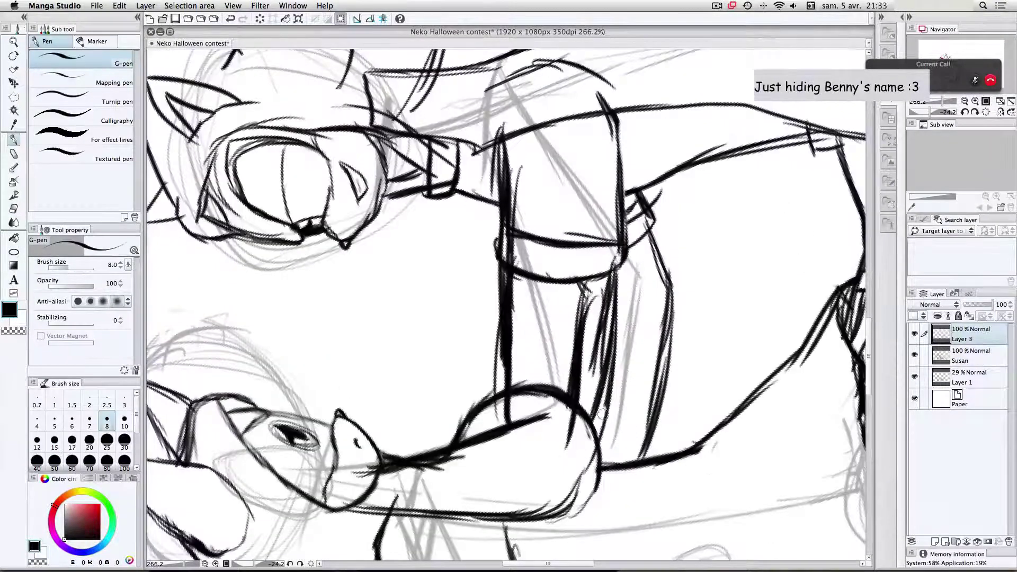
drag(608, 384, 573, 502)
drag(593, 432, 565, 489)
key(r)
mouse_move(593, 319)
mouse_down()
mouse_move(568, 393)
mouse_move(590, 350)
mouse_move(569, 328)
mouse_move(550, 379)
mouse_move(590, 328)
mouse_up()
key(t)
Step: Try erasing the shoulder and arm lines that overlap the new forearm on the Susan layer with the Harder eraser
key(e)
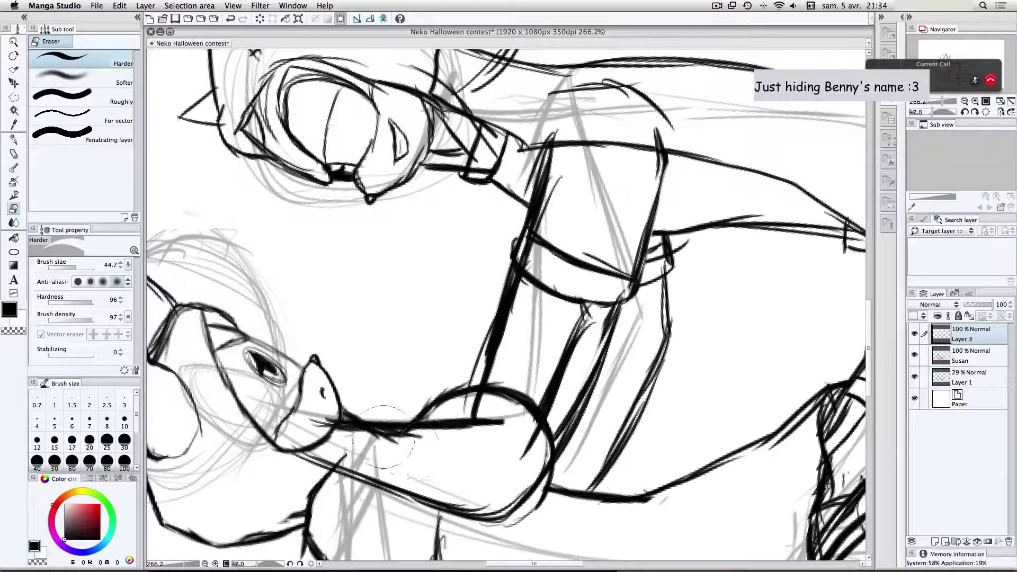
click(970, 358)
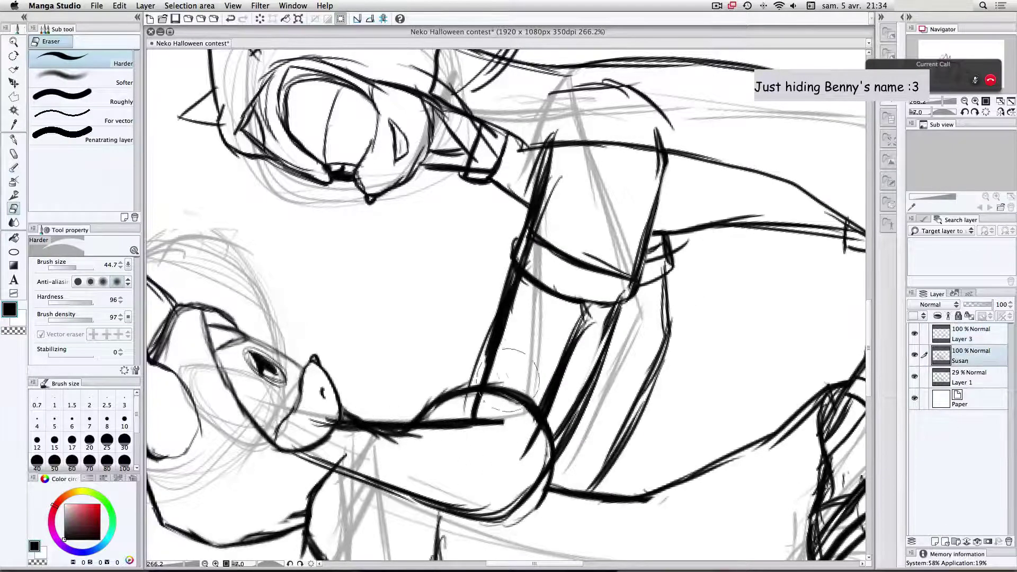
mouse_move(535, 371)
mouse_down()
mouse_move(565, 338)
mouse_move(512, 434)
mouse_move(556, 389)
mouse_move(514, 450)
mouse_move(531, 444)
mouse_move(529, 401)
mouse_move(507, 439)
mouse_move(518, 378)
mouse_move(486, 452)
mouse_move(380, 440)
mouse_move(397, 456)
mouse_move(373, 452)
mouse_move(430, 451)
mouse_up()
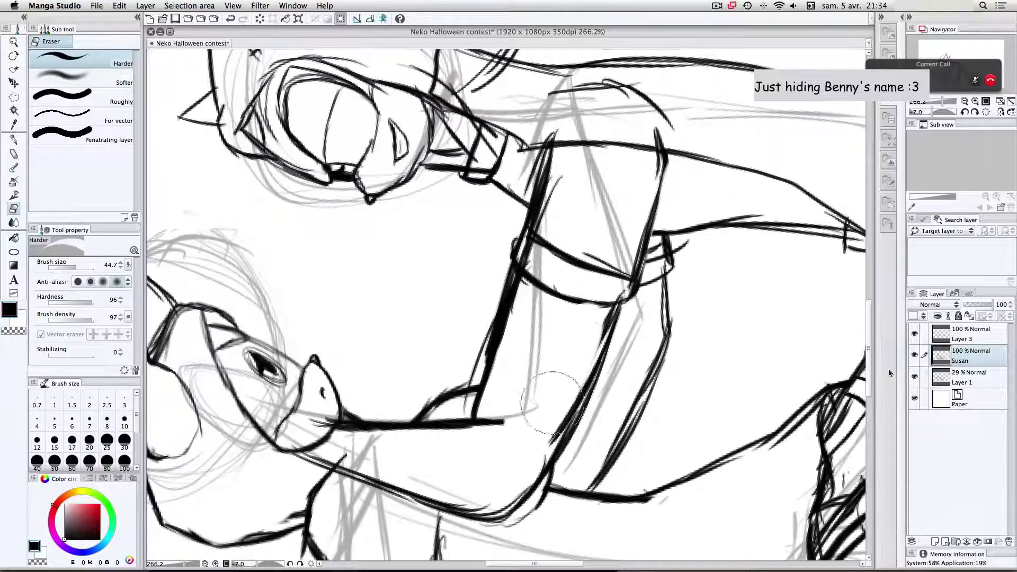
click(970, 336)
key(r)
drag(804, 430, 788, 447)
drag(685, 301, 655, 404)
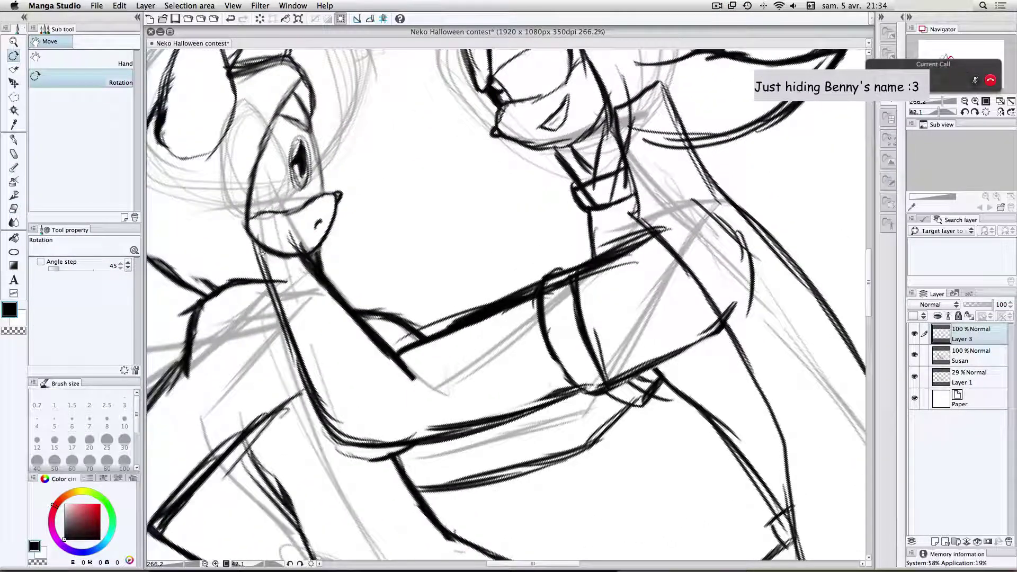
Step: Undo the last erasing of the shoulder and arm lines overlapping the forearm
key(e)
drag(320, 275, 349, 324)
key(super+z)
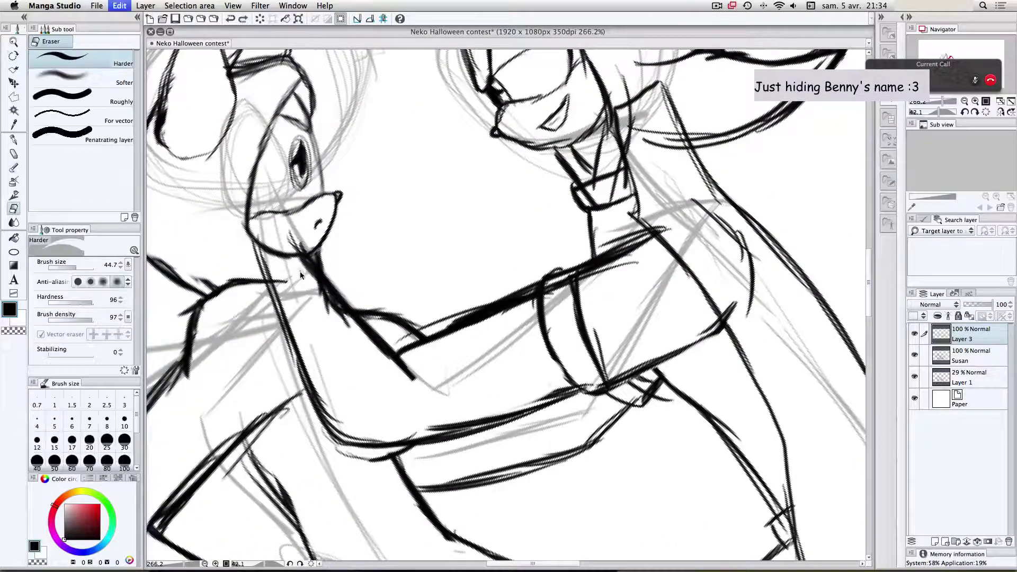
drag(424, 339, 424, 440)
drag(445, 406, 553, 366)
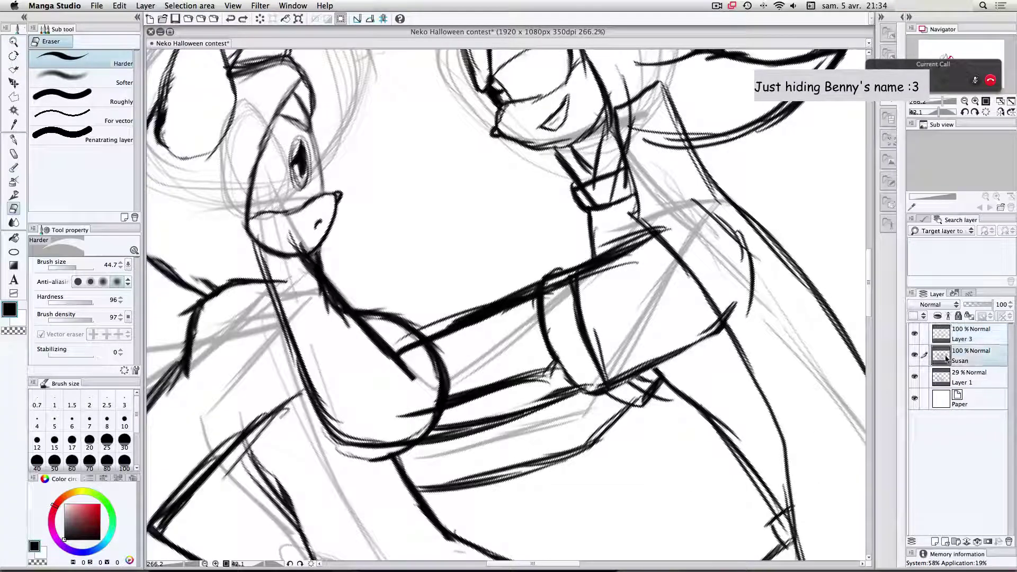
Step: Redraw both edges of the forearm on Layer 3 with the G-pen, from the other character's chin down to the elbow
key(p)
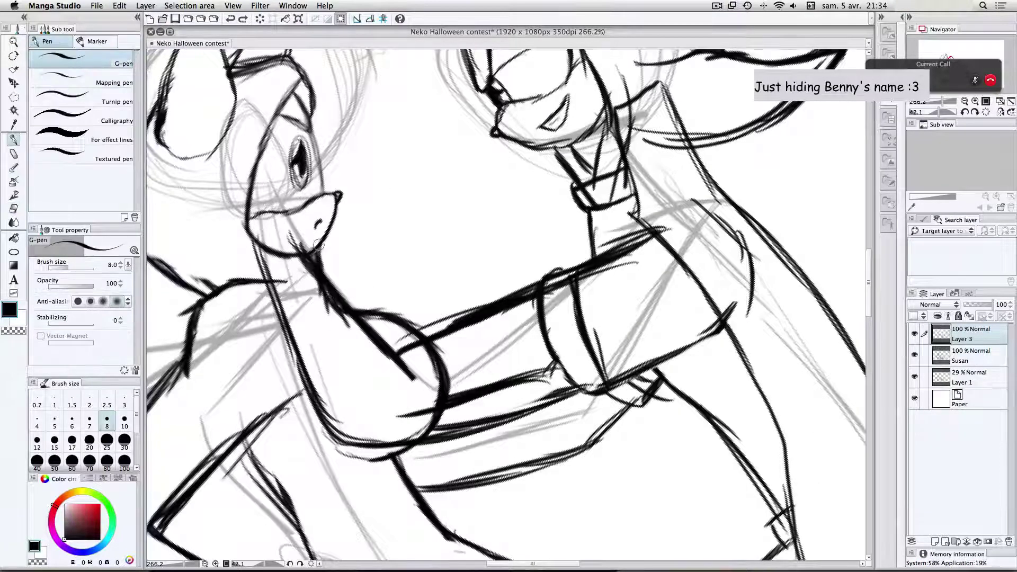
mouse_move(307, 240)
mouse_down()
mouse_move(364, 284)
mouse_move(439, 372)
mouse_up()
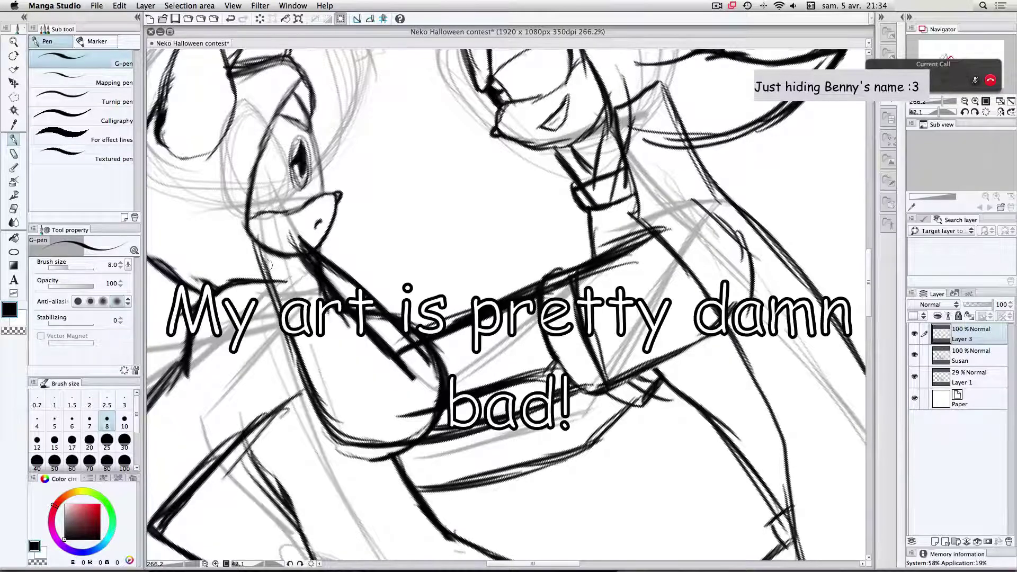
drag(258, 254, 300, 332)
drag(281, 294, 342, 398)
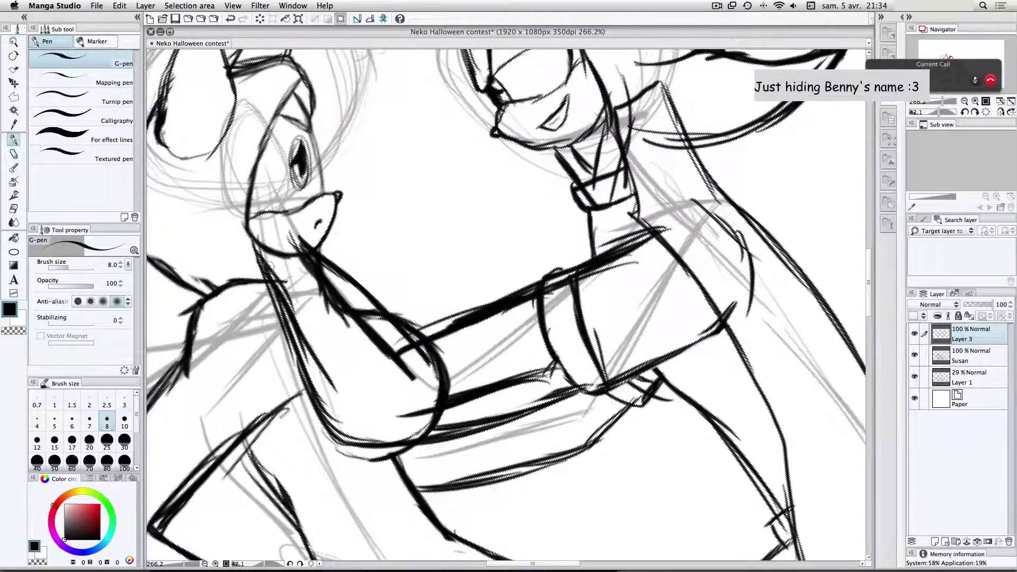
drag(264, 262, 346, 408)
drag(289, 299, 389, 451)
Step: Erase the overshoot at the inner elbow and the forearm's old outer line with the Harder eraser
key(e)
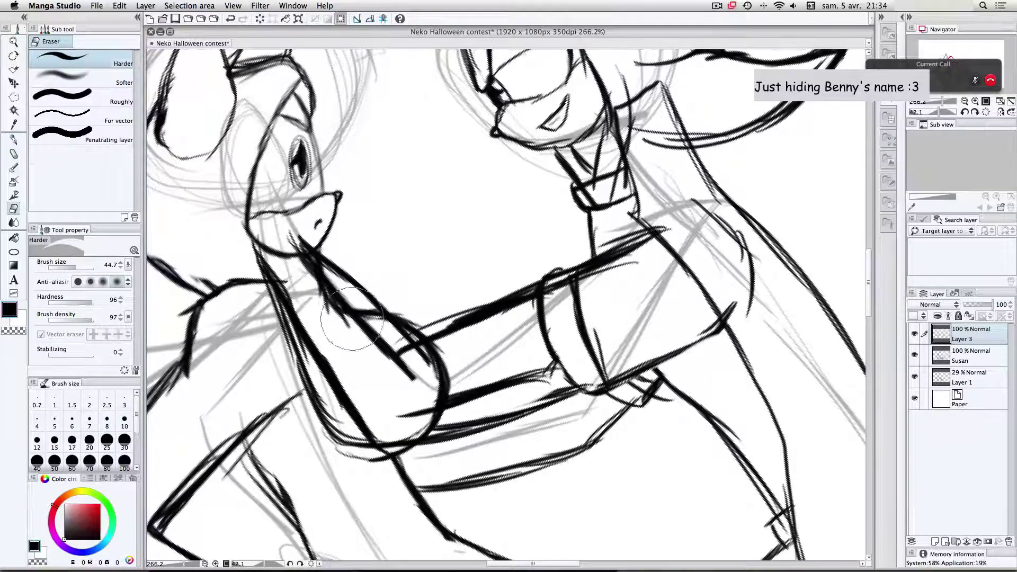
drag(382, 359, 398, 376)
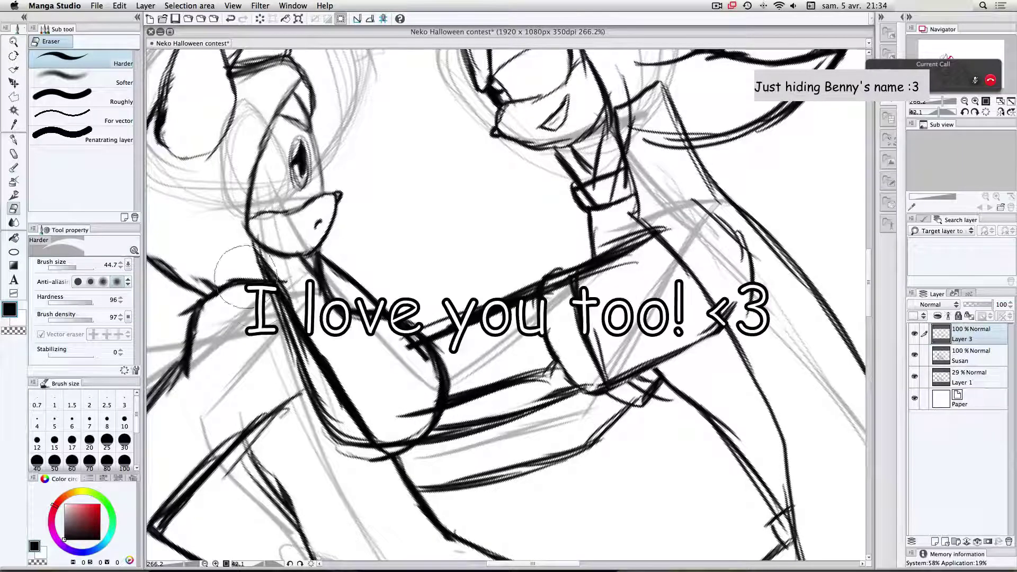
mouse_move(259, 314)
mouse_down()
mouse_move(319, 439)
mouse_move(300, 405)
mouse_move(345, 450)
mouse_up()
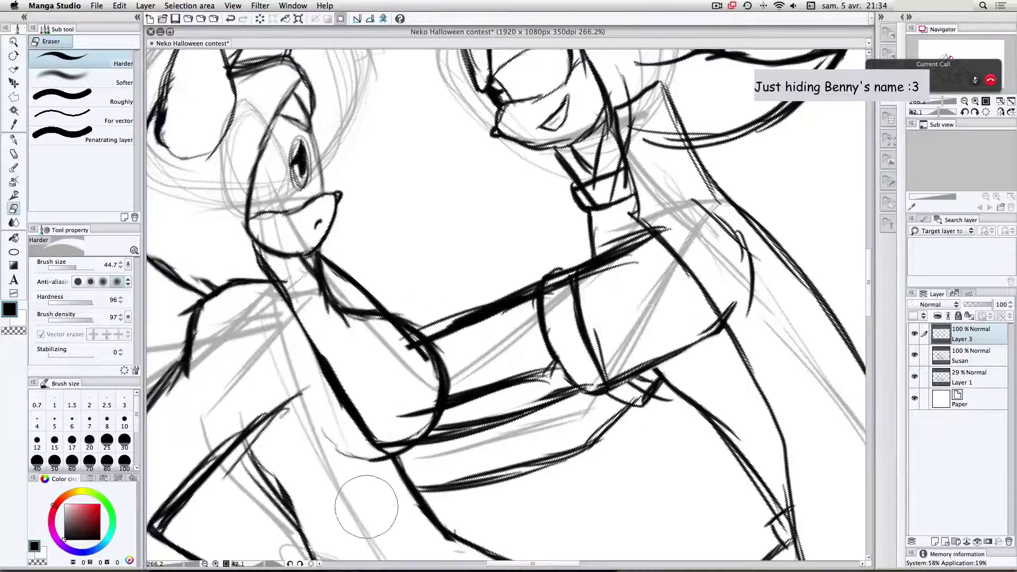
Step: Draw the hand's front edge across the other character's muzzle and darken its back edge from cheek to wrist with the G-pen
key(p)
scroll(329, 285, up, 4)
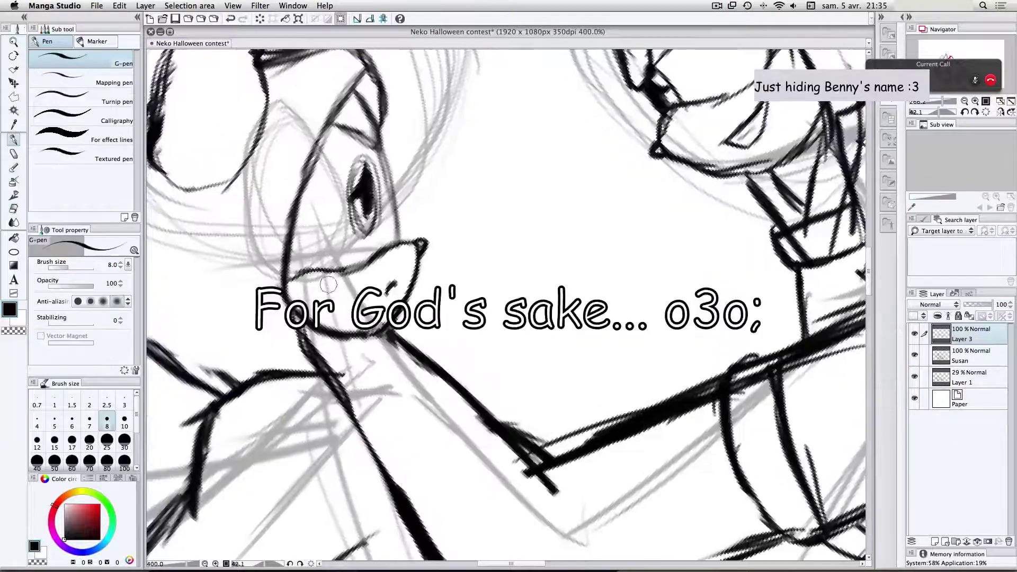
scroll(315, 267, up, 4)
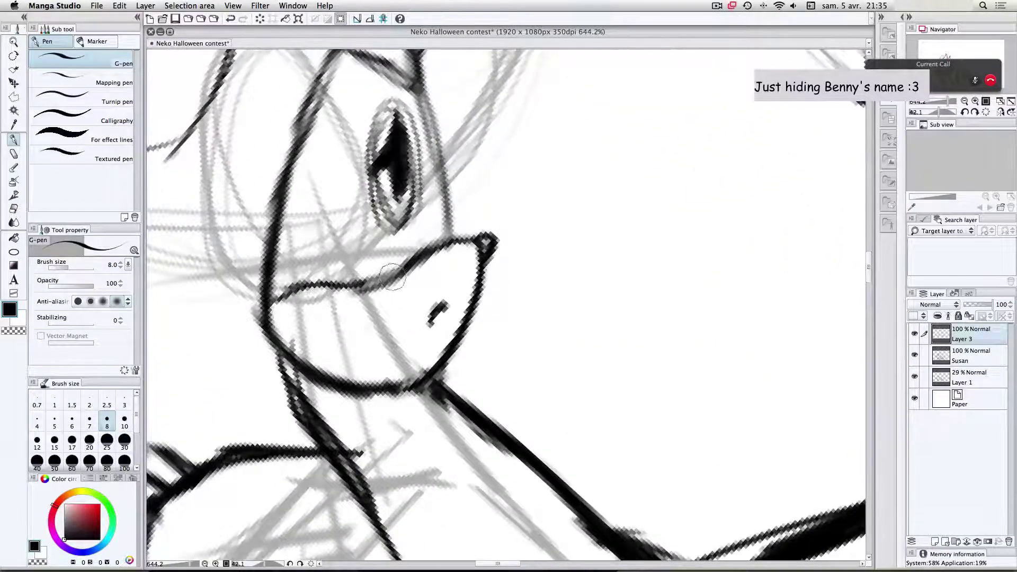
mouse_move(358, 257)
mouse_down()
mouse_move(433, 354)
mouse_move(436, 377)
mouse_up()
drag(418, 326, 450, 406)
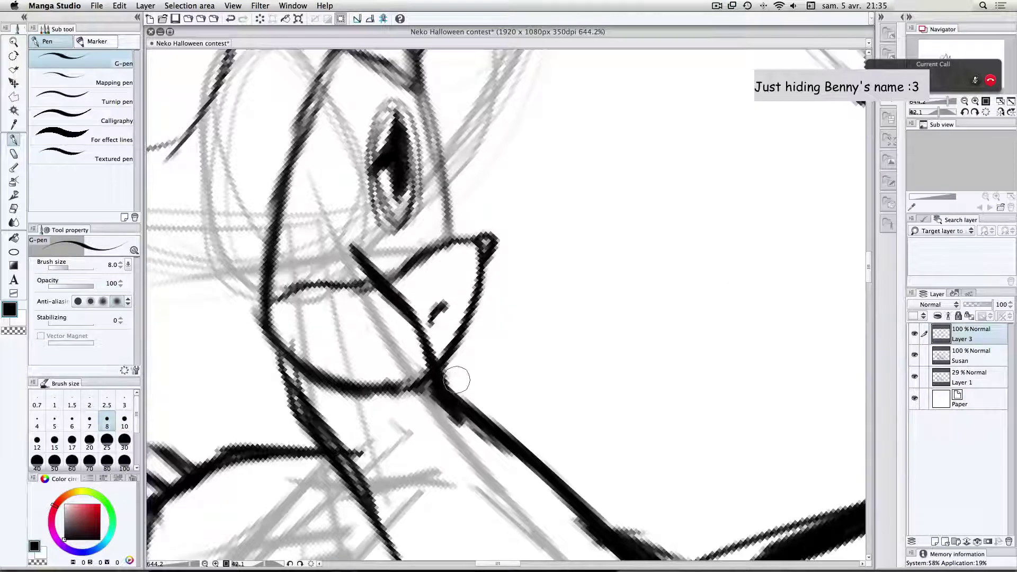
drag(341, 459, 290, 371)
mouse_move(267, 317)
mouse_down()
mouse_move(288, 404)
mouse_move(320, 420)
mouse_up()
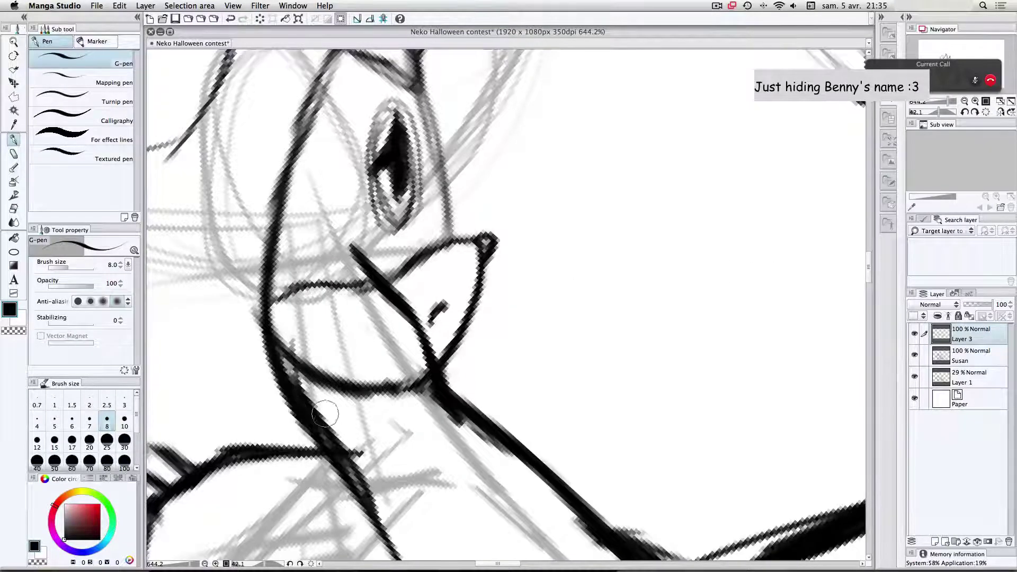
drag(285, 362, 329, 446)
Step: Draw the thumb and the top edge of the hand over the other character's cheek with the G-pen
mouse_move(350, 240)
mouse_down()
mouse_move(341, 282)
mouse_move(367, 342)
mouse_up()
drag(350, 289, 373, 370)
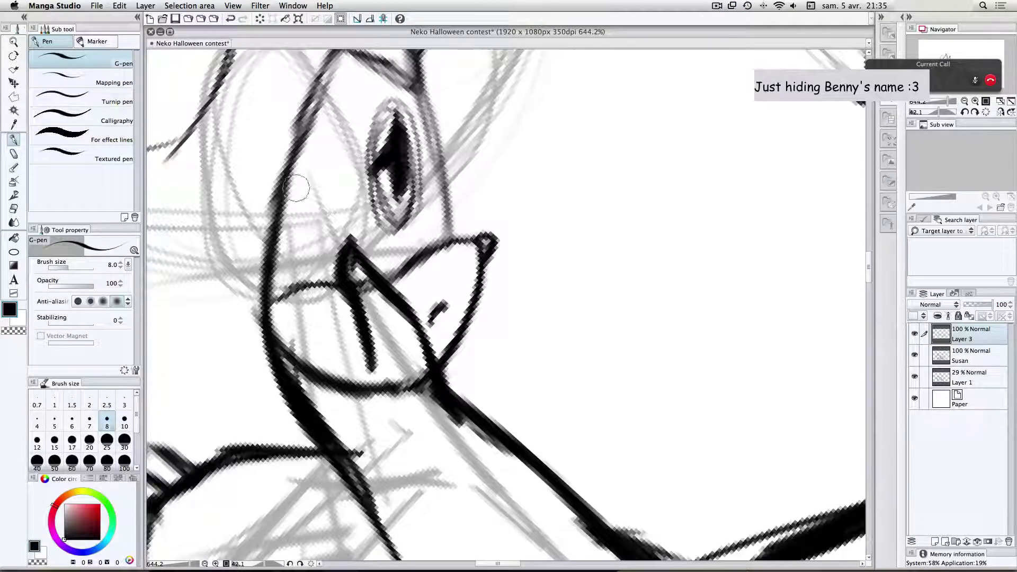
mouse_move(282, 196)
mouse_down()
mouse_move(284, 245)
mouse_move(347, 303)
mouse_up()
drag(291, 241, 349, 312)
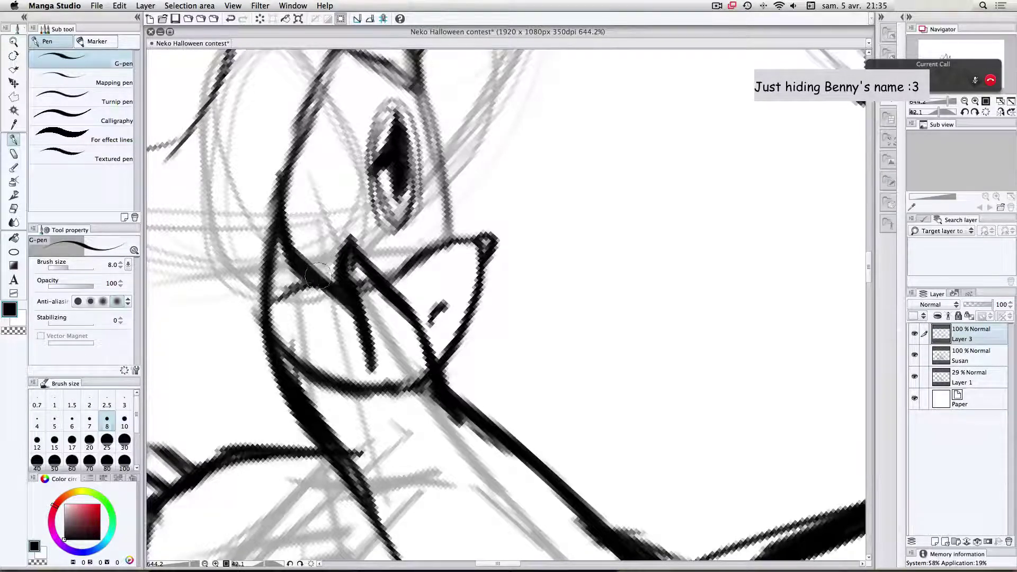
drag(314, 269, 349, 310)
Step: Darken and smooth the forearm's outer edge from the wrist down to the elbow with the G-pen at size 8
scroll(337, 183, down, 1)
scroll(324, 168, down, 4)
scroll(323, 268, up, 2)
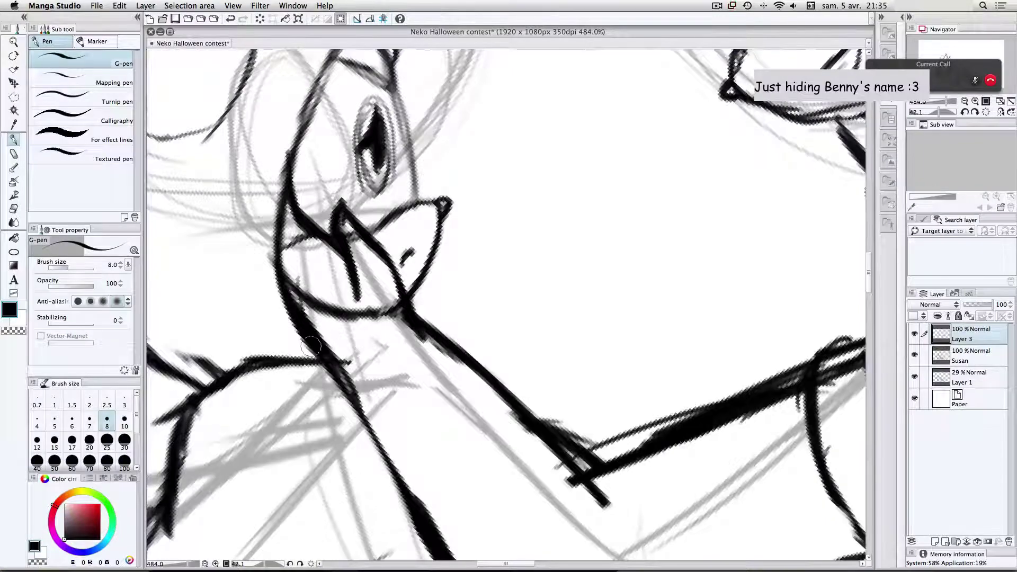
drag(320, 356, 395, 456)
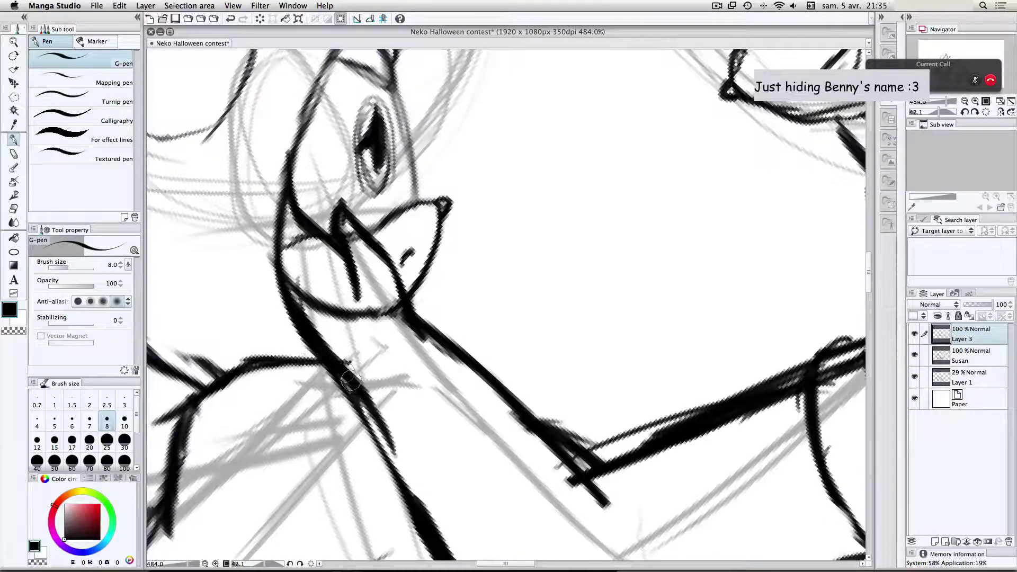
drag(350, 376, 419, 487)
drag(372, 415, 429, 512)
scroll(313, 323, down, 2)
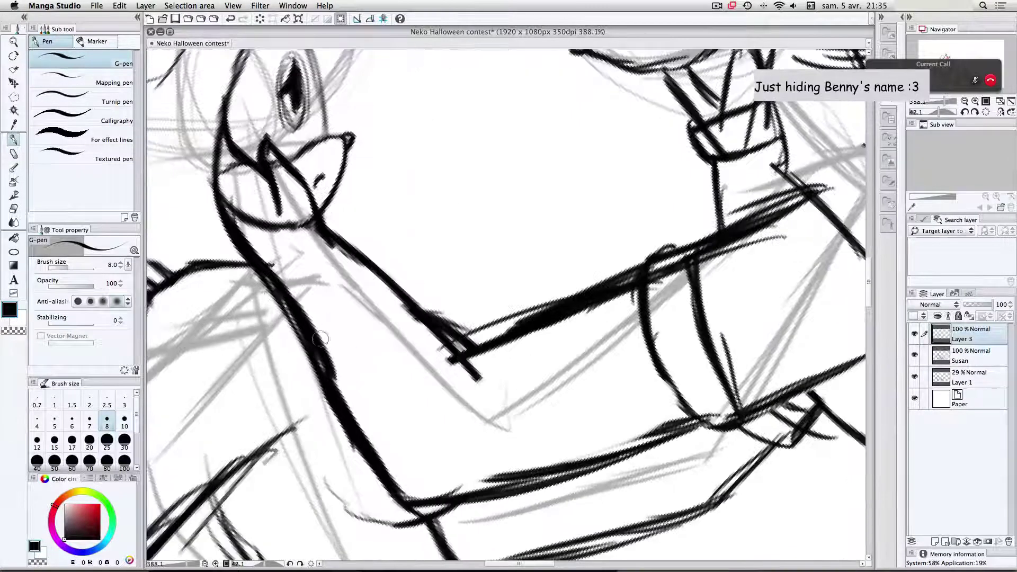
drag(320, 342, 371, 442)
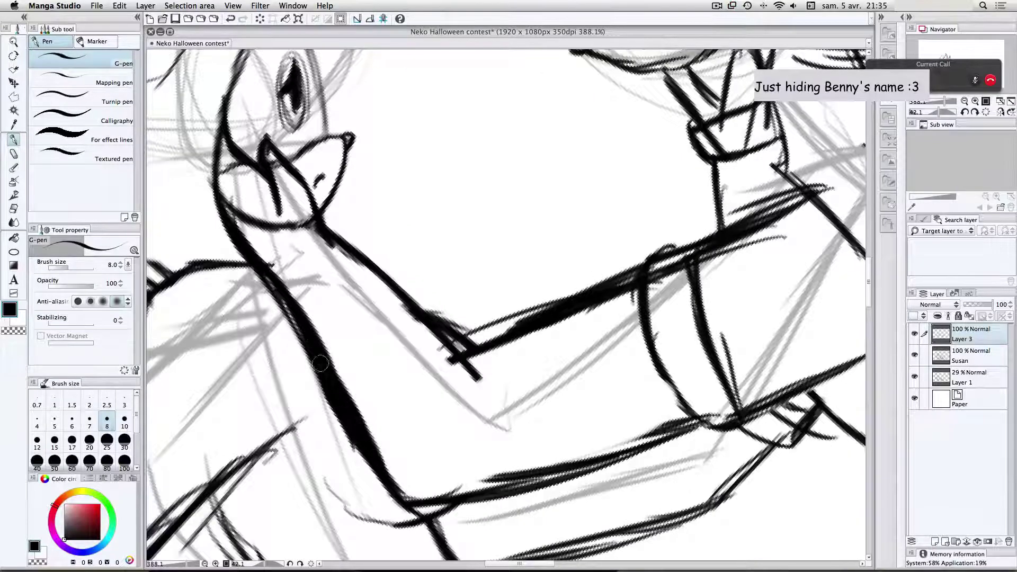
drag(320, 363, 402, 487)
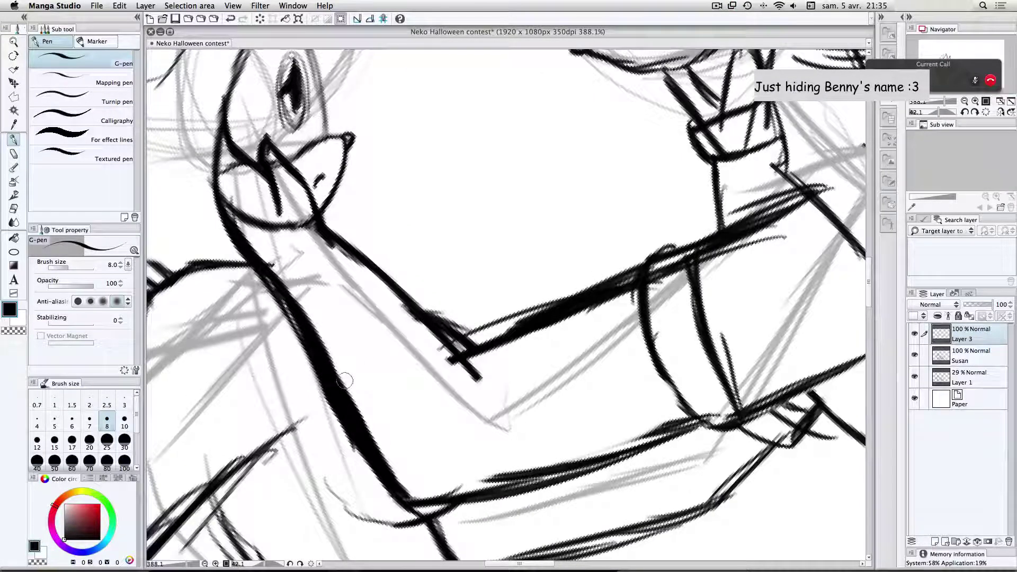
Step: Thin the forearm's outer edge with the Harder eraser and touch up the inner elbow with the G-pen
key(e)
mouse_move(354, 469)
mouse_down()
mouse_move(340, 483)
mouse_move(304, 310)
mouse_move(239, 339)
mouse_move(307, 275)
mouse_move(321, 360)
mouse_up()
key(p)
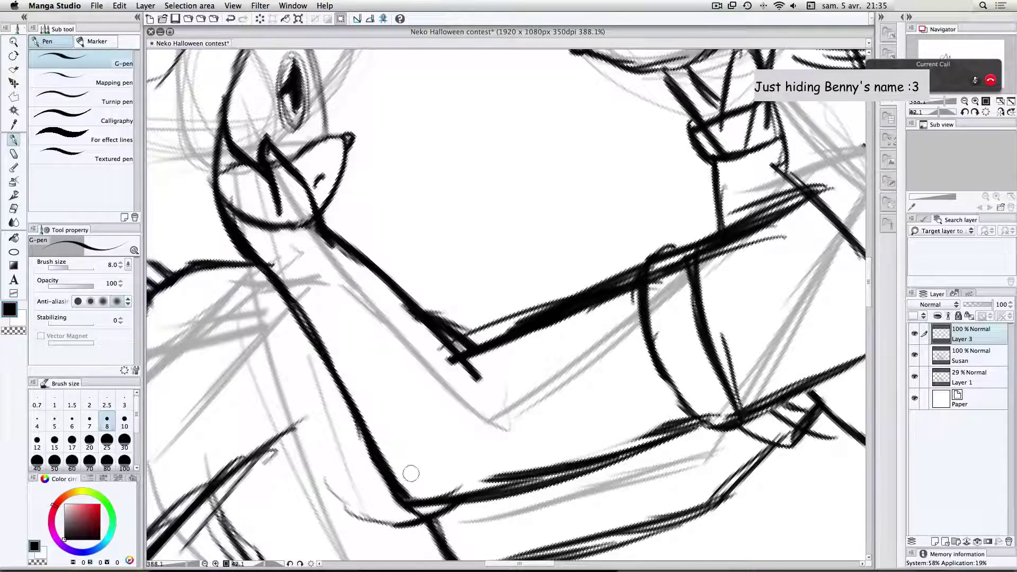
drag(441, 321, 459, 351)
key(e)
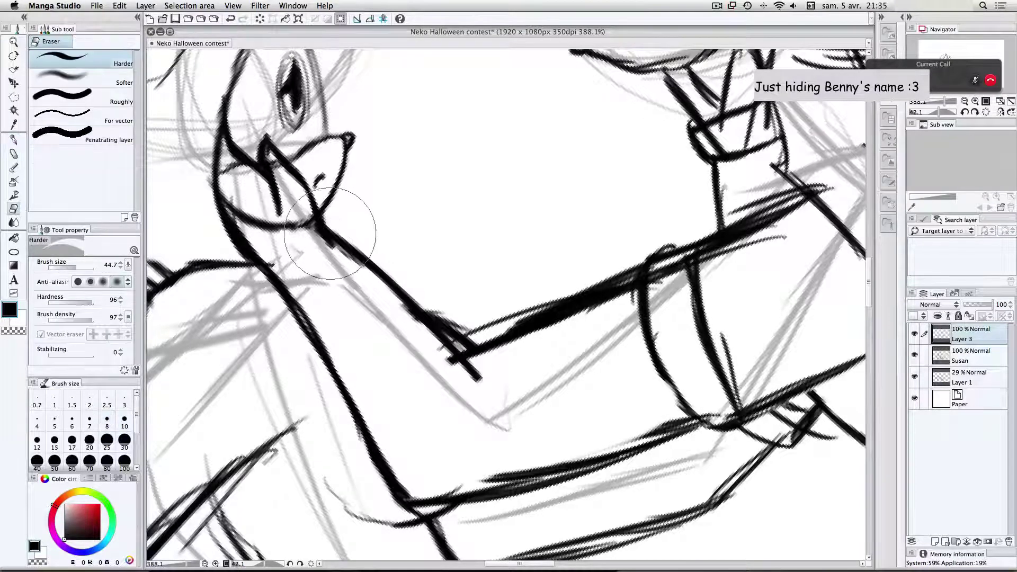
Step: Darken the forearm's inner edge from the wrist down to the elbow bend with the G-pen at size 8
key(p)
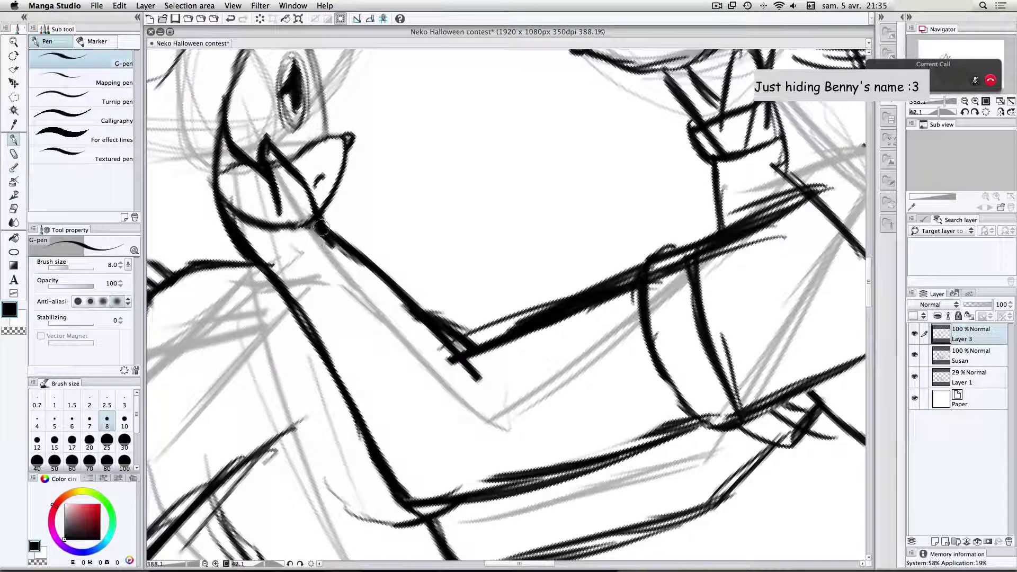
mouse_move(348, 254)
mouse_down()
mouse_move(460, 374)
mouse_move(459, 361)
mouse_up()
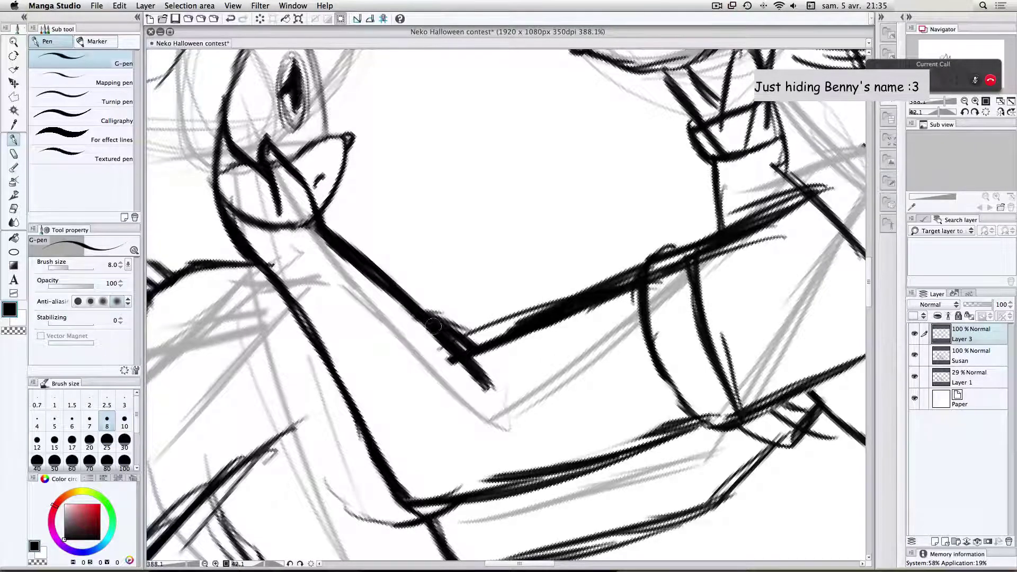
key(e)
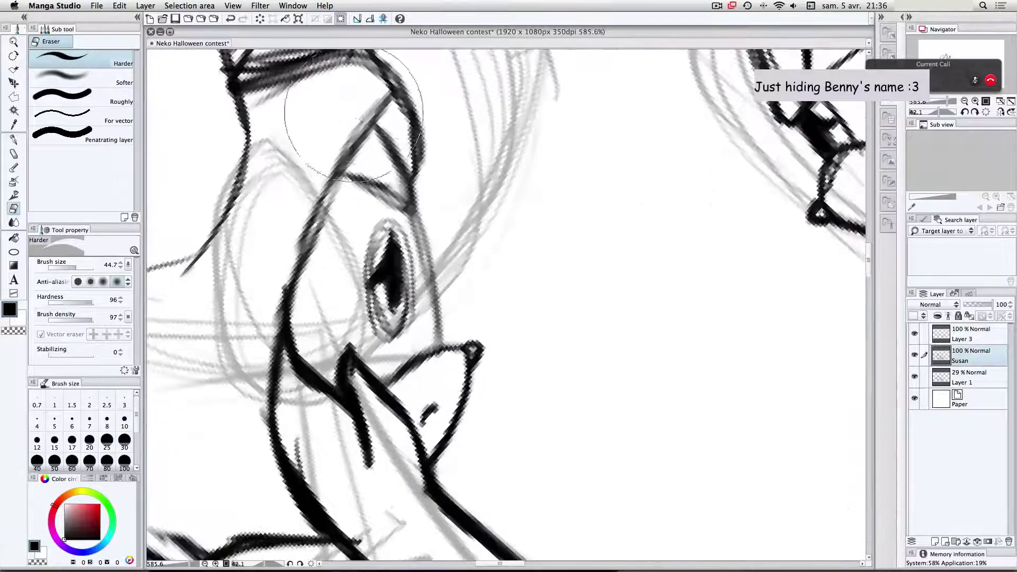
Step: Darken the pointed brow shape above the reclining character's eye on the Susan layer with the G-pen
key(p)
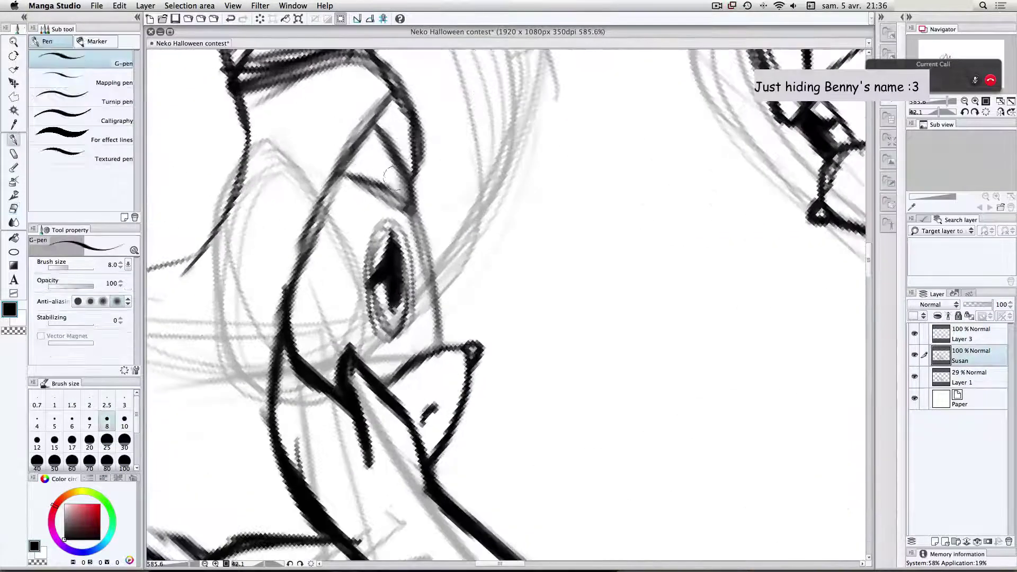
drag(394, 220, 404, 197)
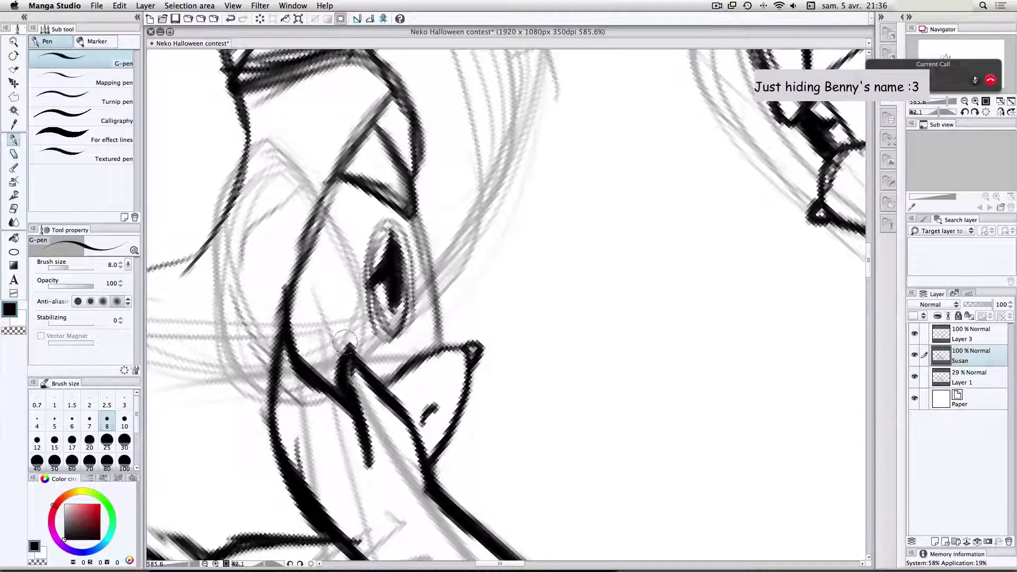
scroll(456, 416, down, 6)
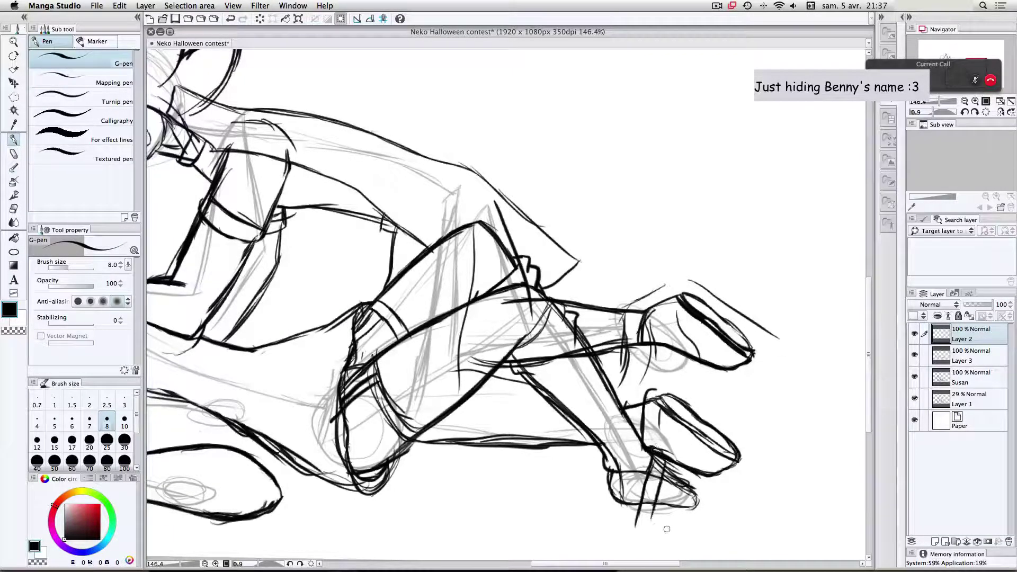
Step: Draw sloping contour lines beside the lower feet and a curve over the top of the uppermost foot on Layer 2
drag(691, 467, 729, 498)
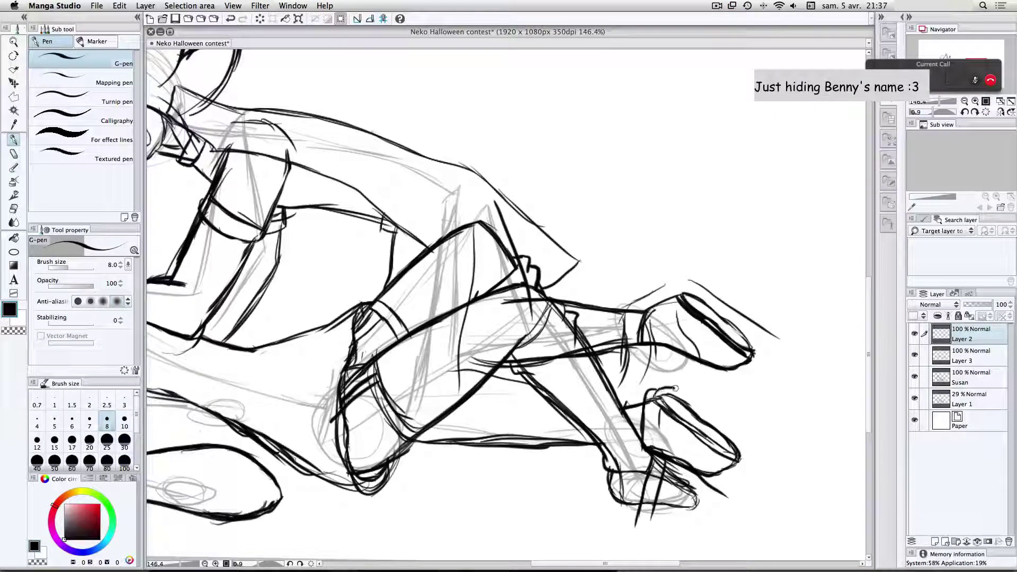
drag(675, 388, 771, 445)
scroll(329, 299, down, 4)
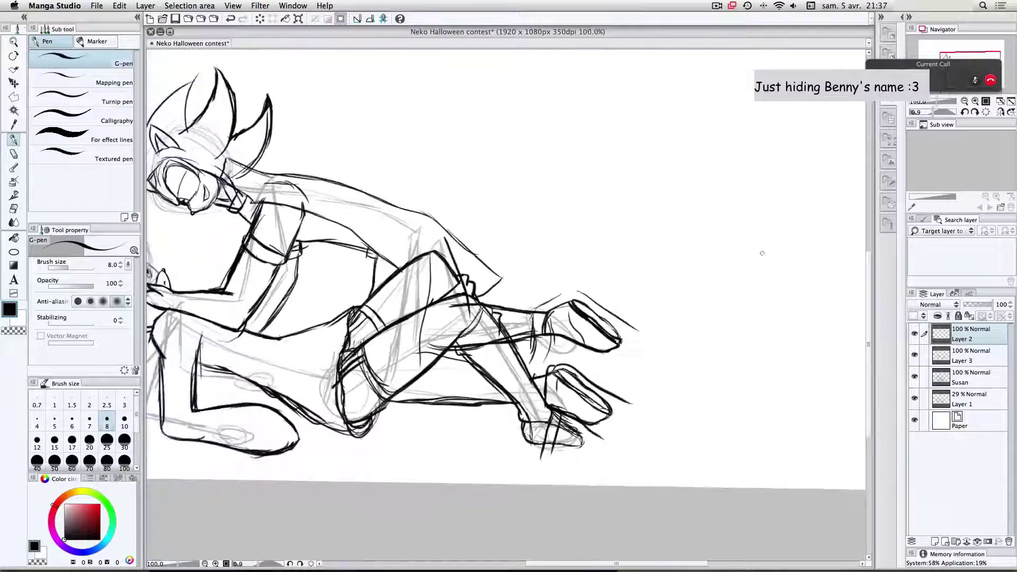
scroll(762, 252, up, 5)
scroll(366, 350, up, 6)
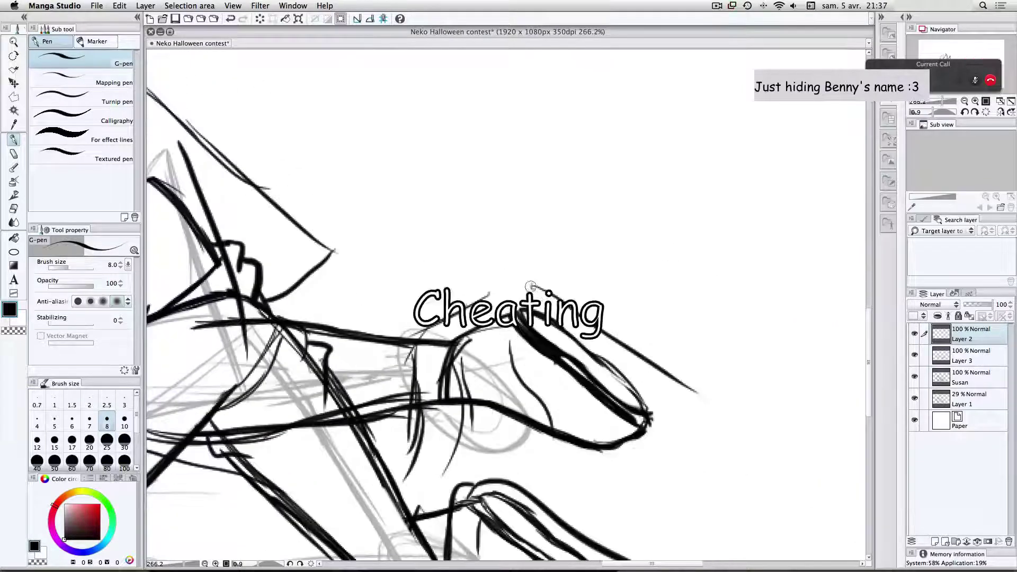
mouse_move(534, 288)
mouse_down()
mouse_move(488, 295)
mouse_move(488, 398)
mouse_up()
scroll(429, 257, down, 4)
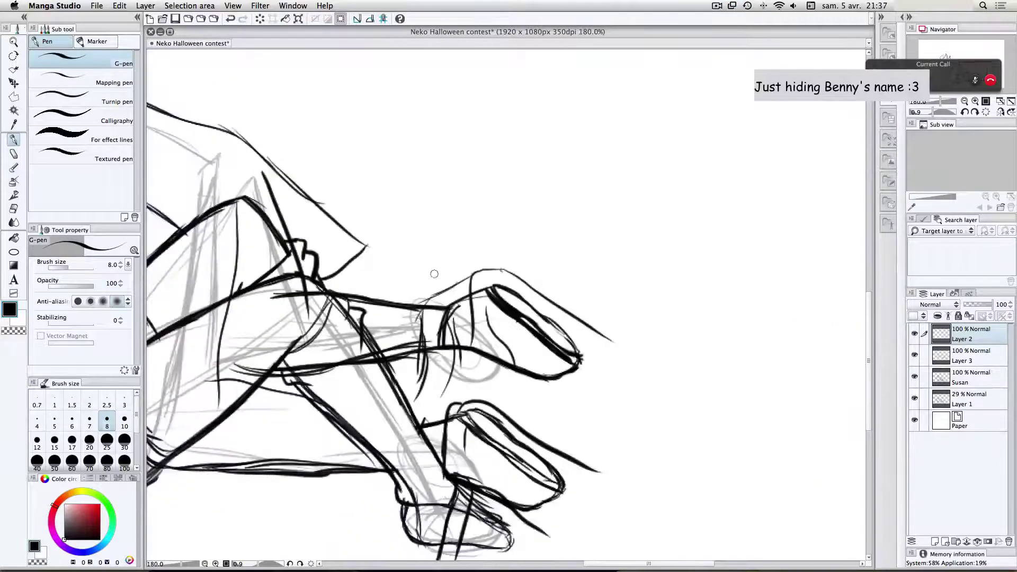
Step: Sketch the ground beyond the feet on Layer 2 with a long wavy G-pen line and a shorter curve beneath it
scroll(474, 469, up, 3)
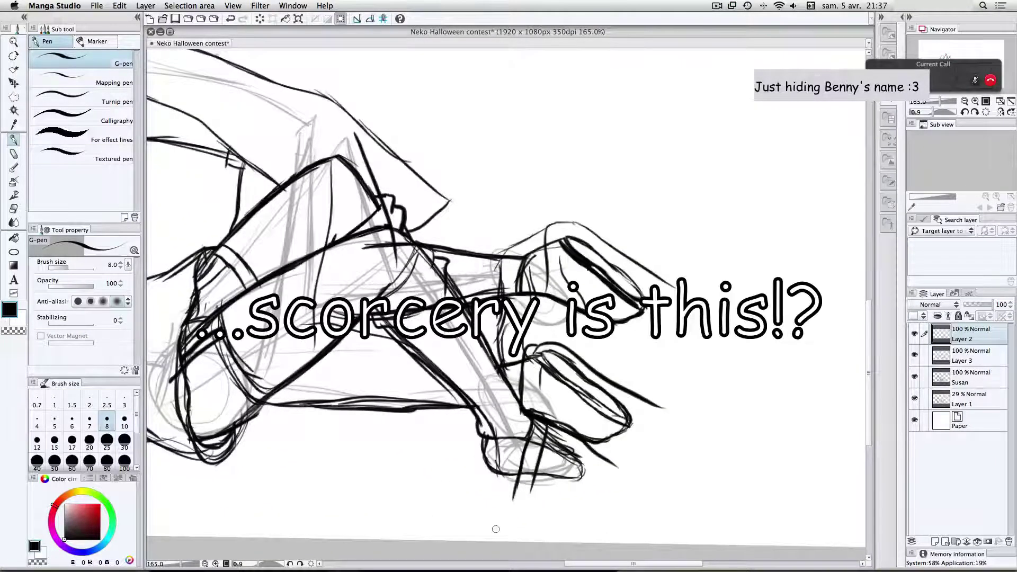
scroll(617, 352, down, 1)
scroll(617, 352, down, 3)
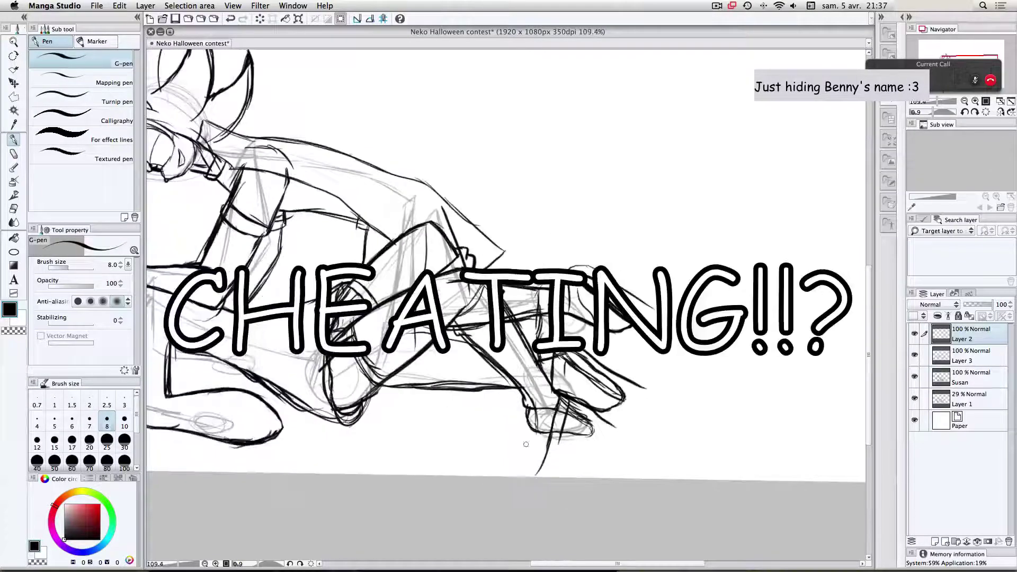
scroll(526, 445, down, 3)
scroll(684, 352, up, 3)
mouse_move(525, 375)
mouse_down()
mouse_move(540, 391)
mouse_move(757, 414)
mouse_up()
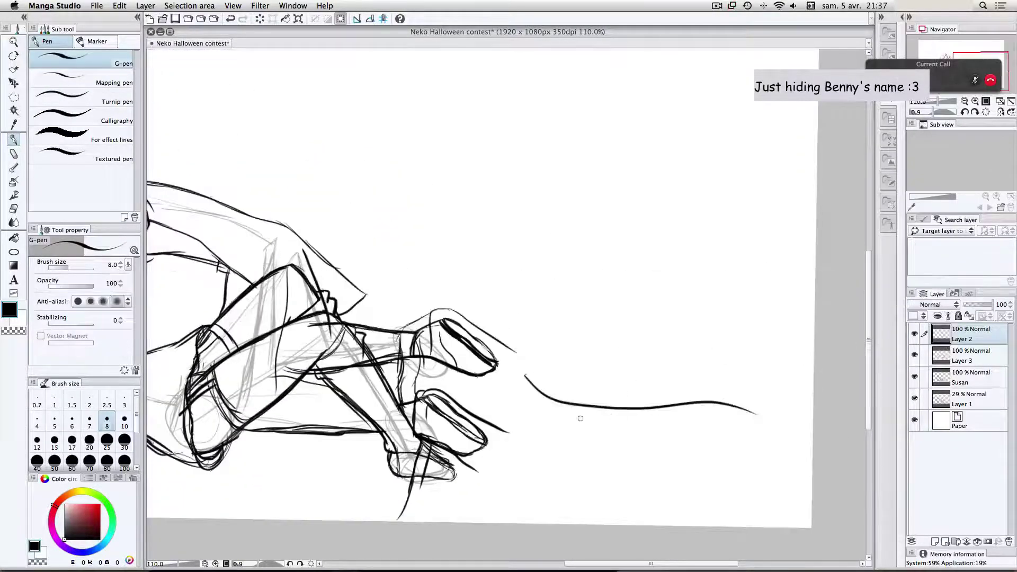
mouse_move(550, 439)
mouse_down()
mouse_move(563, 449)
mouse_move(631, 448)
mouse_up()
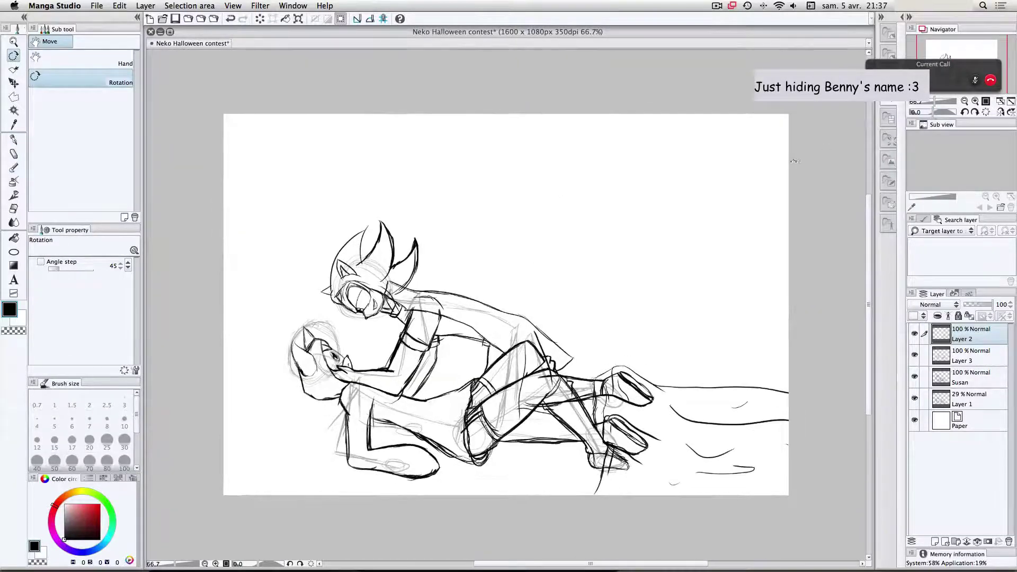
Step: Undo the reduction of the canvas width and redo it to bring the canvas back to 1600 x 1080 px
key(super+z)
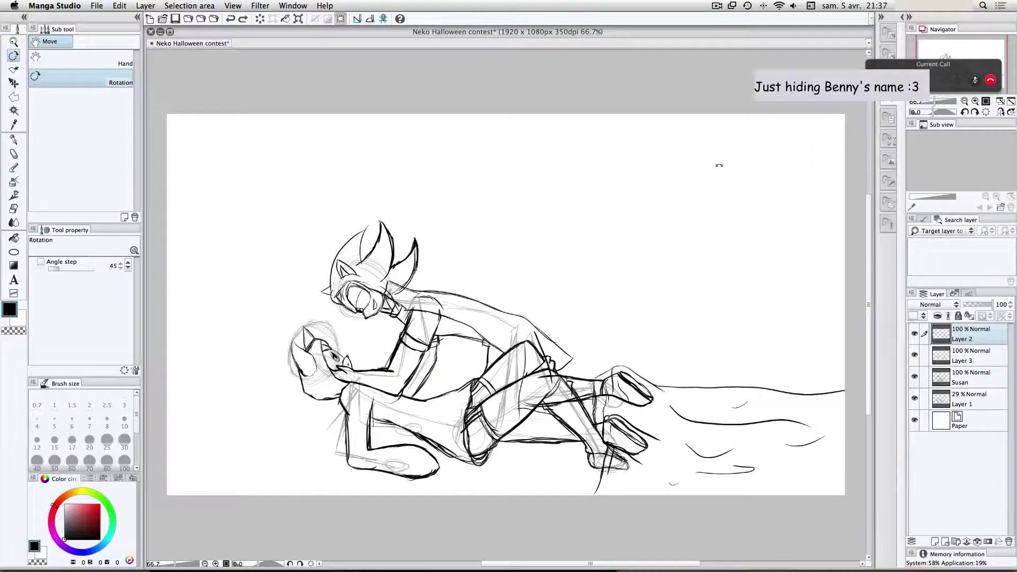
key(super+z)
key(super+y)
key(super+y)
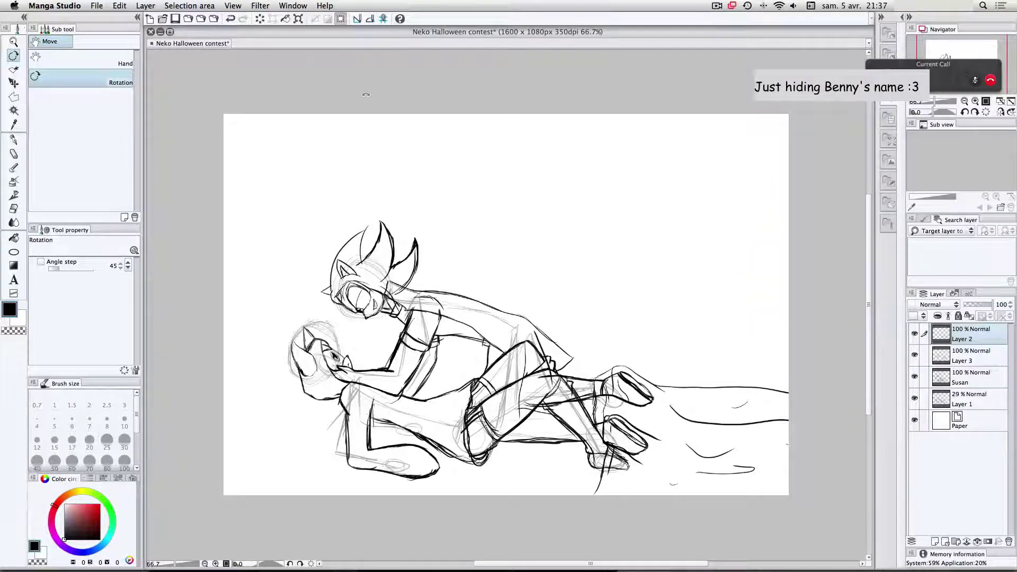
Step: Activate the Move layer tool and select the four drawing layers: Layer 2, Layer 3, Susan and Layer 1
key(k)
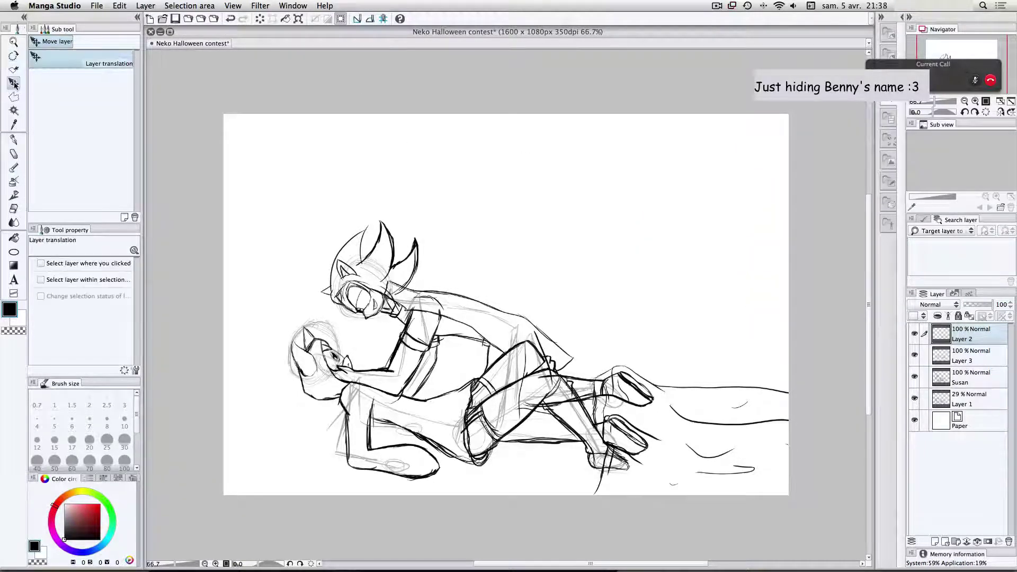
shift+click(965, 401)
click(979, 341)
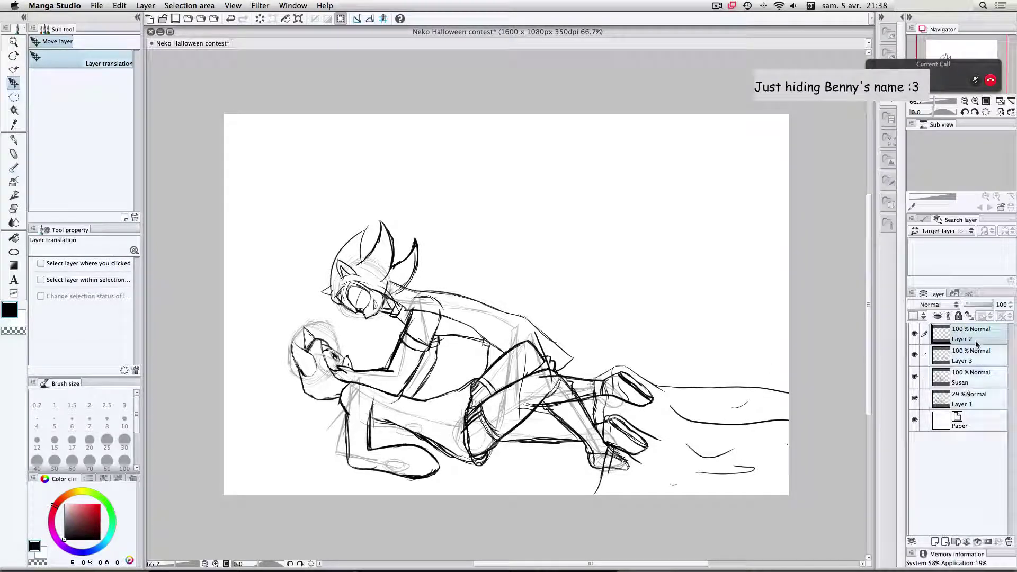